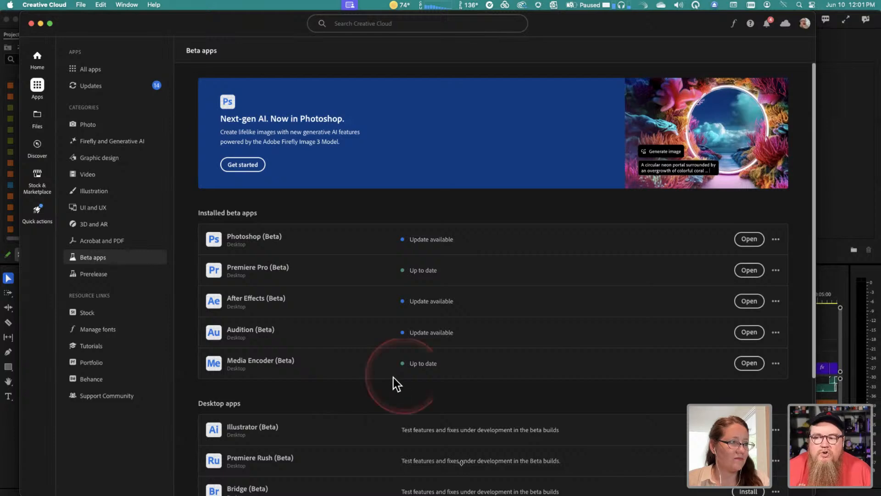
Step: Switch to Premiere Pro (Beta), view the list of new beta changes, and close it
click(850, 167)
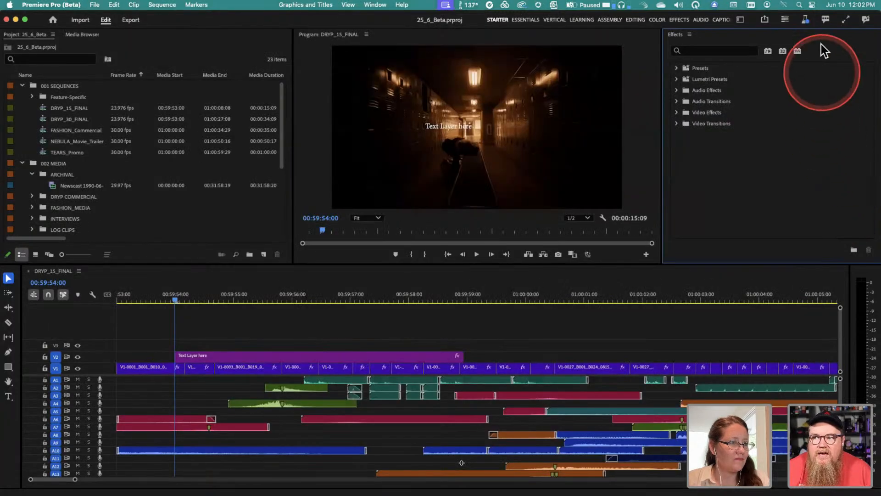
click(806, 20)
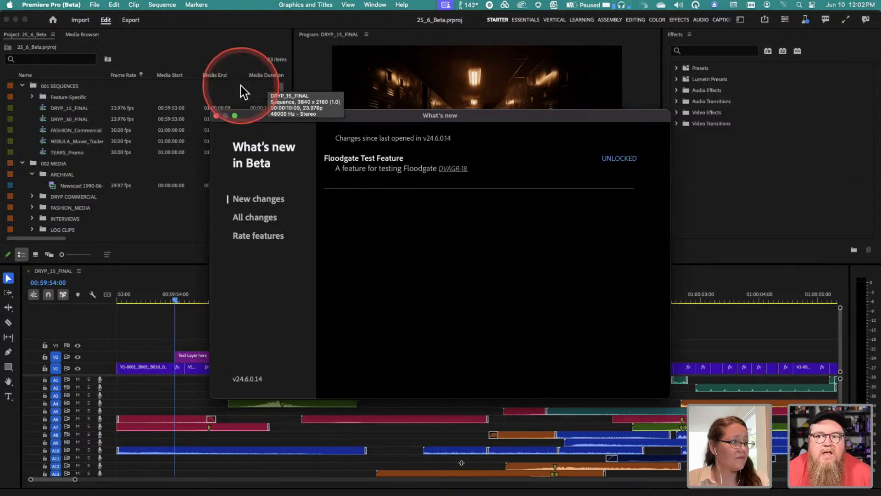
click(216, 115)
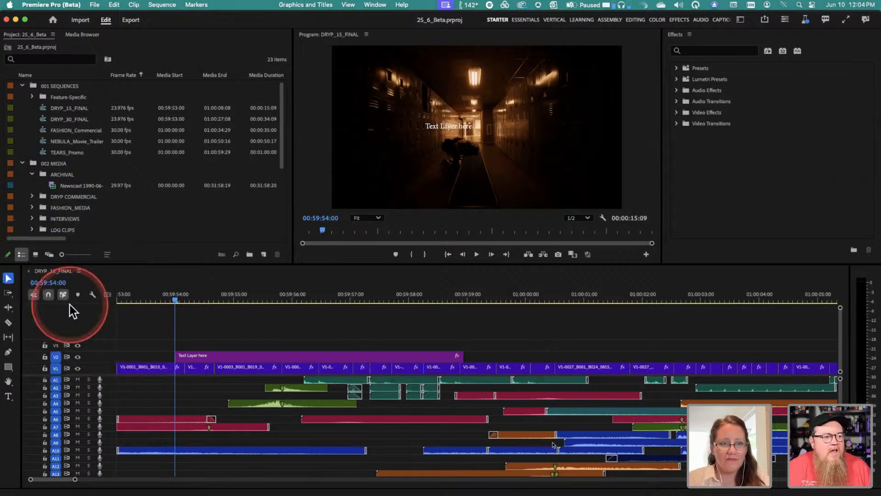
click(89, 449)
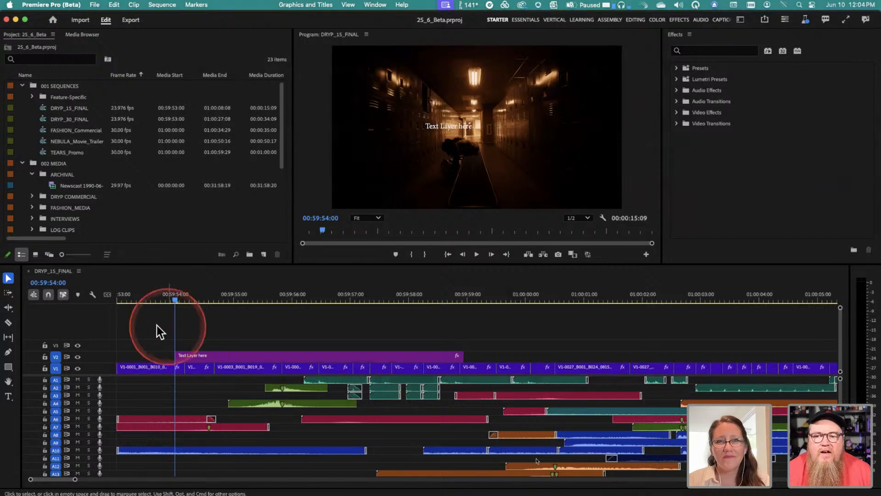
click(194, 286)
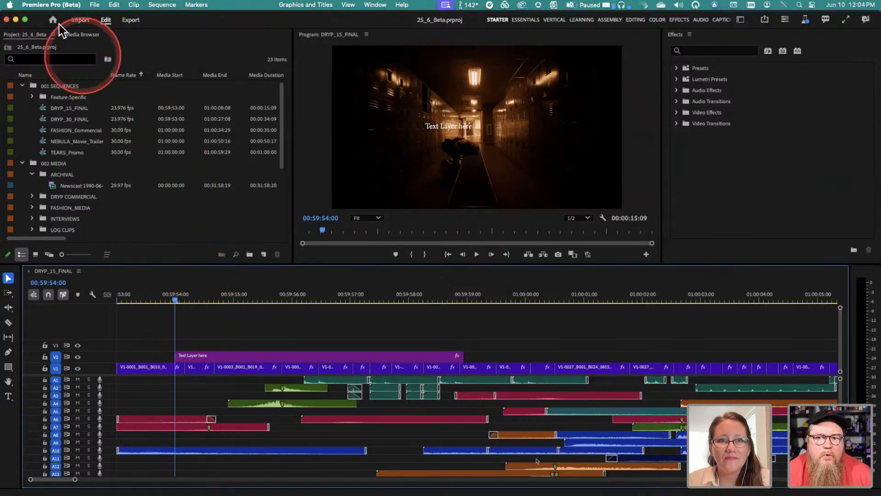
Step: Open the Appearance preferences and compare the interface with Reduce contrast turned off and back on
click(51, 4)
mouse_move(52, 34)
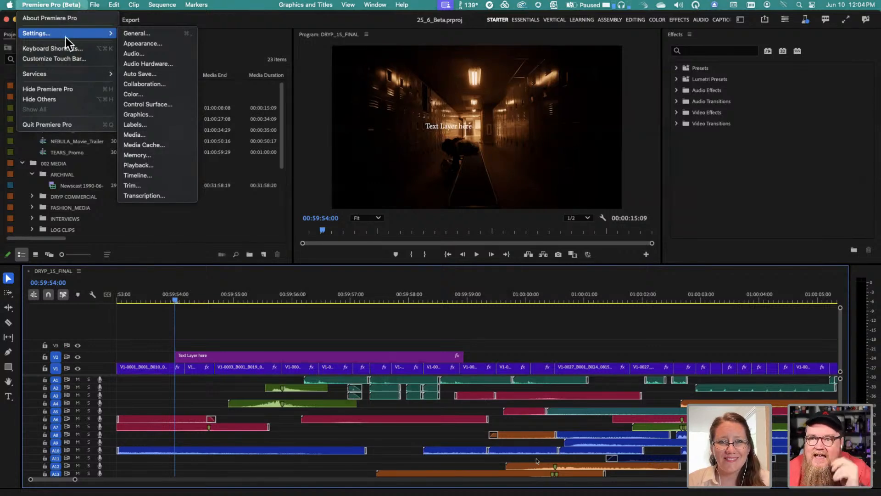
click(133, 84)
drag(133, 84, 145, 49)
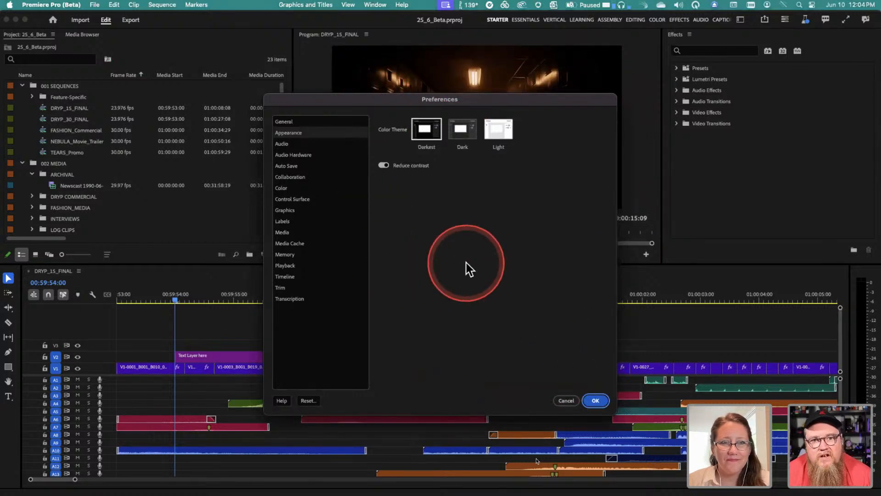
click(385, 165)
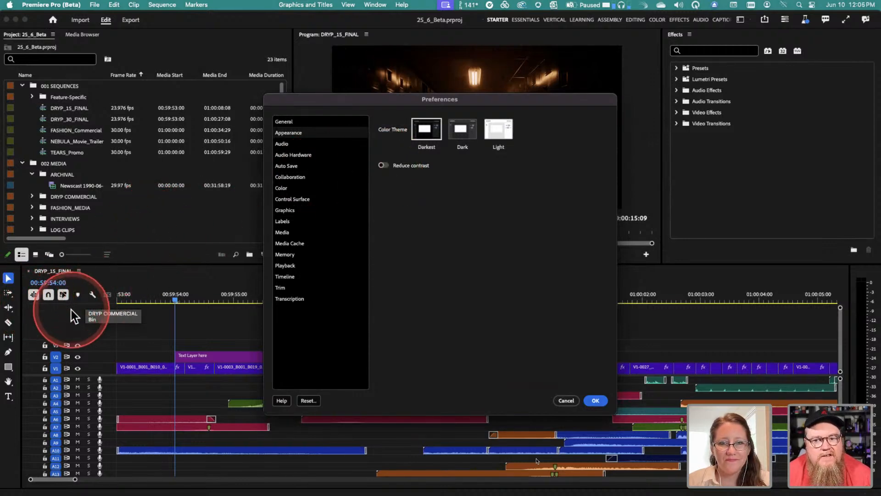
click(382, 165)
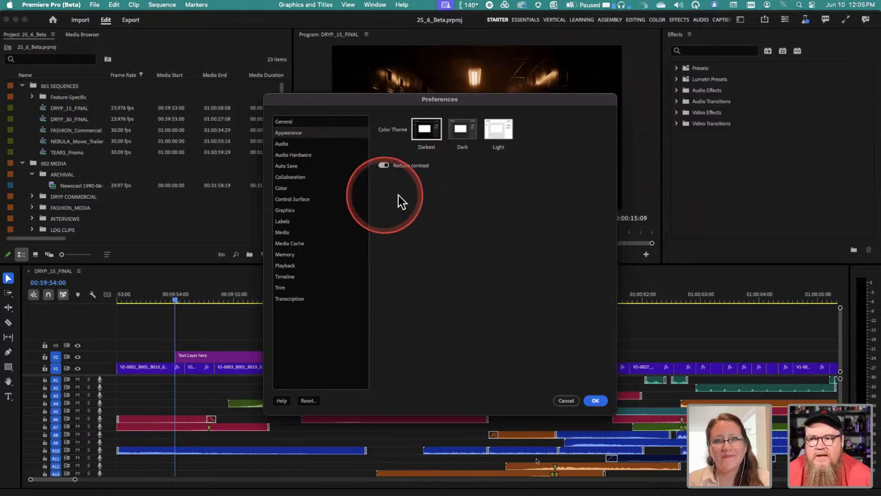
Step: Compare the Light and Darkest color themes, and apply the Light theme
click(499, 134)
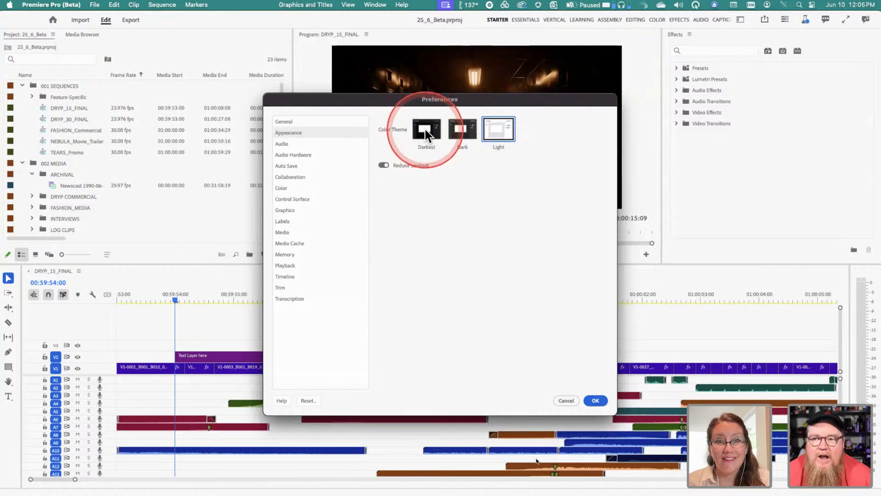
click(425, 129)
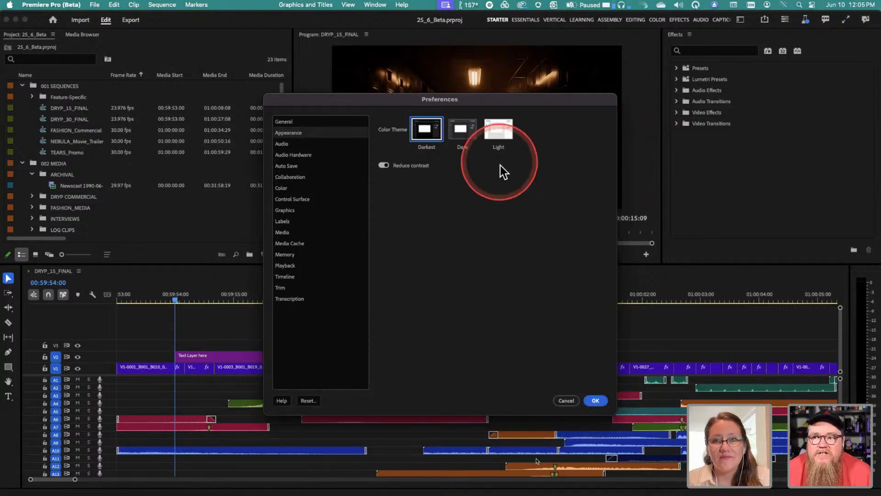
click(499, 129)
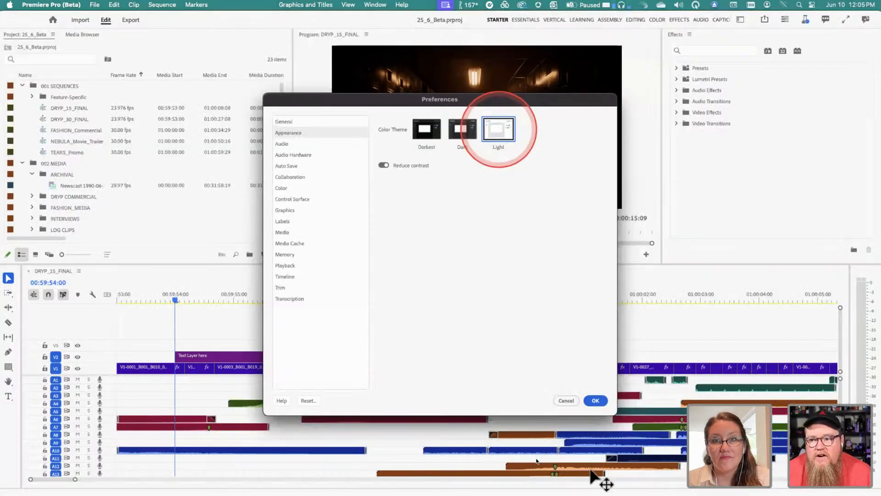
click(595, 400)
Step: Maximize the Project panel, look through its metadata columns in the Light theme, and restore the panel's size
drag(198, 211, 177, 194)
key(grave)
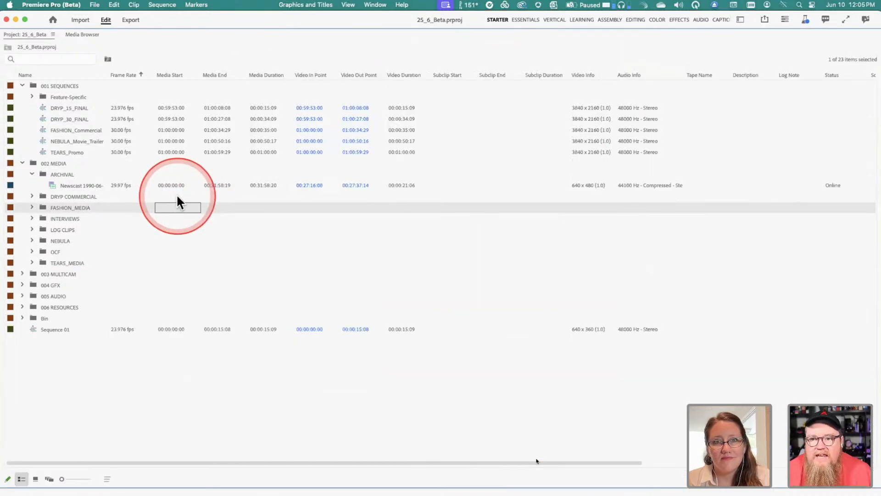
scroll(580, 214, right, 10)
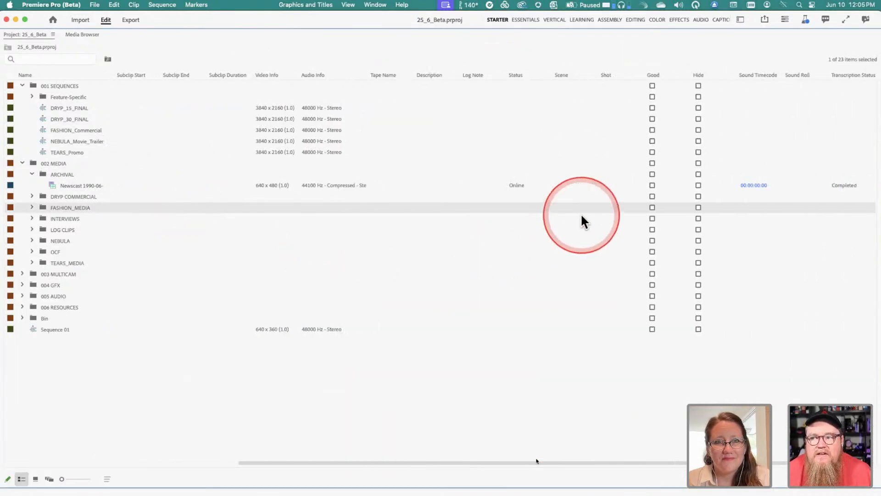
scroll(581, 220, left, 10)
key(grave)
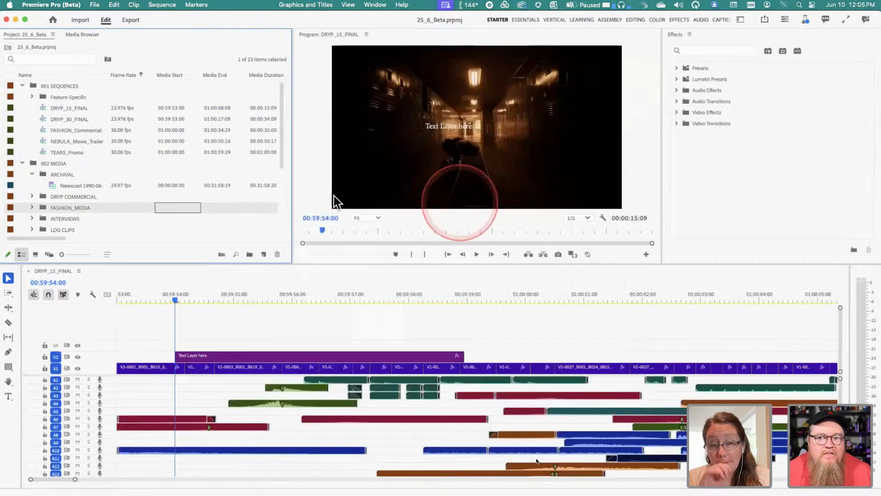
Step: Preview the Dark color theme in the Appearance preferences, and apply the Darkest theme
click(48, 5)
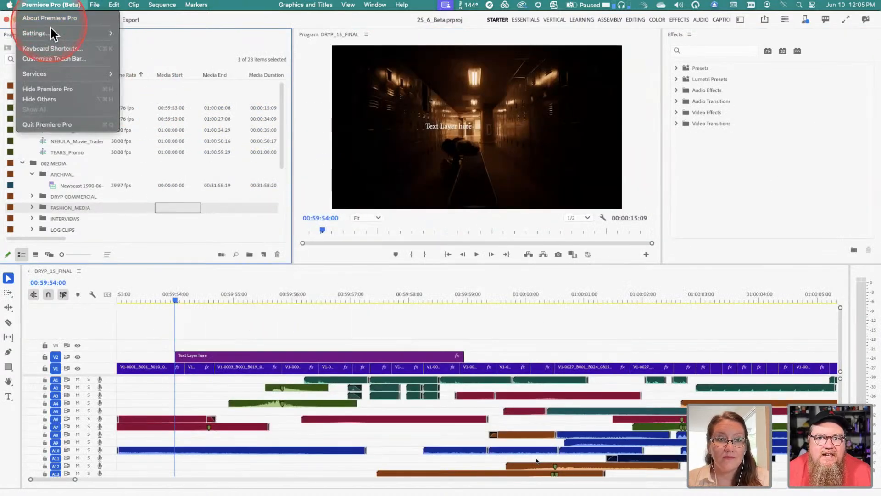
mouse_move(55, 33)
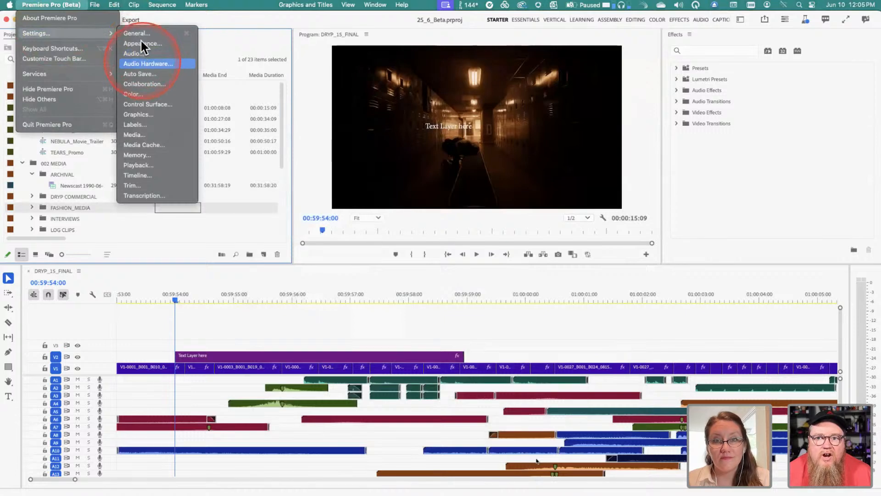
click(142, 43)
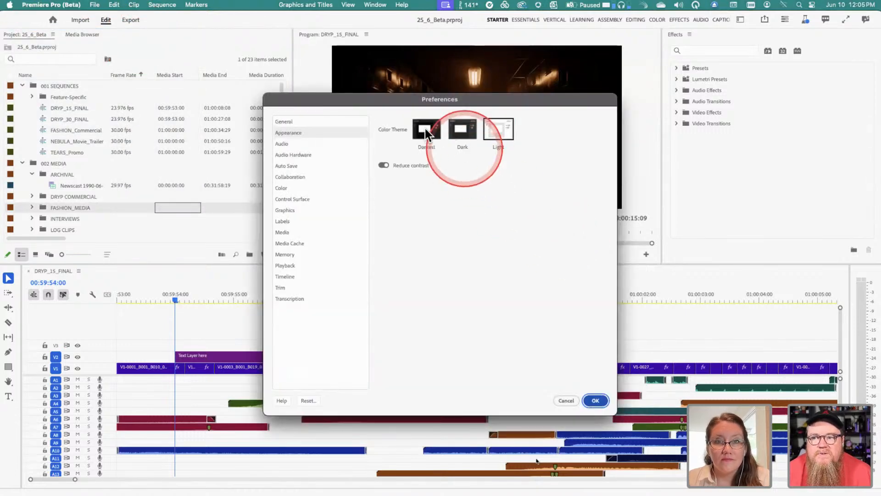
click(424, 128)
click(460, 130)
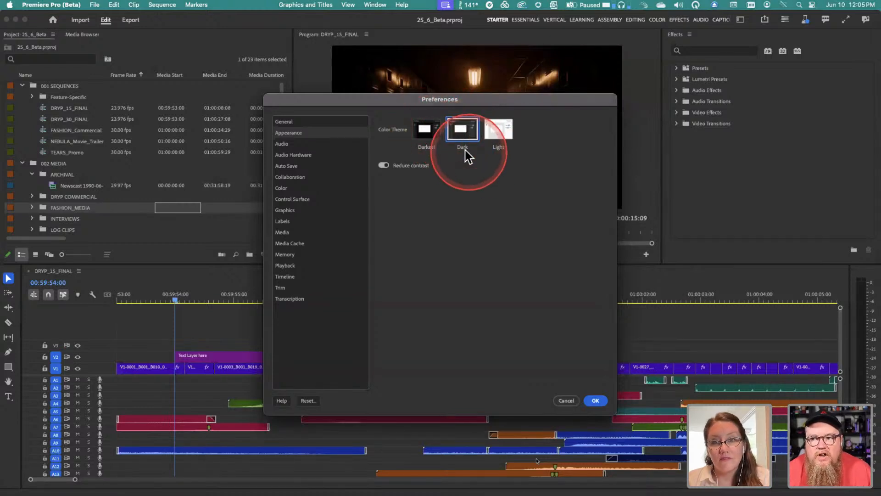
click(426, 131)
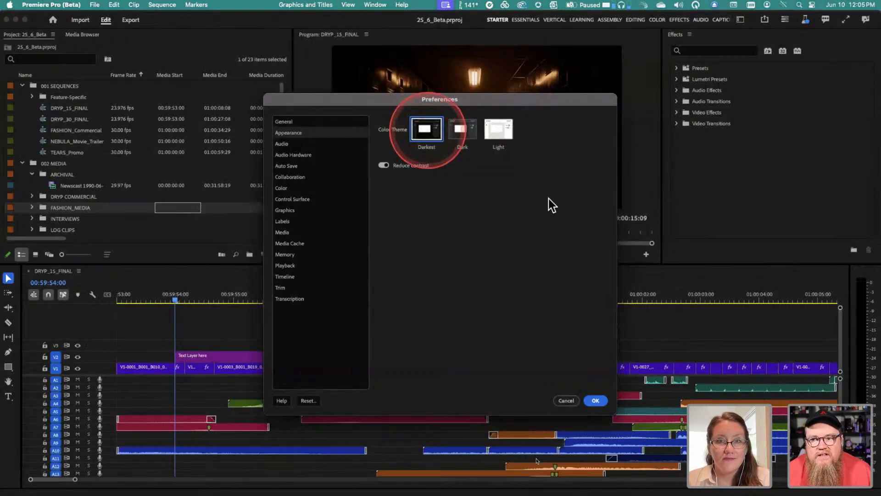
click(595, 402)
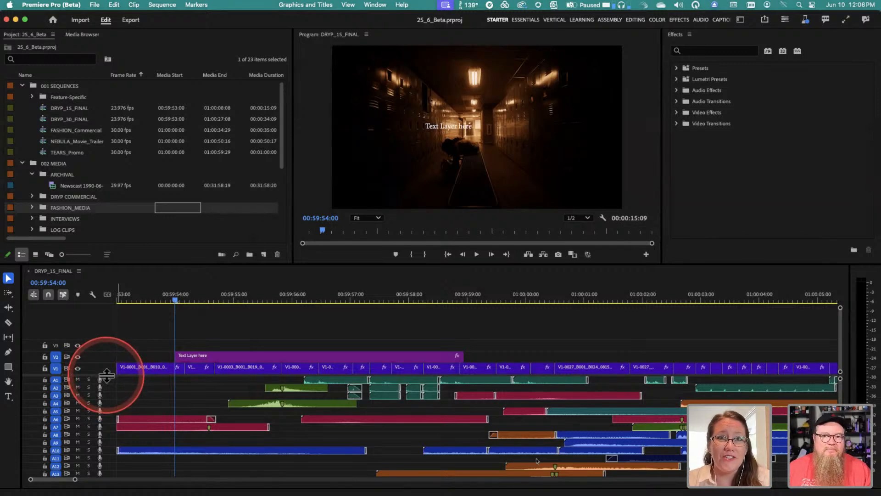
Step: Lower the divider between the video and audio tracks in the DRYP_15_FINAL timeline slightly
drag(107, 376, 104, 387)
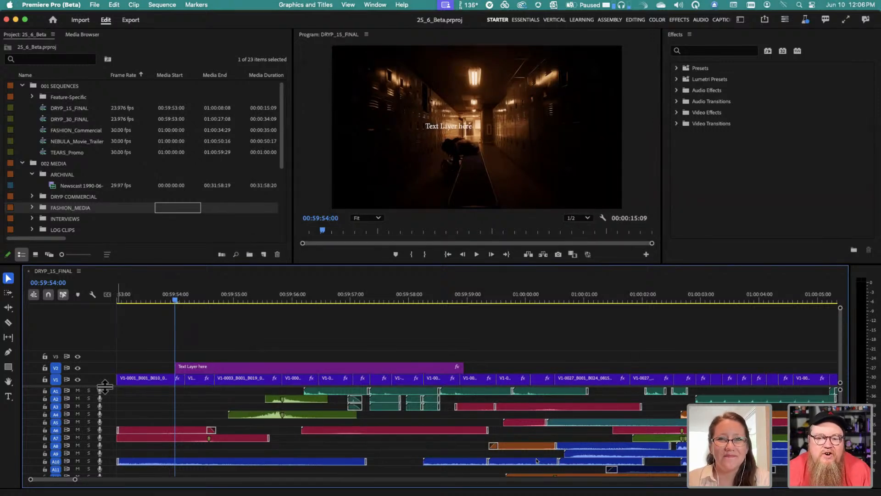
click(281, 401)
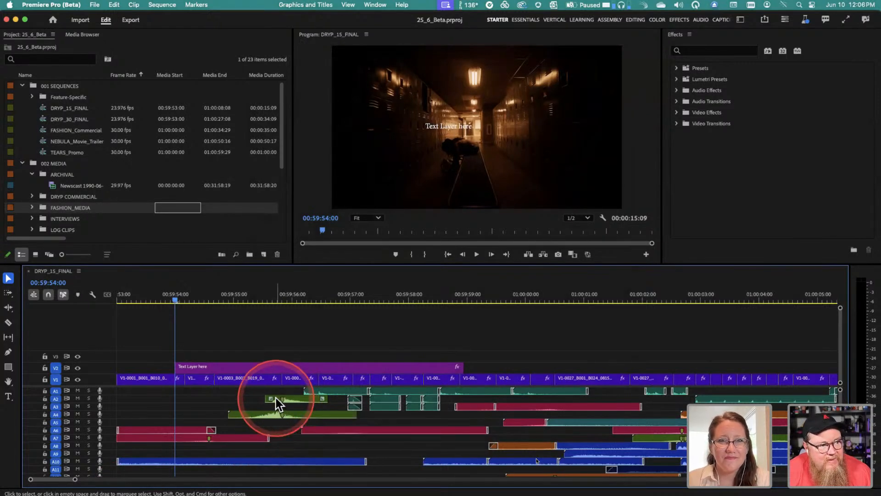
click(452, 369)
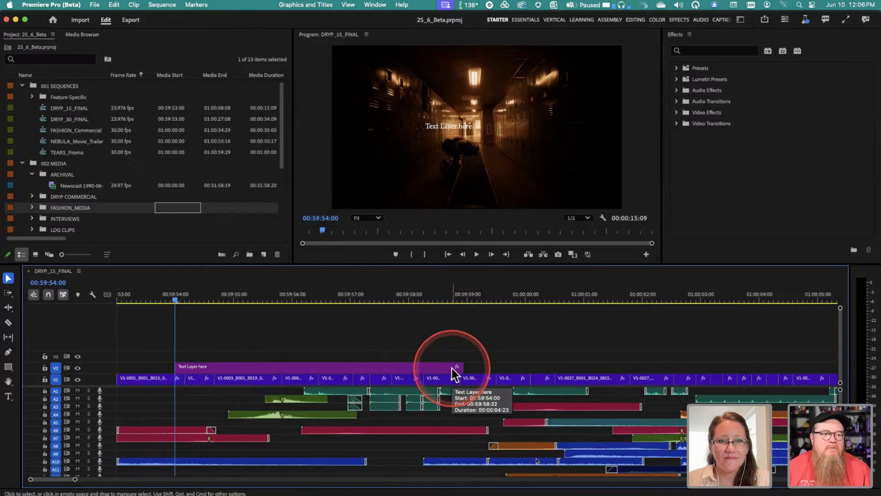
click(67, 431)
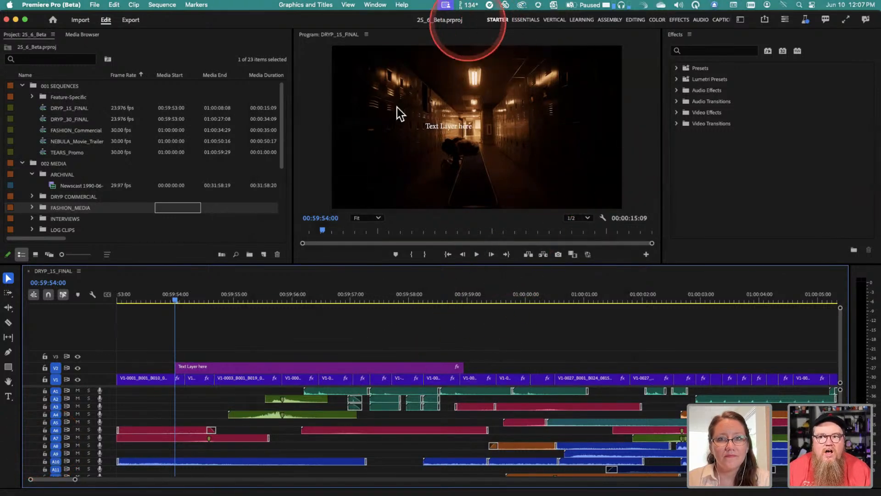
click(316, 151)
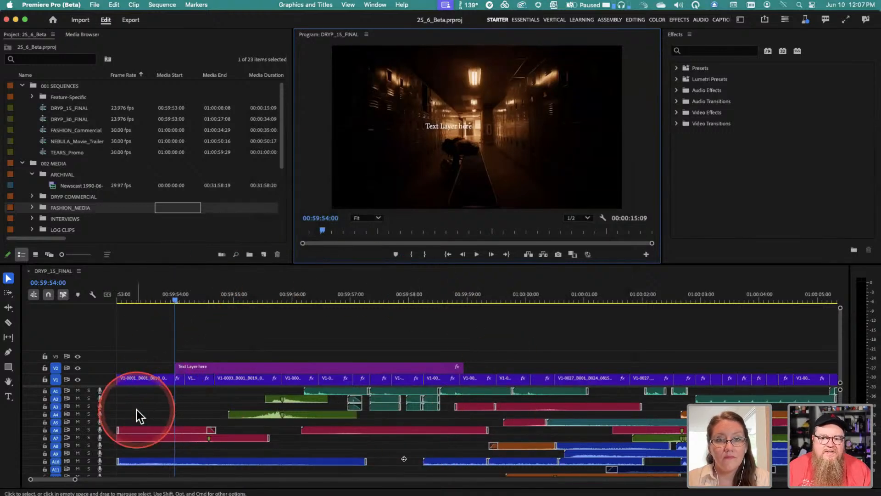
Step: Preview the Classic, Vibrant and Editorial label color presets in the Labels preferences
scroll(139, 408, down, 3)
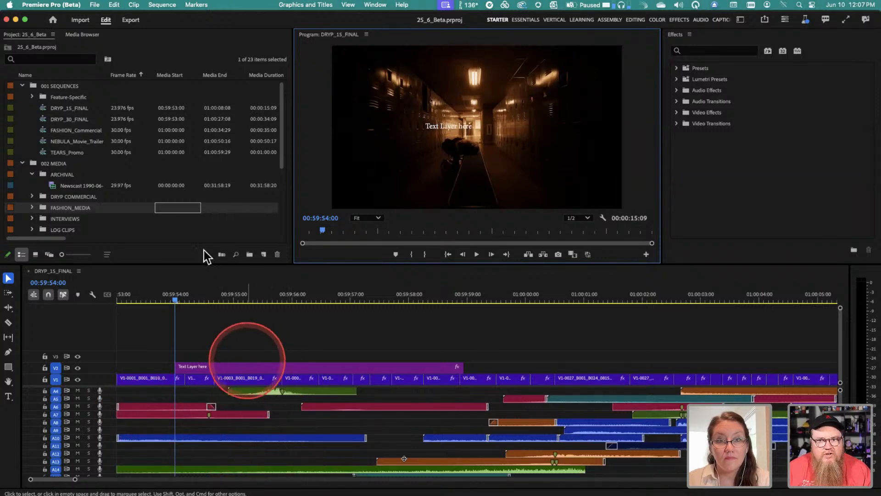
click(51, 4)
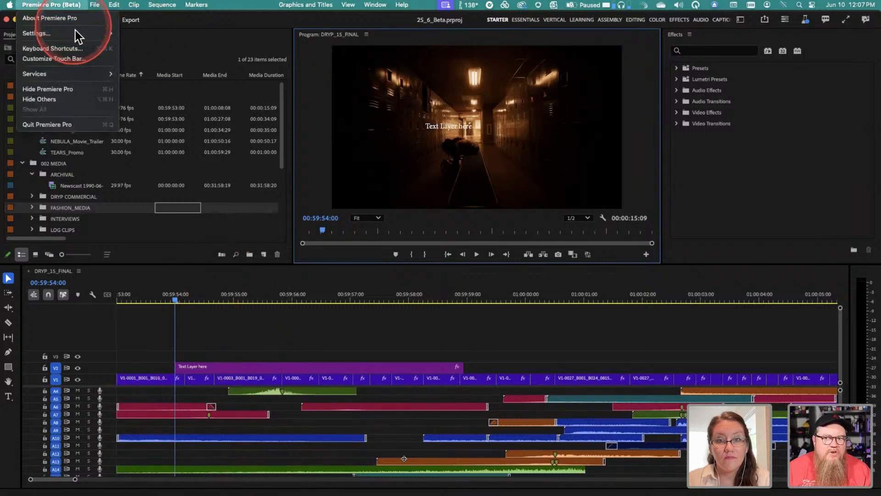
mouse_move(81, 34)
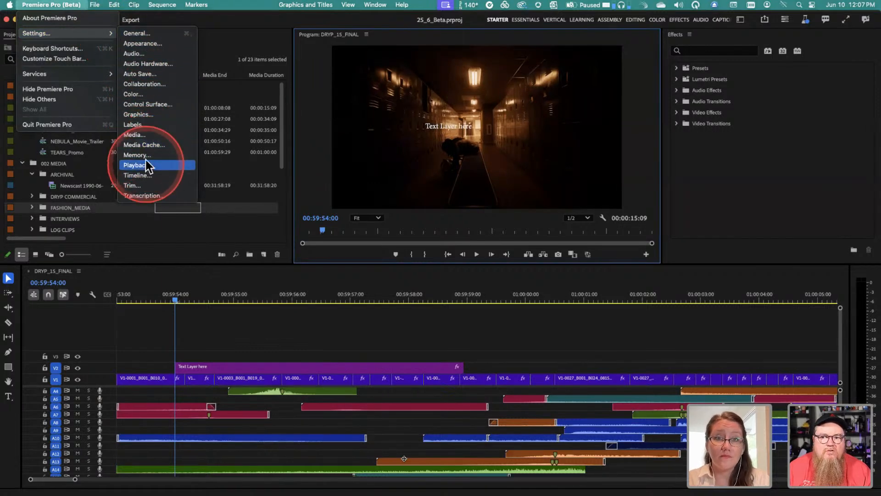
click(138, 125)
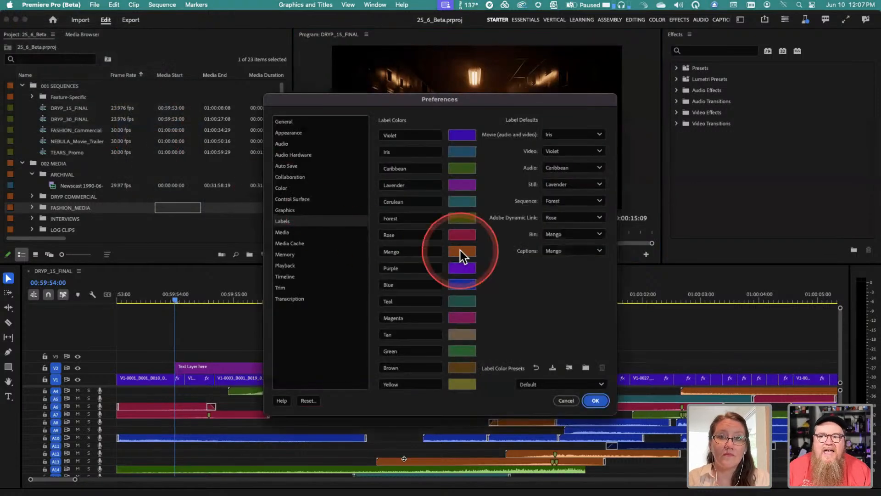
click(547, 385)
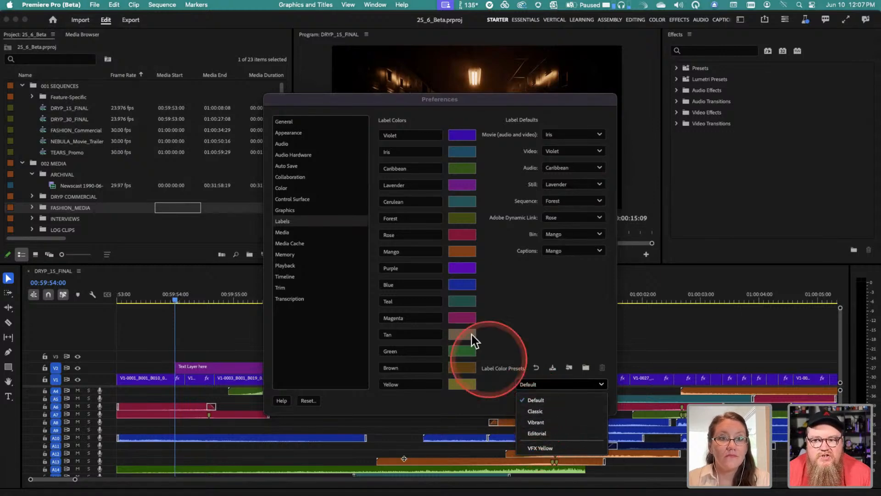
click(543, 410)
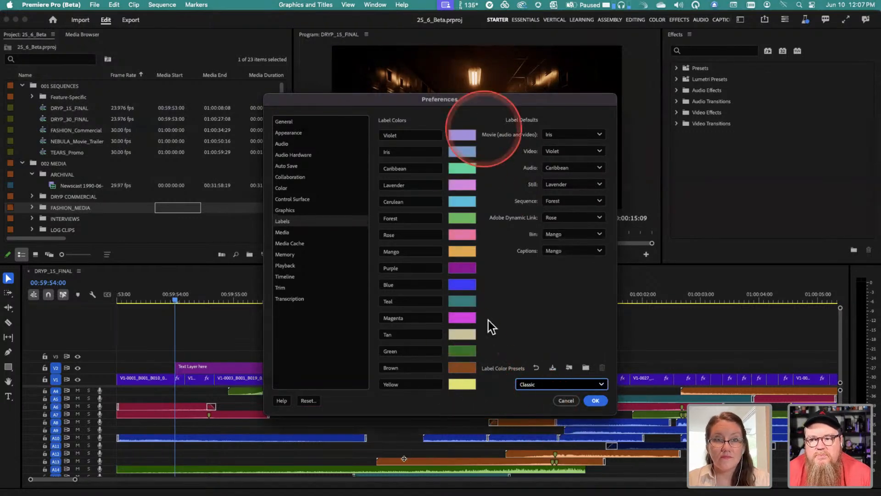
click(545, 385)
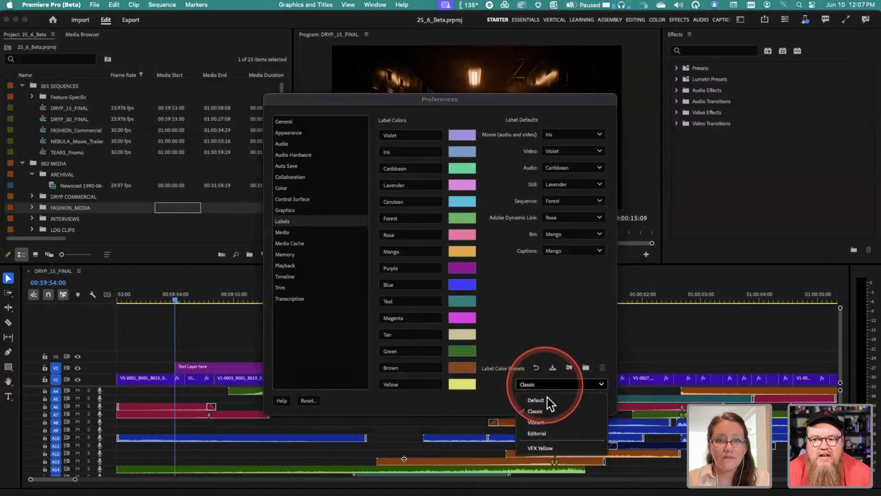
click(536, 422)
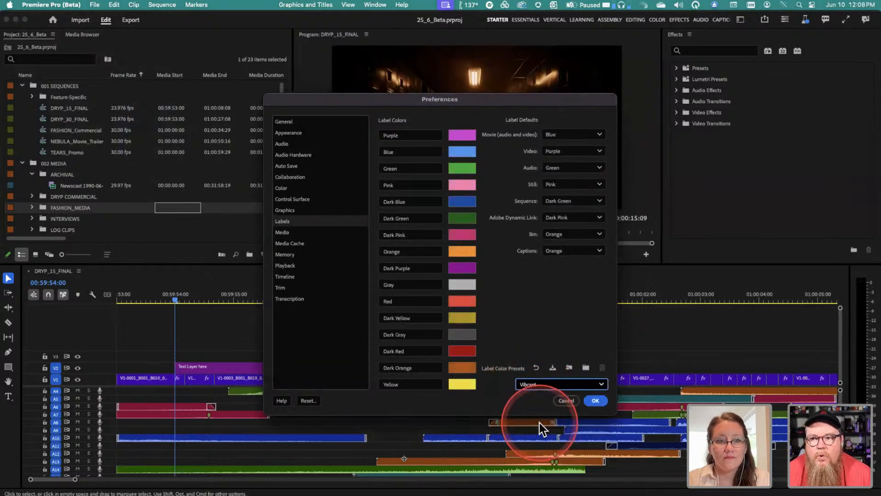
click(553, 386)
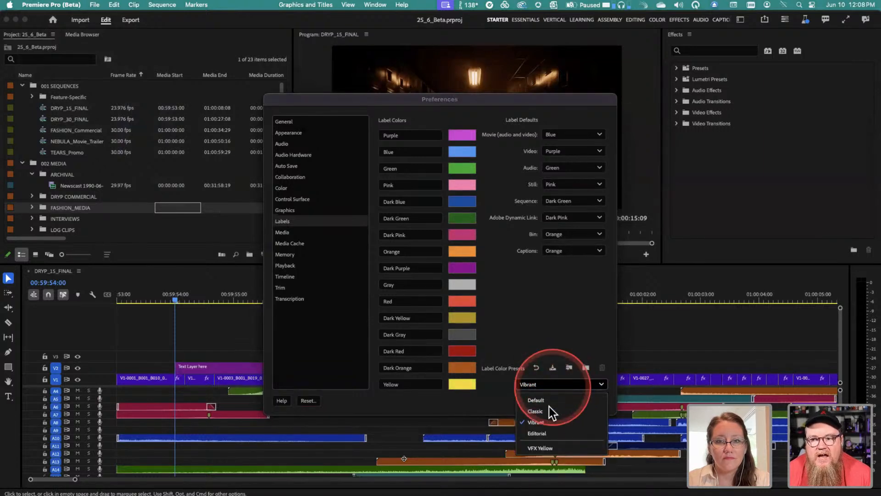
click(543, 435)
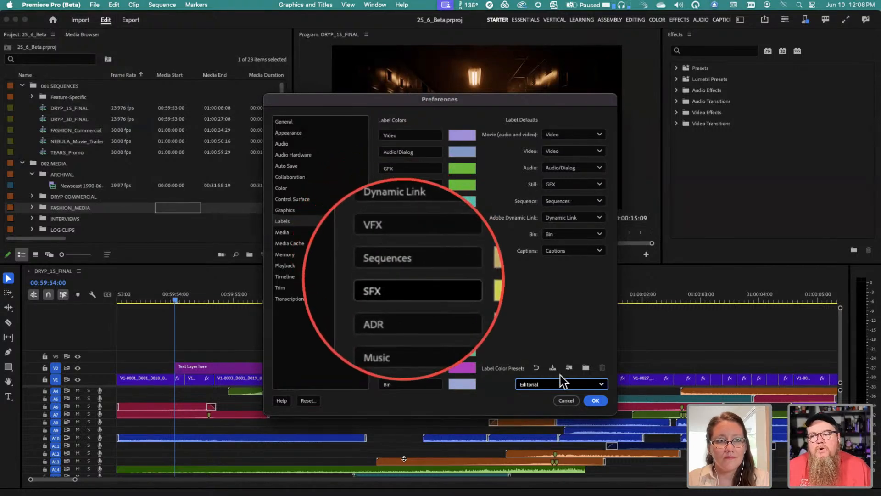
Step: Preview the VFX Yellow label color preset and its VFX swatch, and close the preferences without applying changes
click(602, 385)
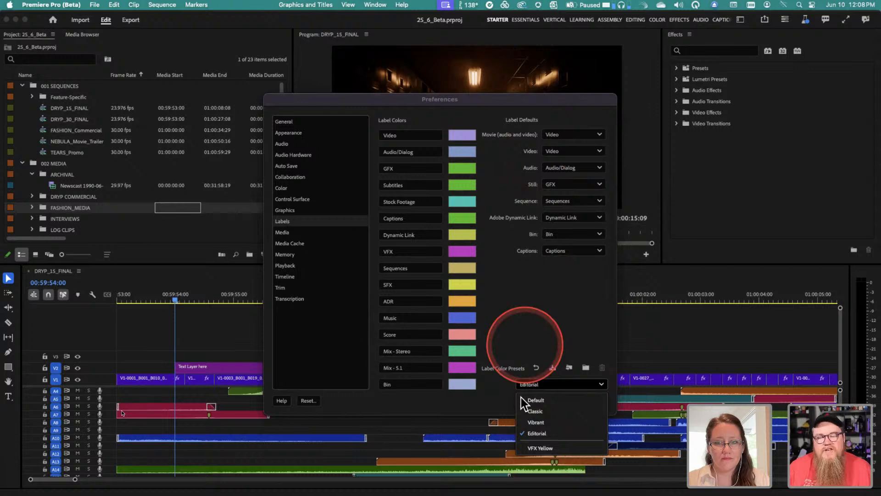
click(543, 448)
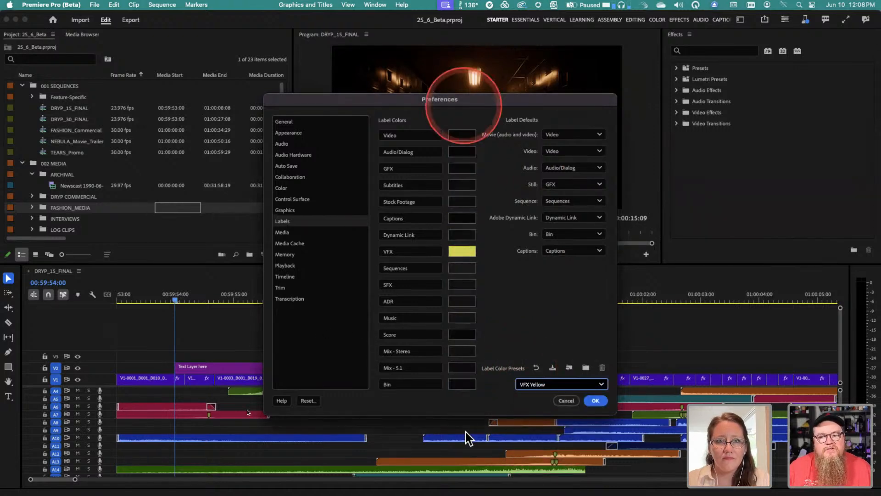
click(466, 431)
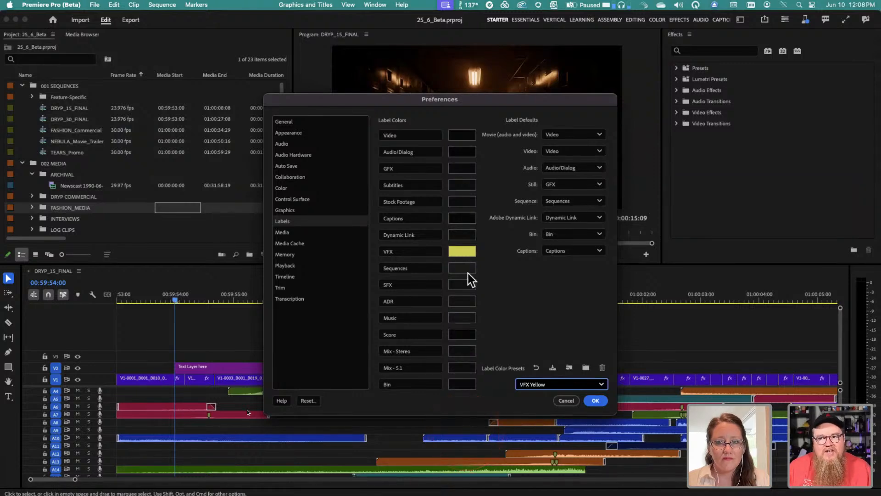
click(468, 252)
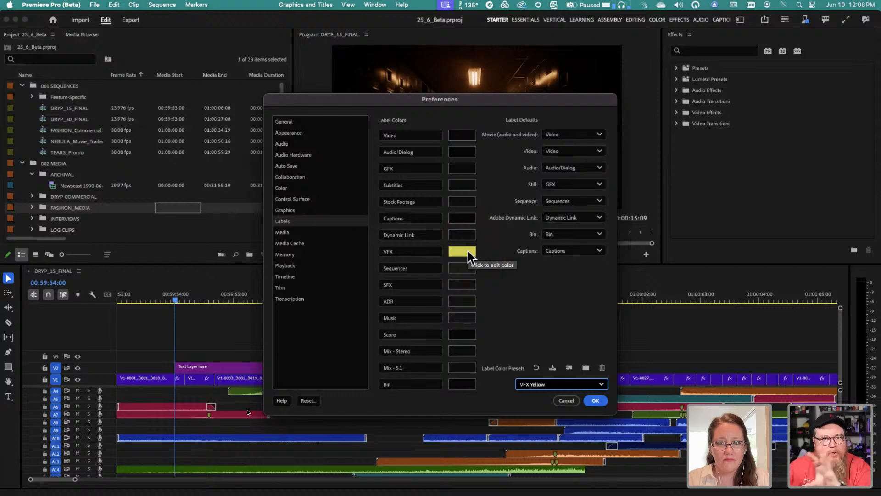
click(556, 386)
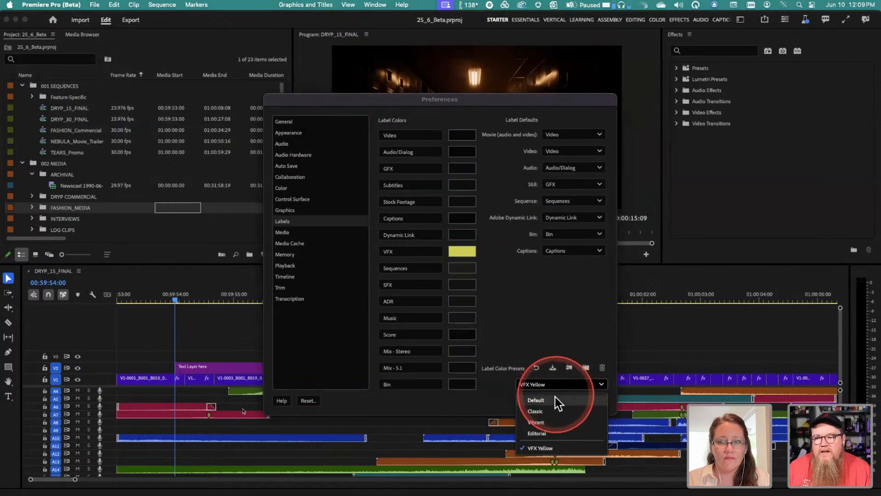
click(564, 399)
click(566, 401)
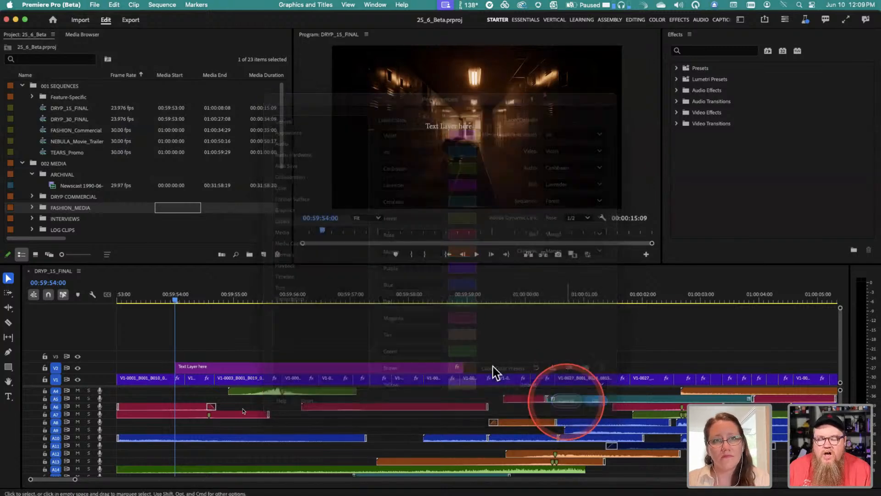
Step: Toggle solo on and off for audio track A10 in the DRYP_15_FINAL timeline
click(197, 313)
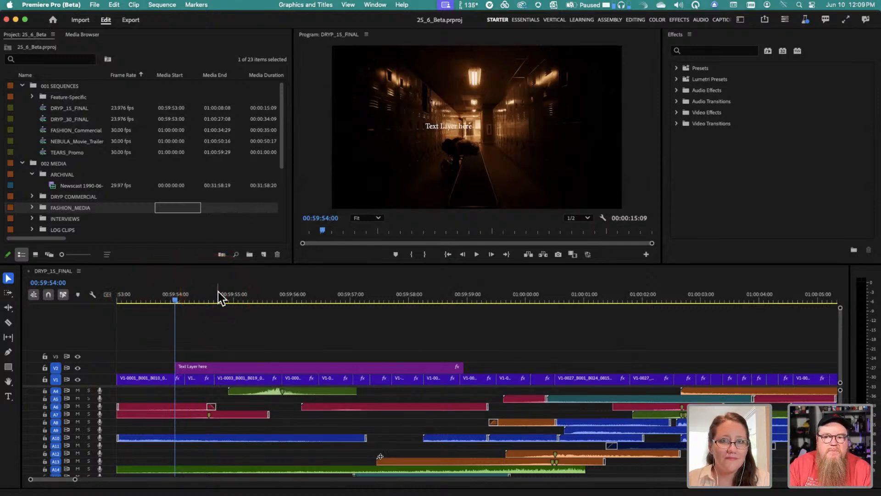
click(89, 438)
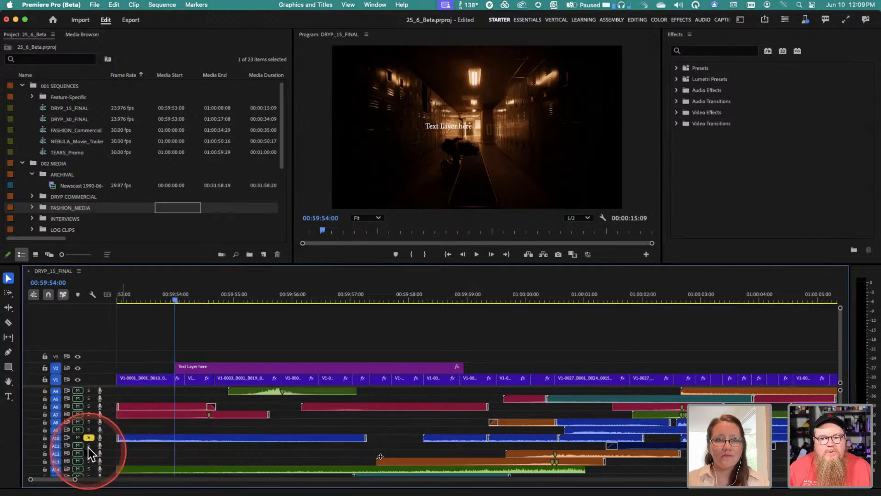
click(90, 437)
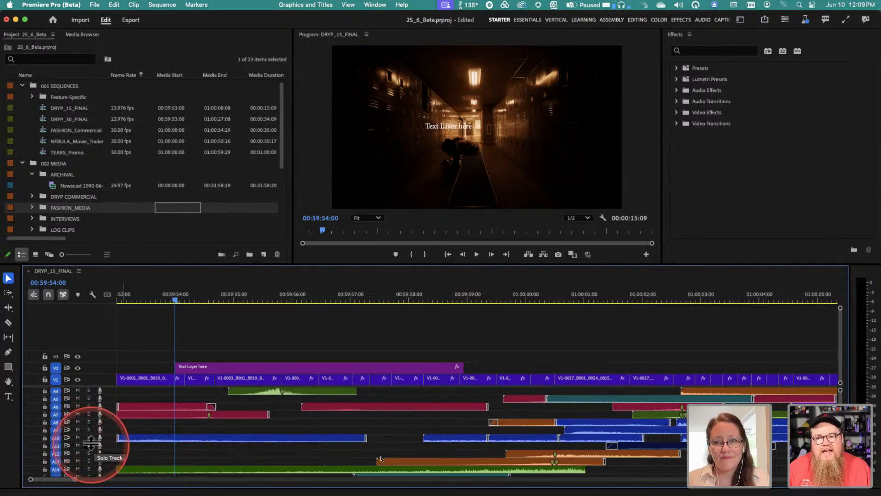
click(89, 438)
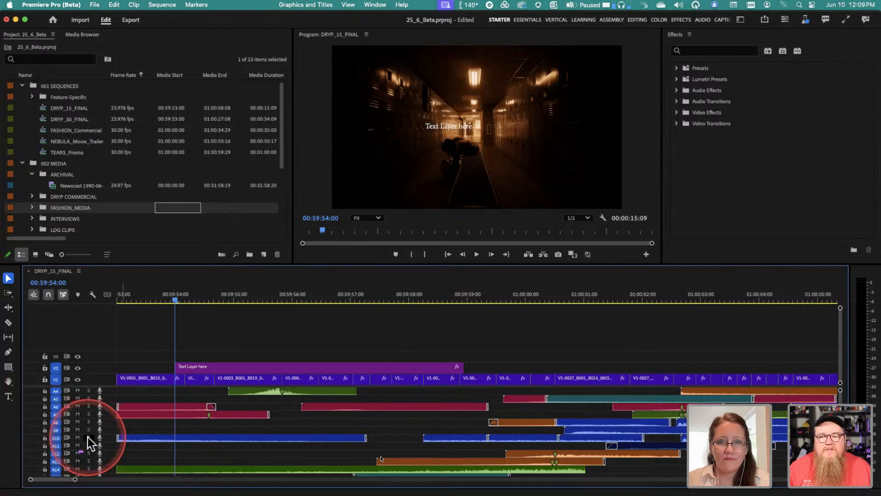
click(88, 437)
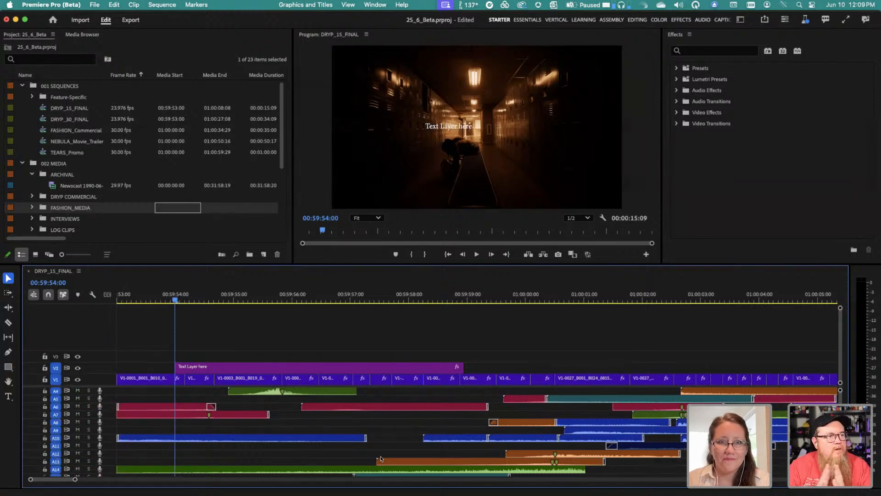
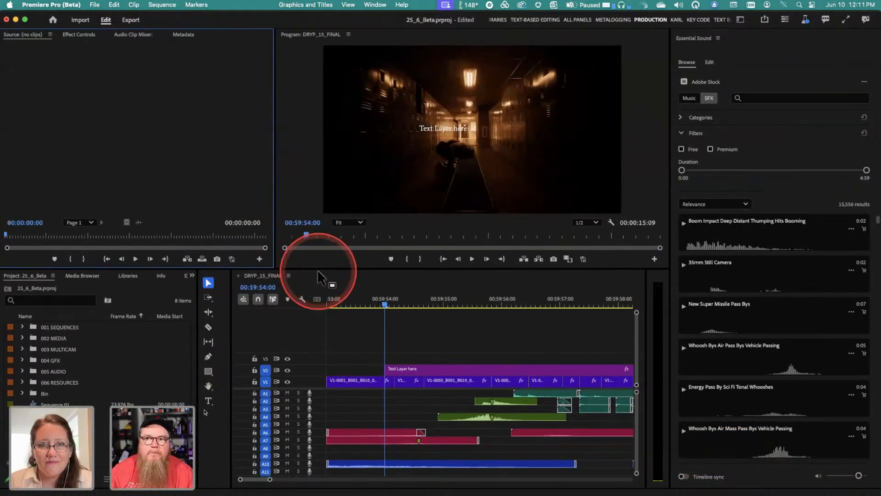
Step: Select the ES_Crescendo Fuzz clip on track A7 and auto-tag its audio type in Essential Sound's edit view
click(378, 4)
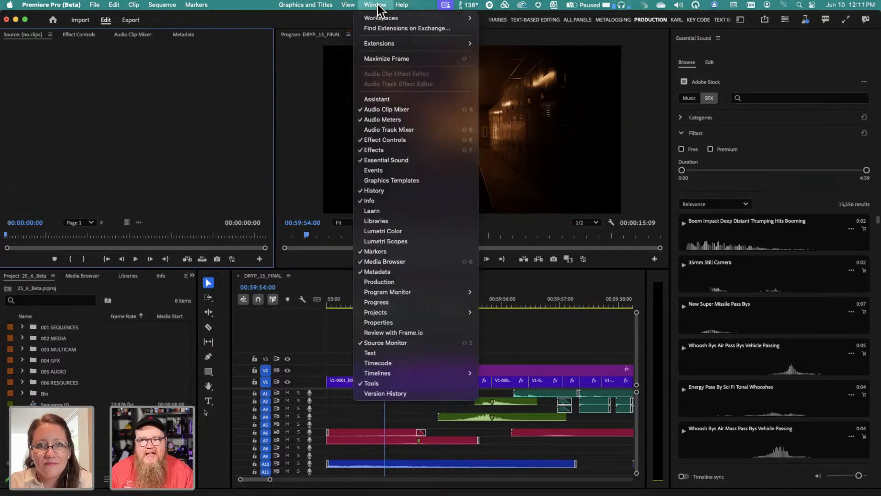
click(333, 287)
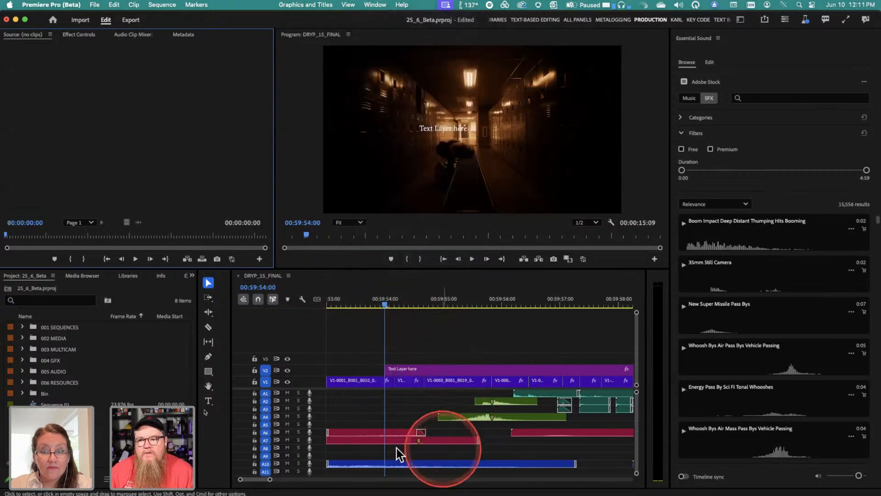
click(390, 438)
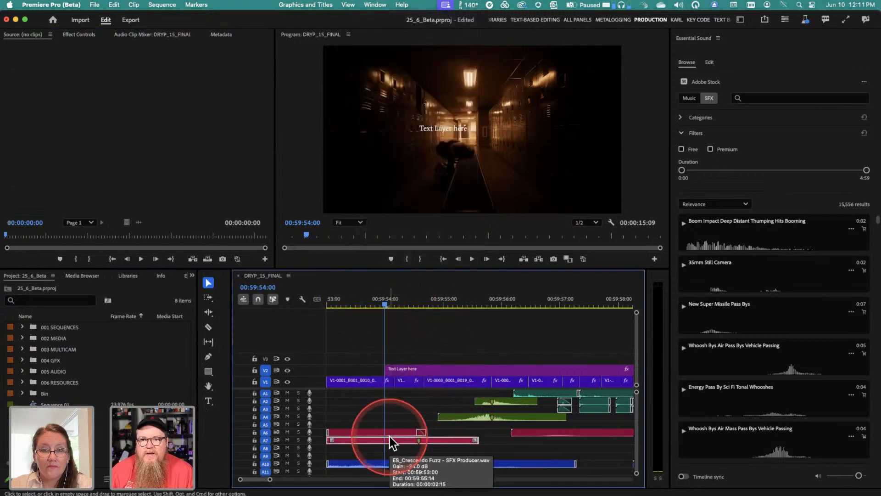
click(391, 438)
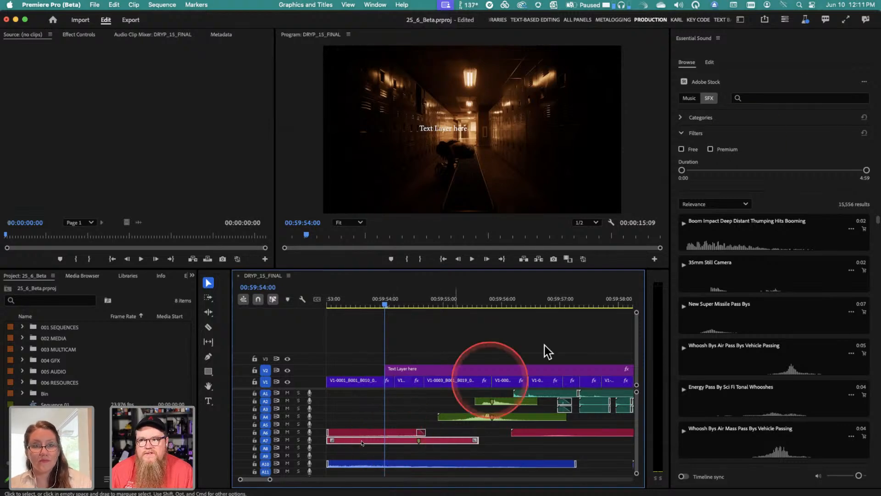
click(709, 62)
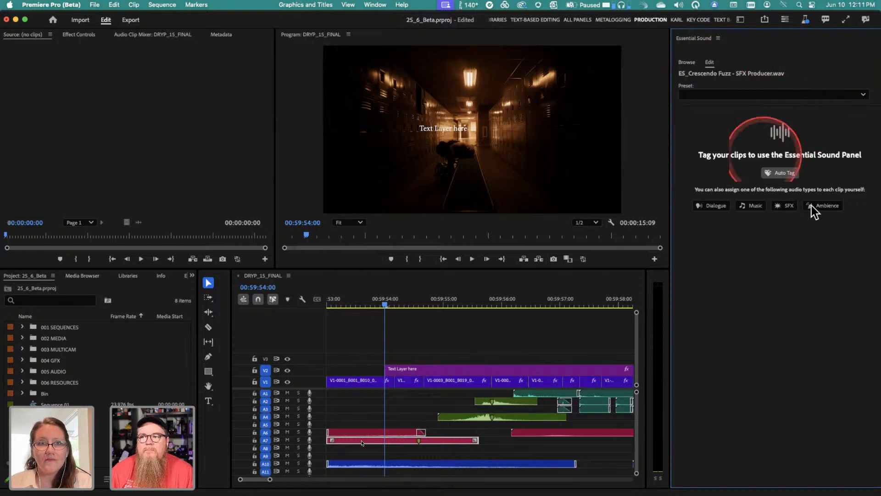
click(783, 173)
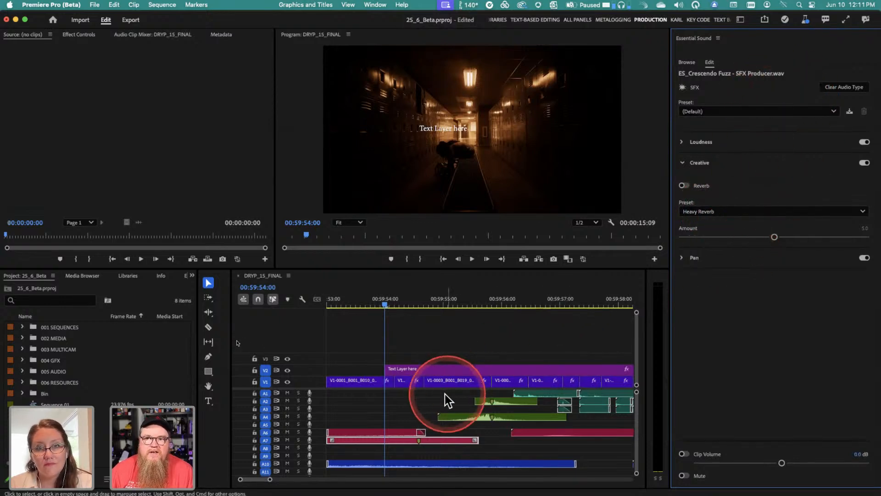
Step: Inspect the Effect Controls of the ES_Crescendo Fuzz clip and of the "Text Layer here" graphic on V2
click(74, 34)
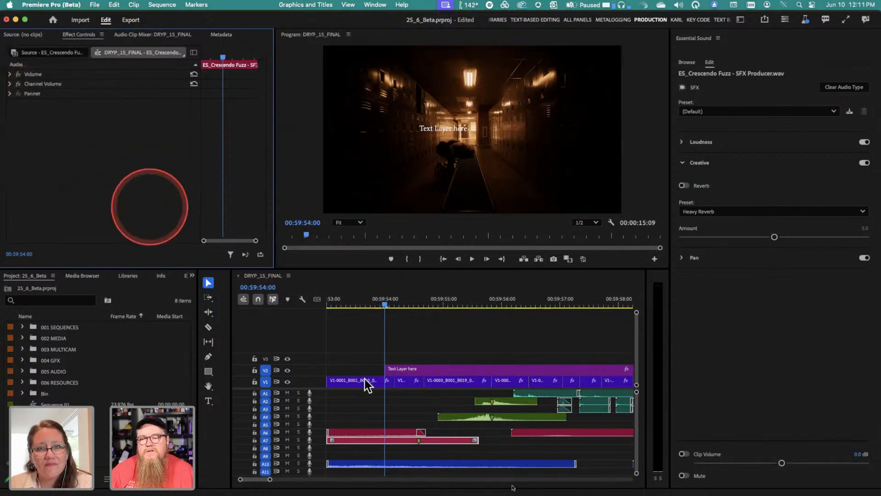
mouse_move(391, 434)
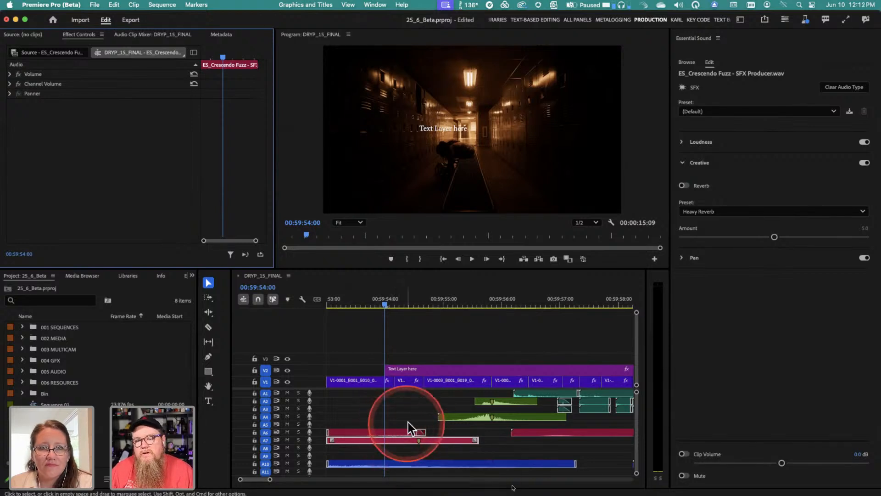
click(427, 373)
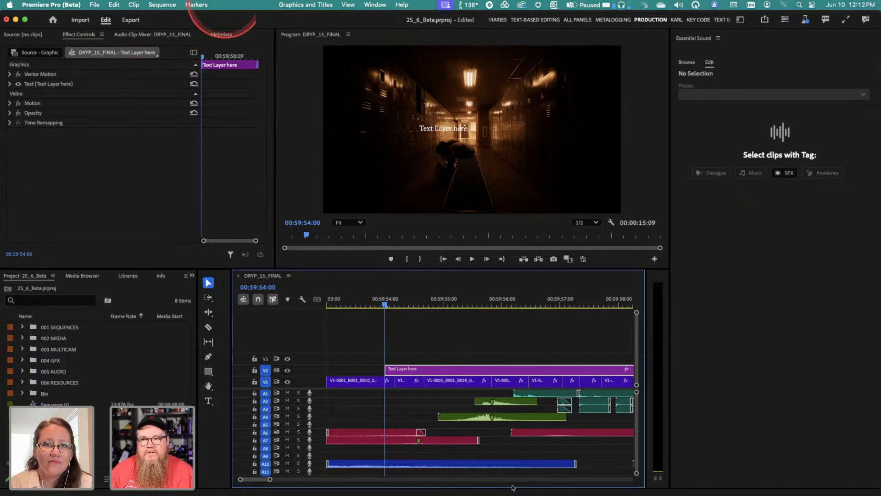
Step: Open the Properties panel, dock it in the Essential Sound group, and show the ES_Crescendo Fuzz clip's properties in it
click(374, 5)
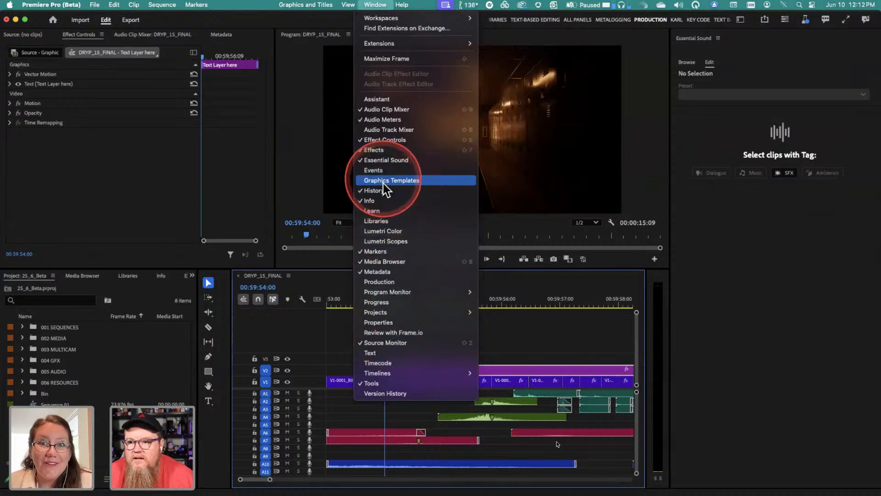
click(379, 322)
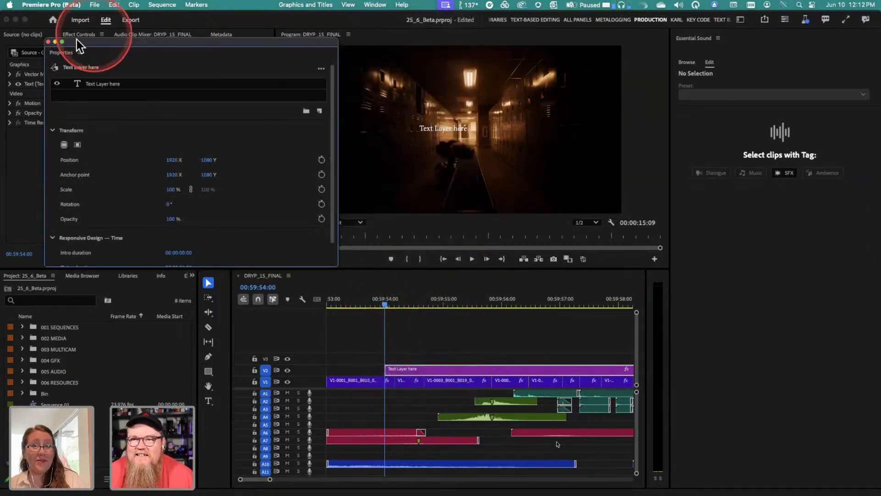
drag(58, 59, 714, 184)
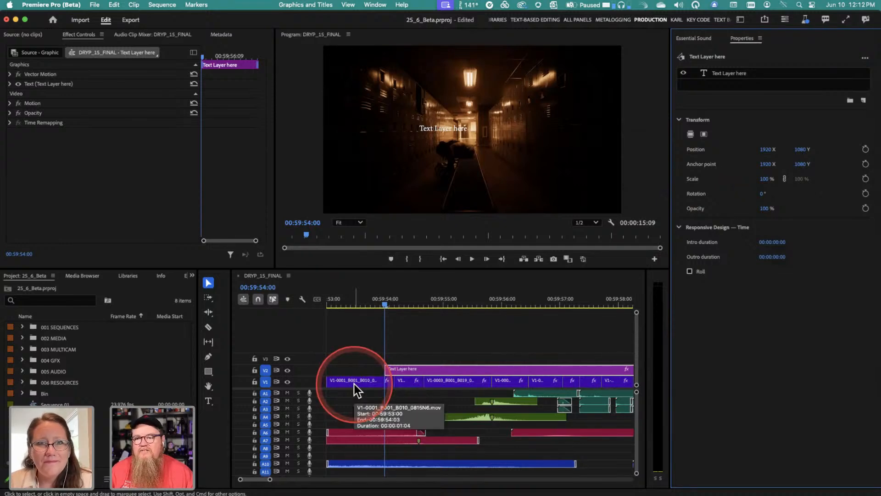
click(377, 444)
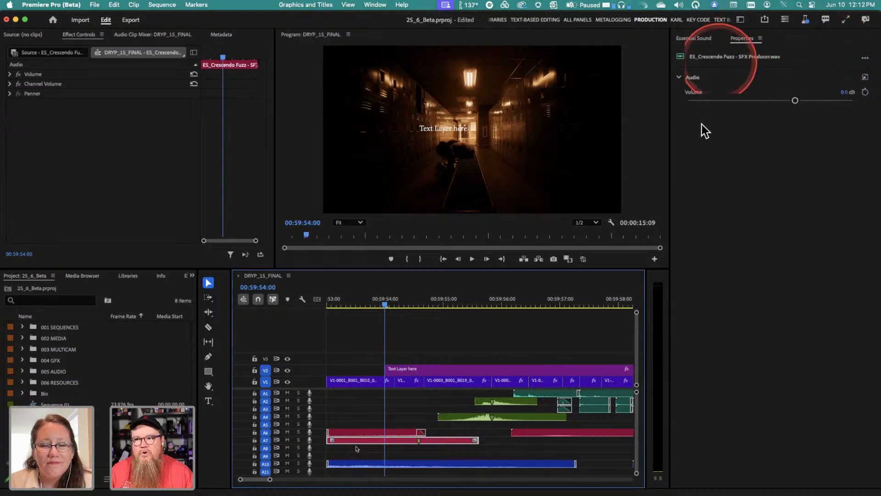
Step: Check the first V1 clip's speed/duration settings without changing them, and review its clip commands and the list of available panels
click(347, 384)
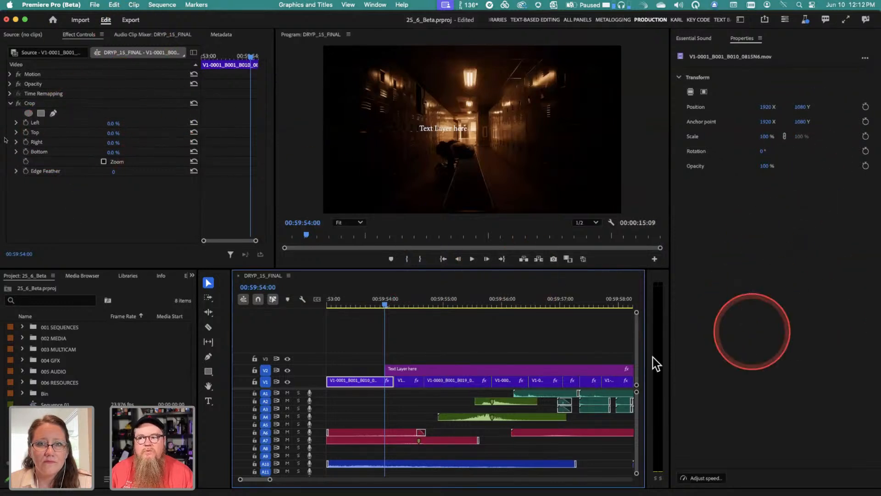
click(702, 478)
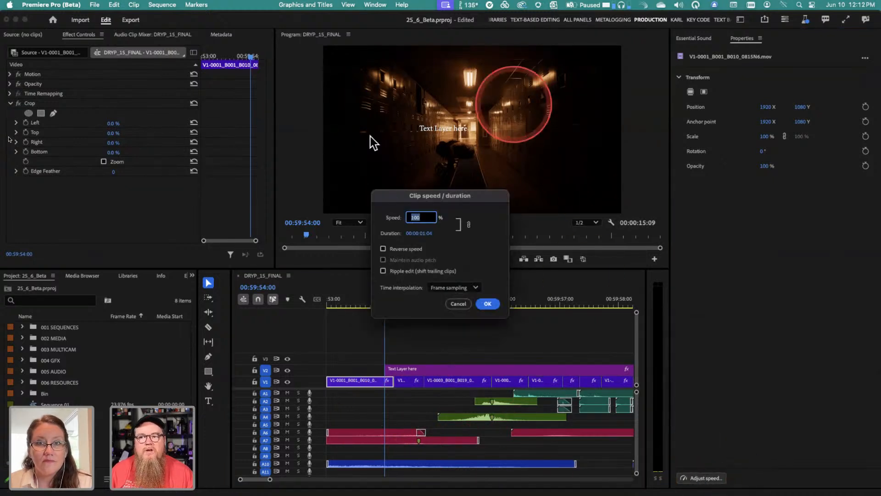
click(458, 303)
click(345, 380)
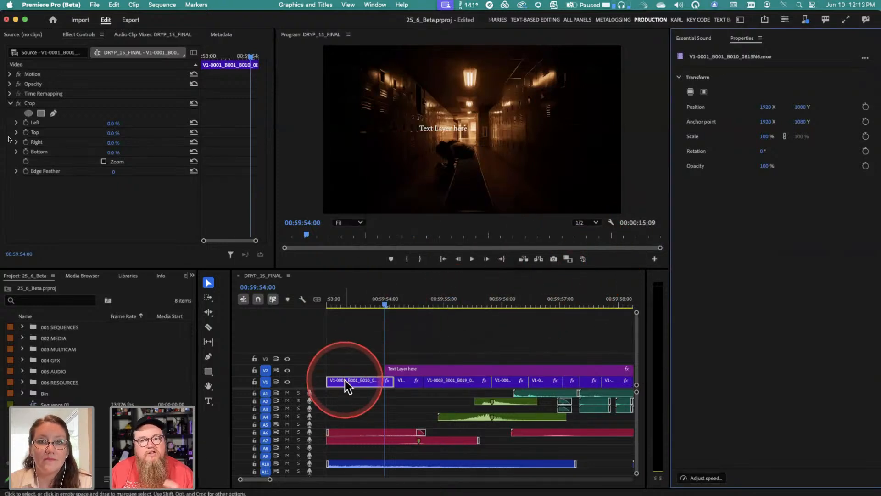
right_click(345, 379)
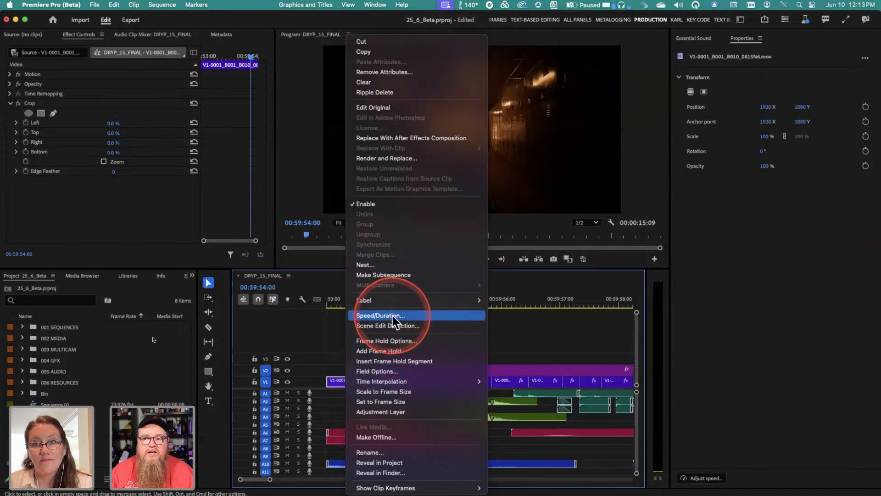
click(535, 337)
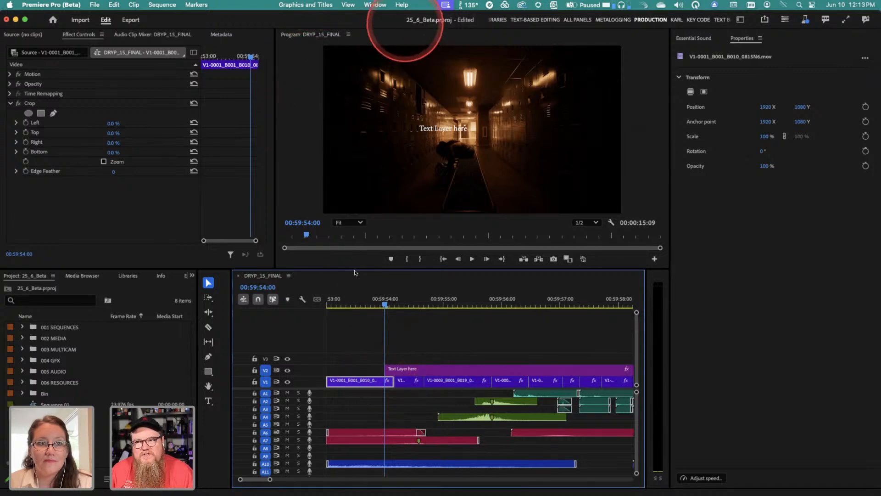
click(374, 5)
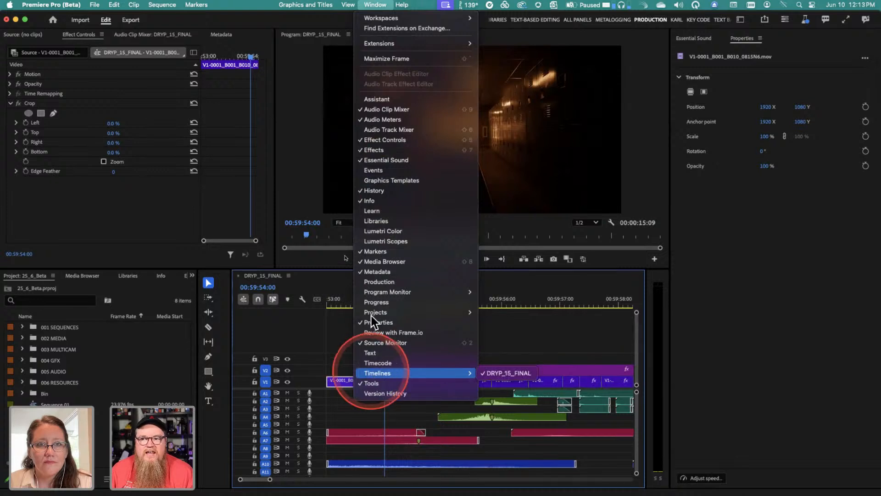
click(346, 424)
Step: Scale the "Text Layer here" graphic on V2 to 231% and move it to position 1923 X, 367 Y in the Properties panel
click(431, 371)
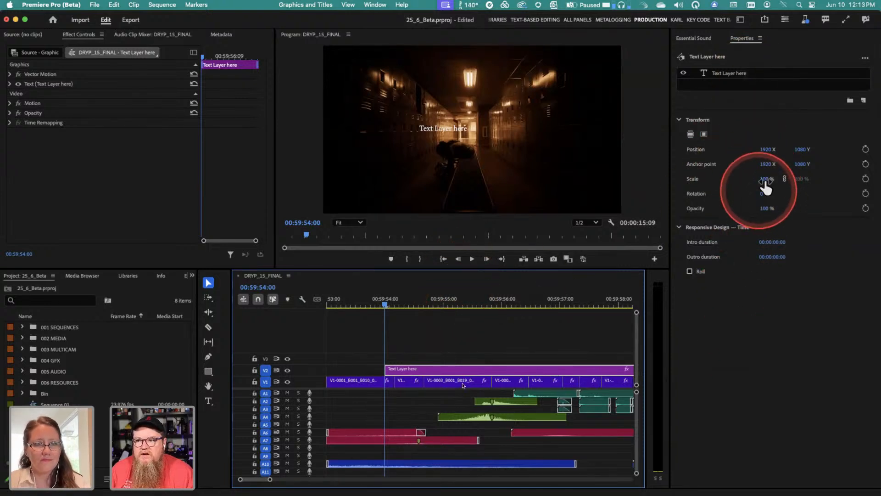
drag(764, 181, 833, 186)
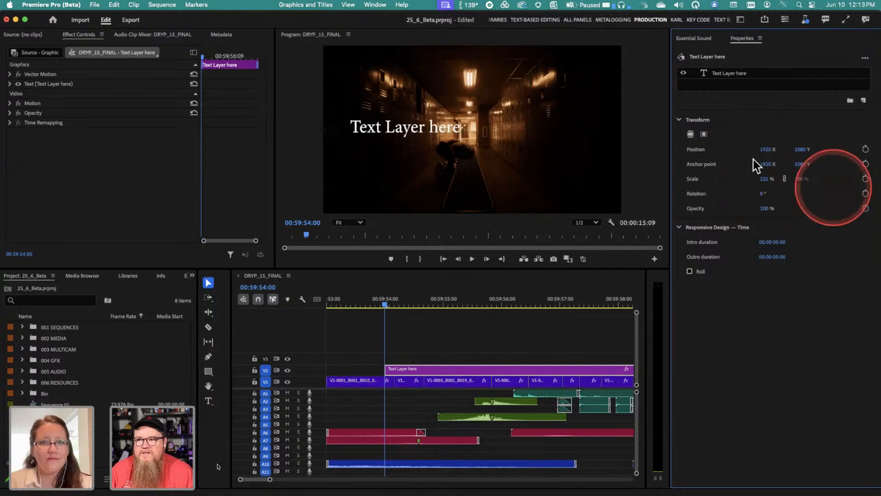
drag(765, 149, 456, 156)
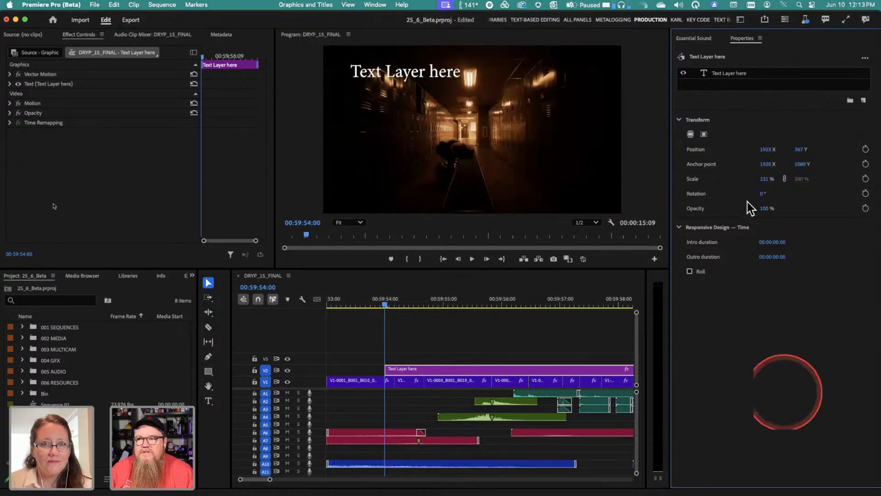
Step: Enable a background behind the "Text Layer here" text and set its color to dark red 730606
click(733, 72)
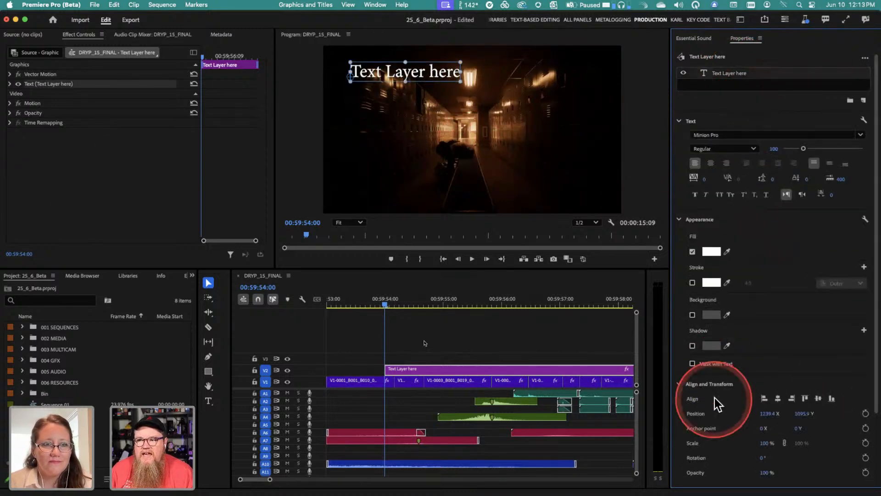
click(692, 314)
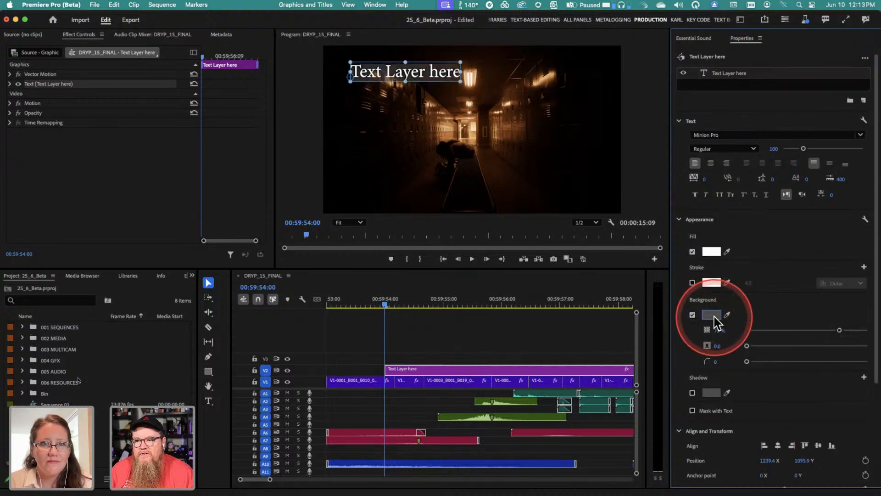
click(714, 316)
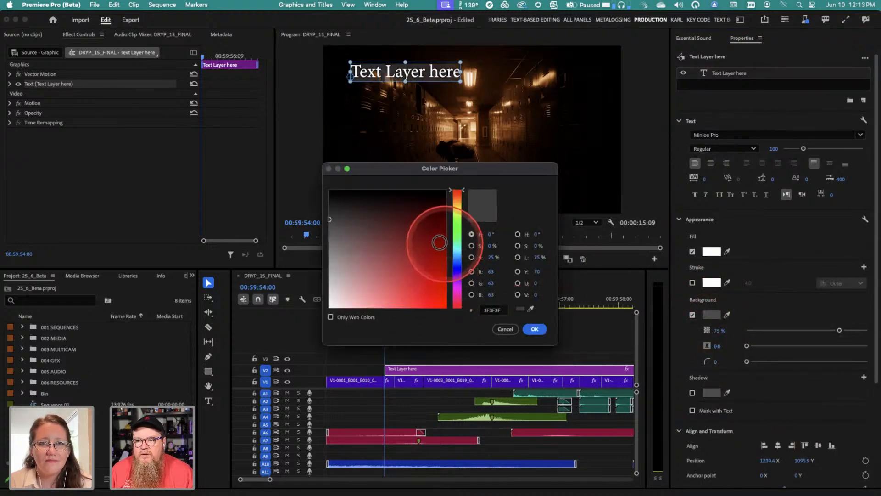
click(439, 243)
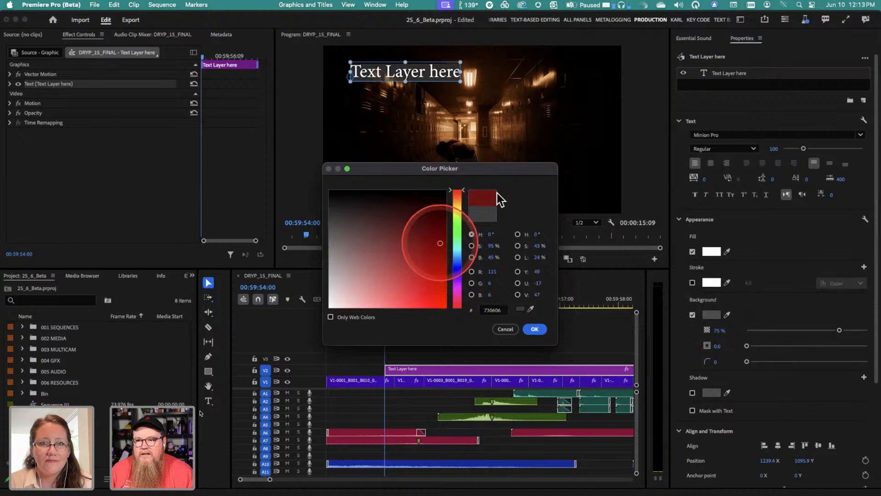
click(535, 329)
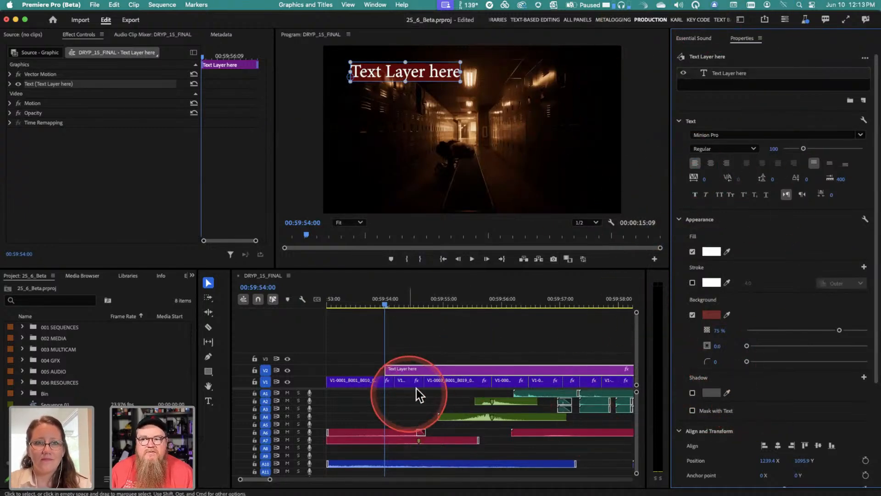
Step: Compare the properties of several V1 video clips with those of the 16 Swift Pan and ES_Cassette Player Stop 2 audio clips
click(450, 379)
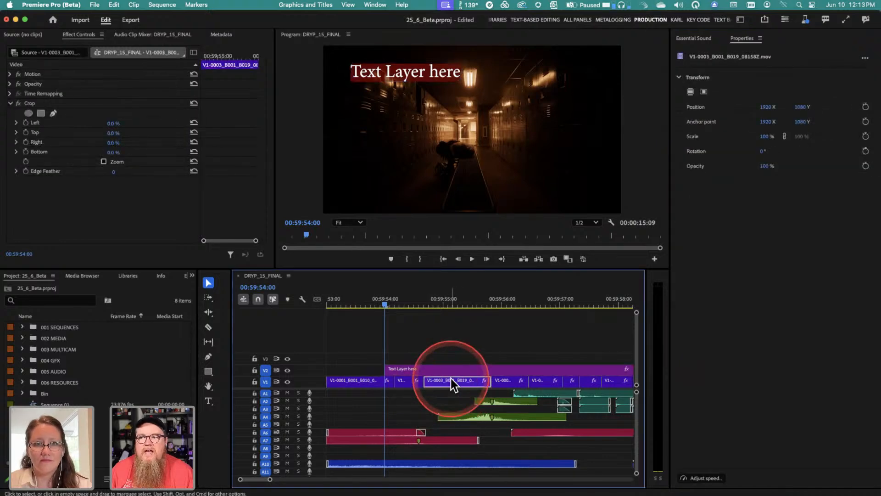
click(469, 418)
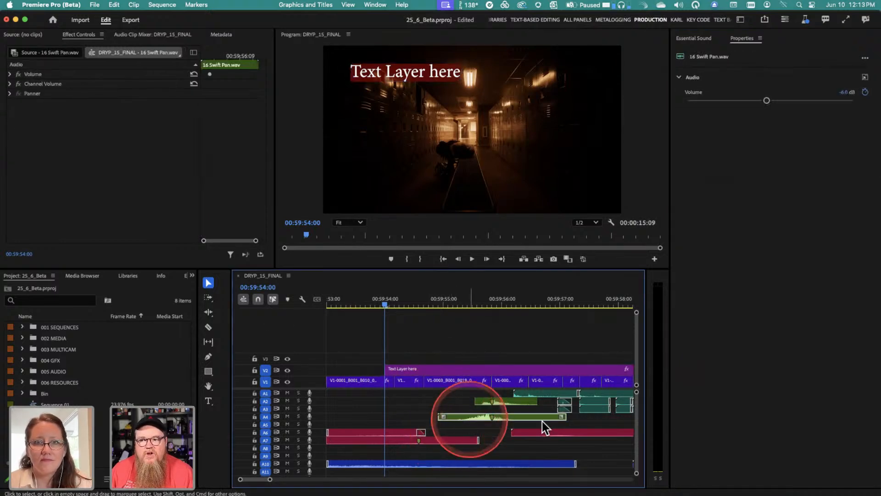
click(565, 408)
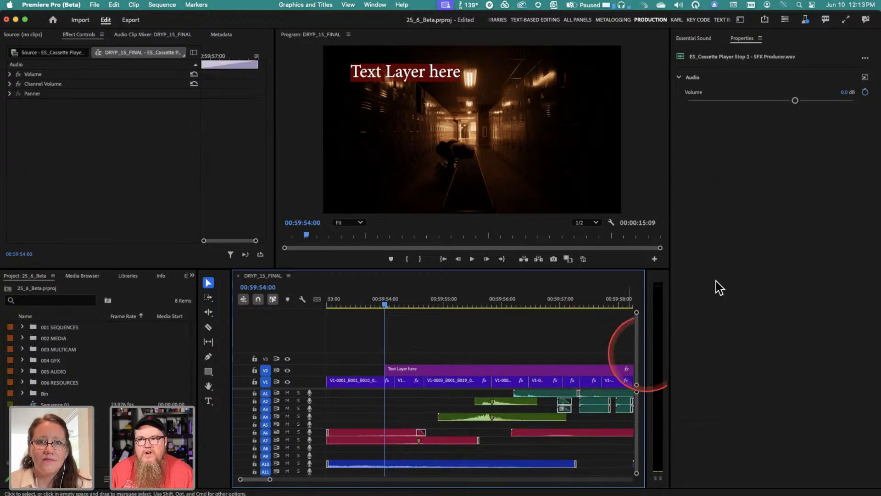
click(503, 381)
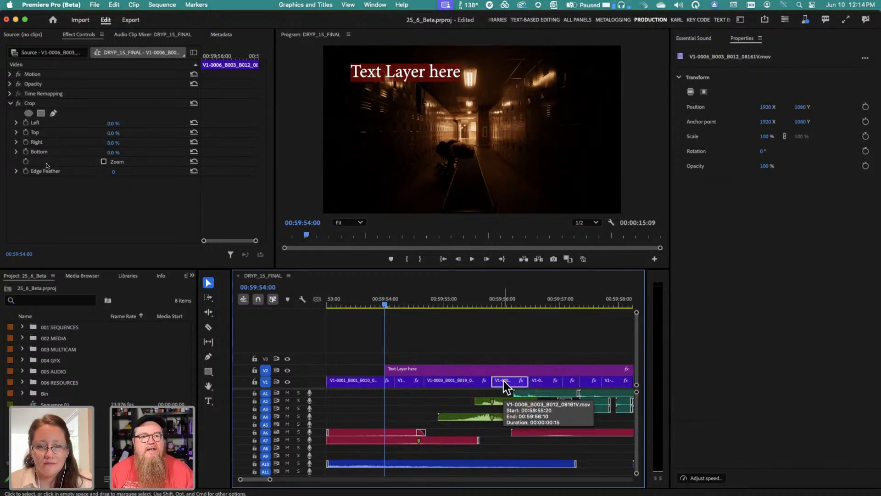
click(412, 423)
click(495, 412)
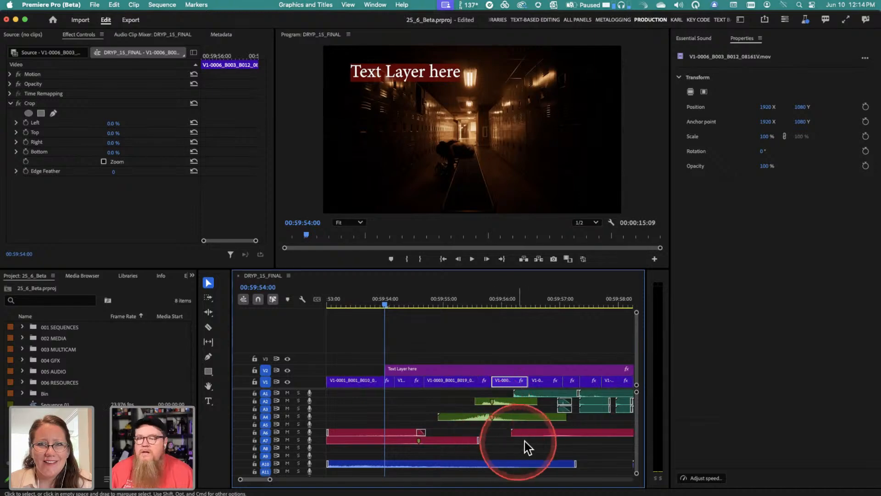
click(533, 310)
click(523, 390)
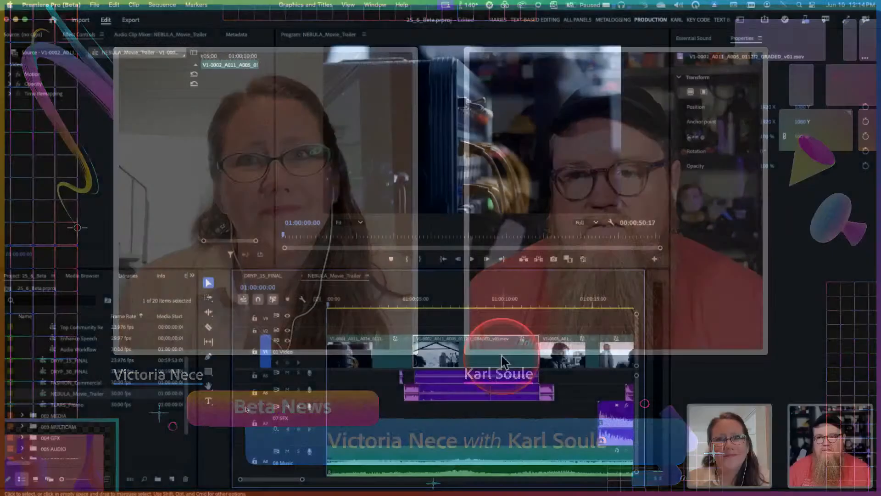
Step: Select the V1-0002 clip in the NEBULA_Movie_Trailer sequence and review the additional actions offered in its Properties panel
click(501, 356)
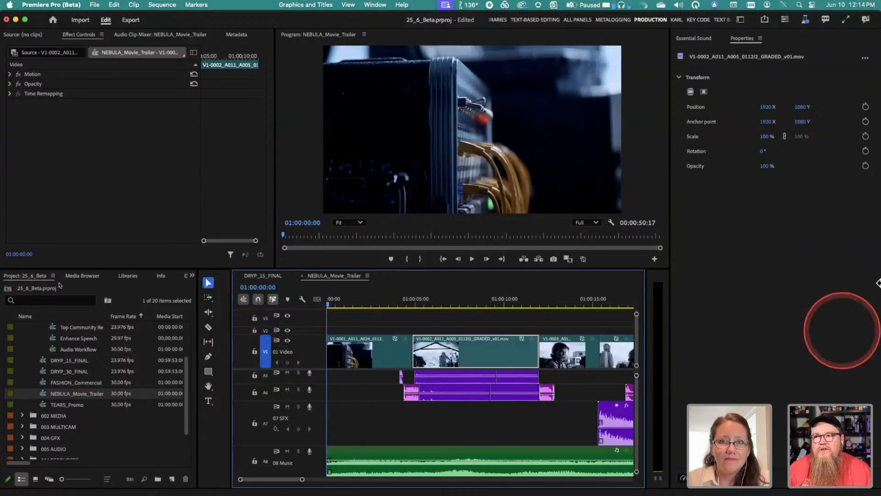
click(865, 58)
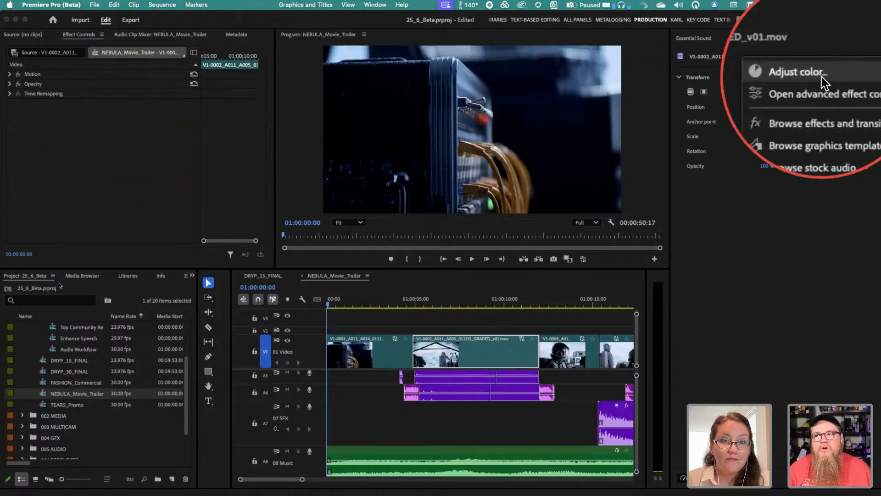
click(727, 264)
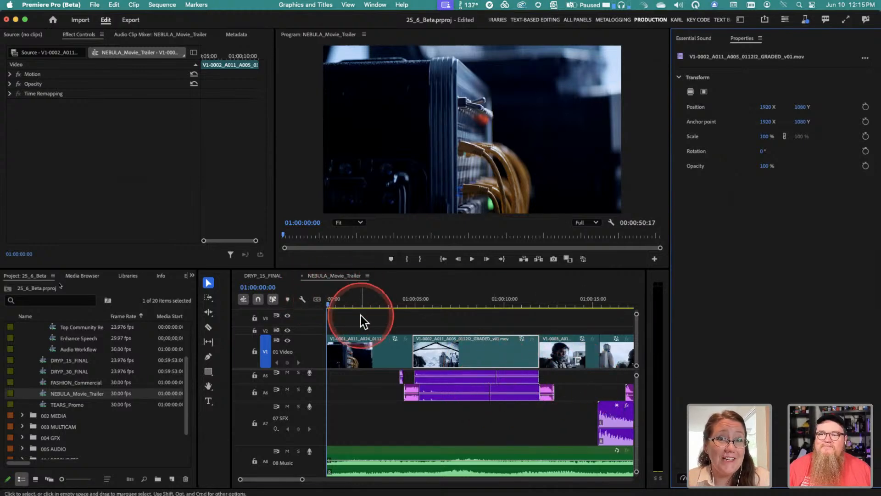
Step: View the shared properties of several selected video and audio clips, and those of the first V1 clip alone
drag(362, 316, 601, 406)
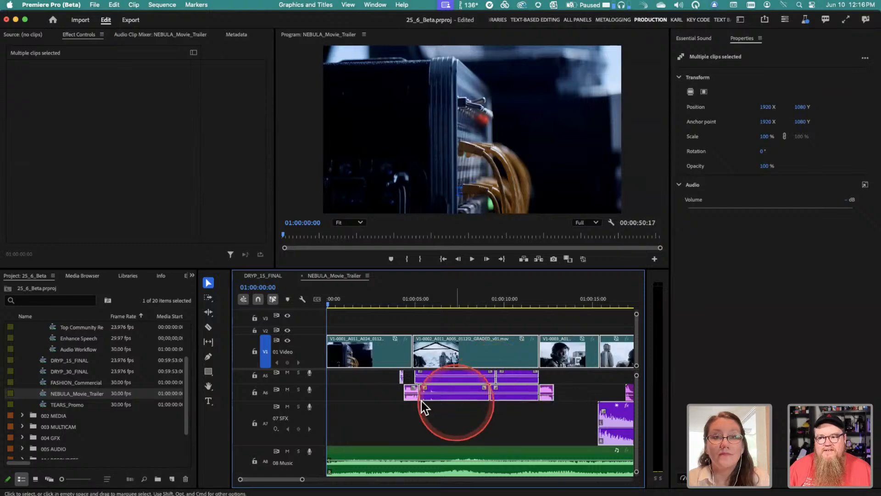
click(369, 378)
click(366, 348)
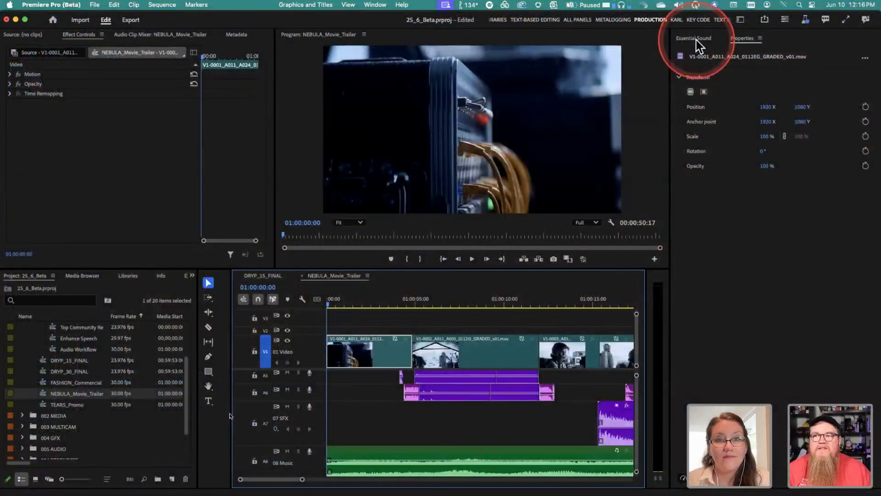
Step: Select all clips tagged as Dialogue in the NEBULA_Movie_Trailer sequence through the Essential Sound panel
click(696, 40)
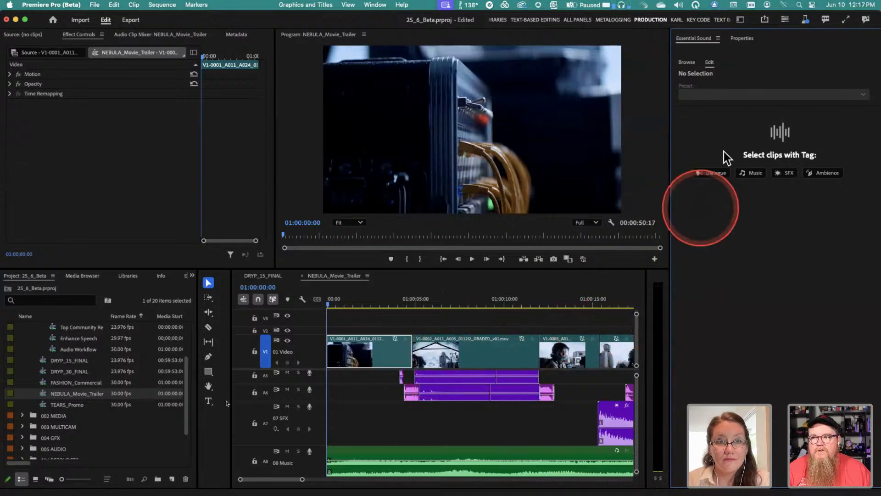
click(713, 172)
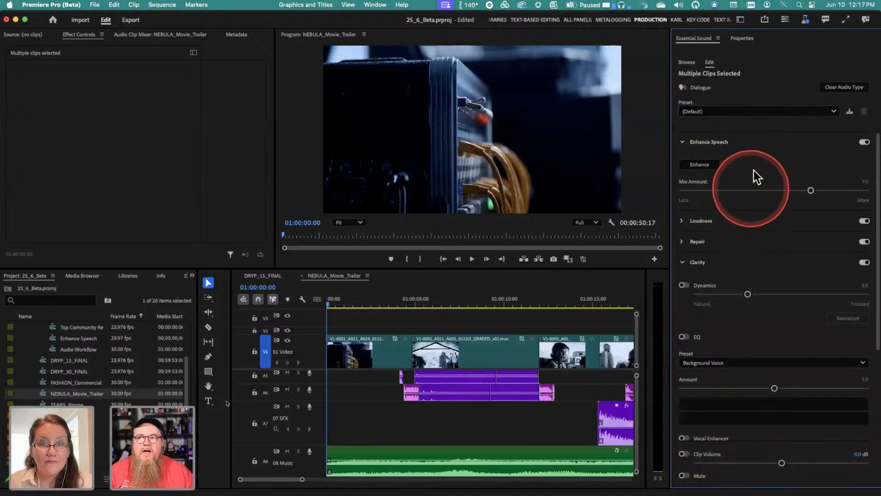
Step: Browse the Adobe Stock sound effects in Essential Sound and filter them to Free
click(687, 62)
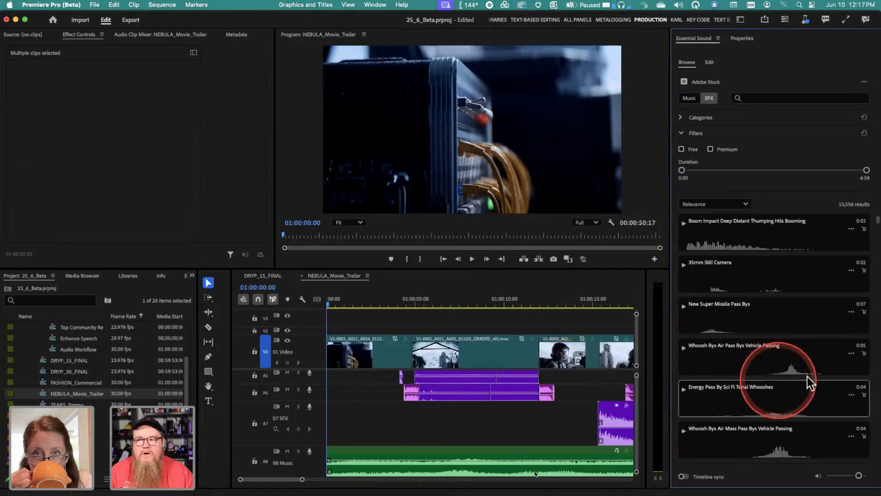
scroll(778, 374, down, 5)
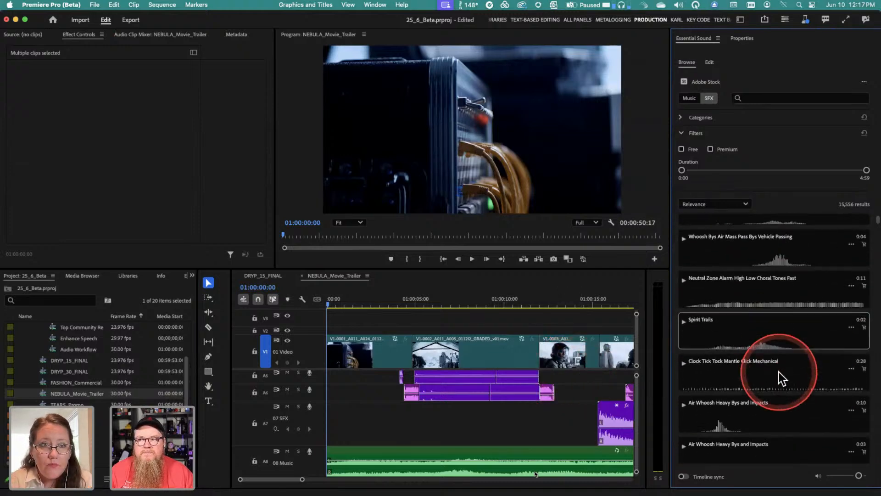
scroll(778, 374, up, 5)
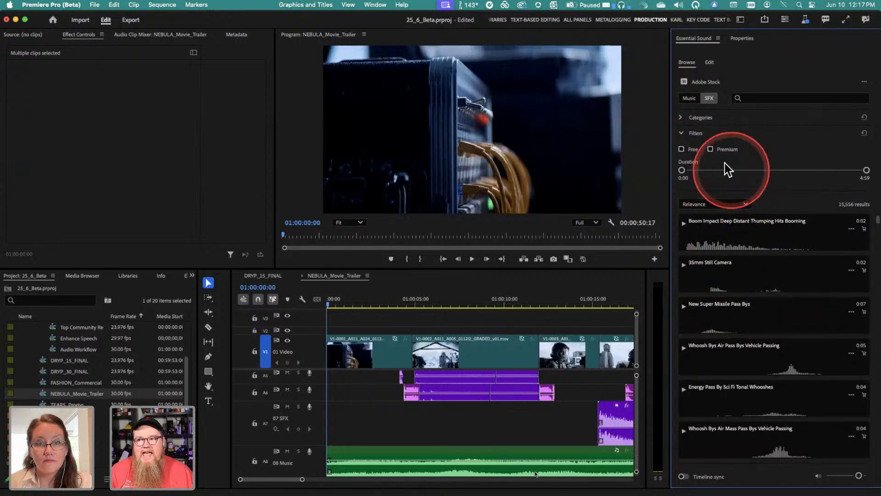
click(681, 149)
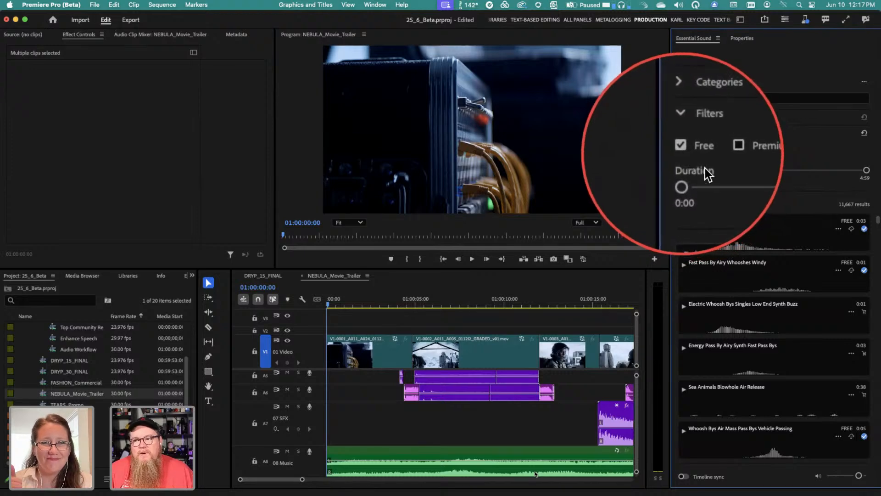
scroll(742, 343, down, 10)
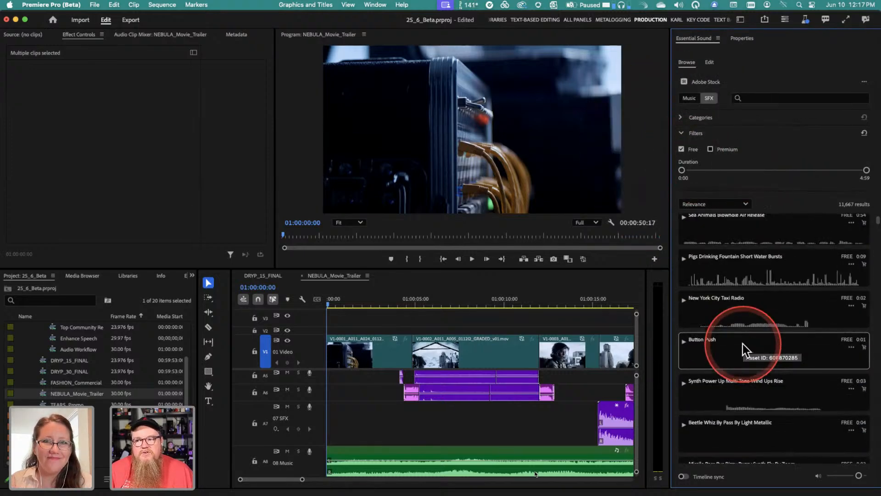
Step: Search the free sound effects for "static" and preview the first Scrolling Graphic Sharp Buzzy Synth Raspy Beeps result
click(768, 98)
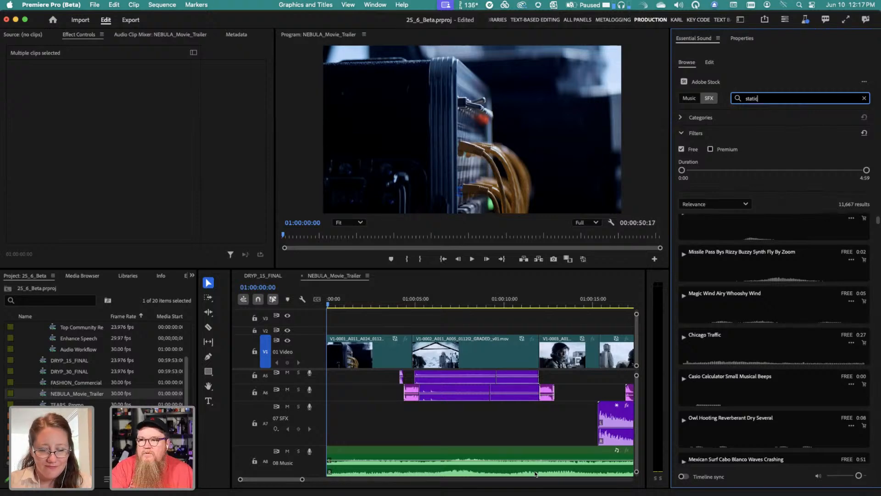
key(Return)
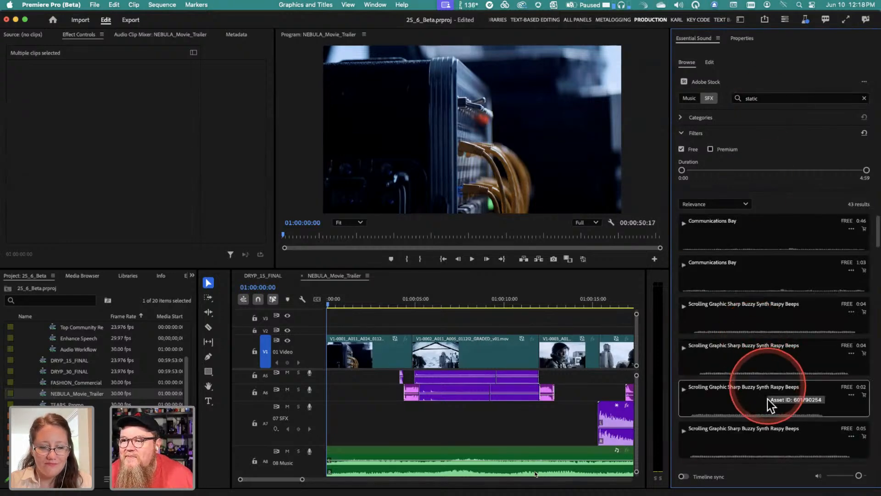
click(684, 307)
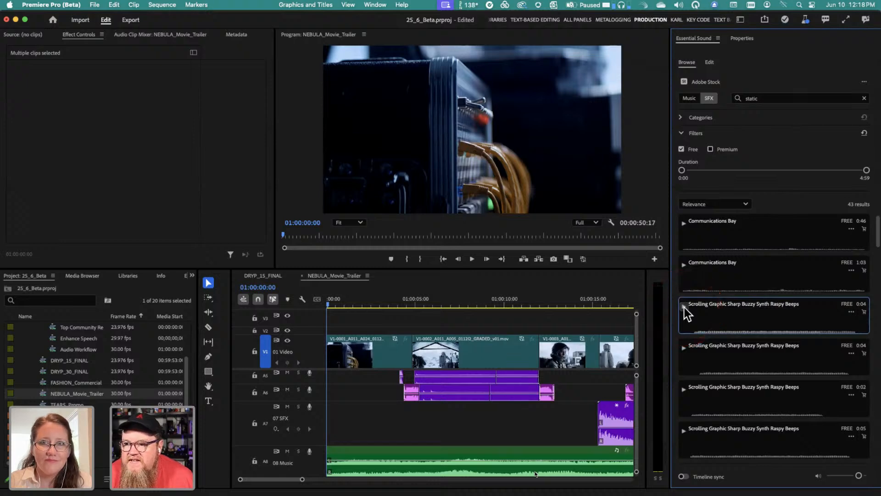
Step: Preview the first Communications Bay sound effect, the 0:46 one, in the free "static" results
click(683, 223)
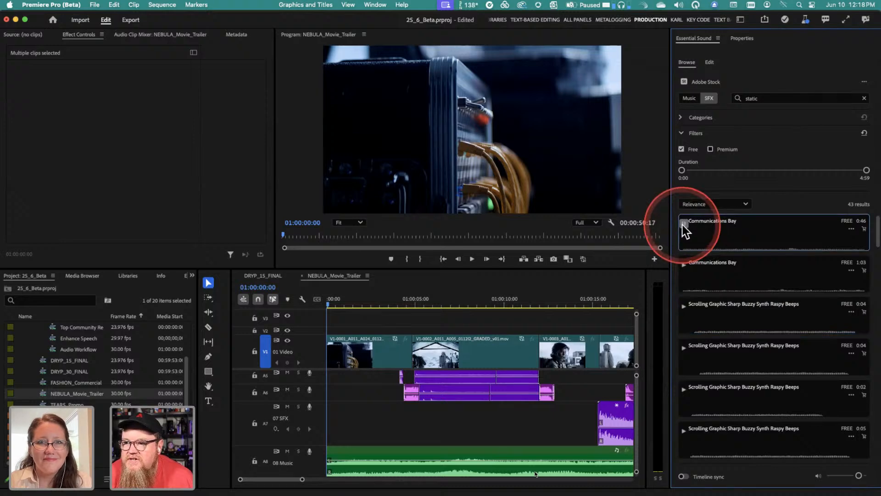
click(683, 225)
click(684, 224)
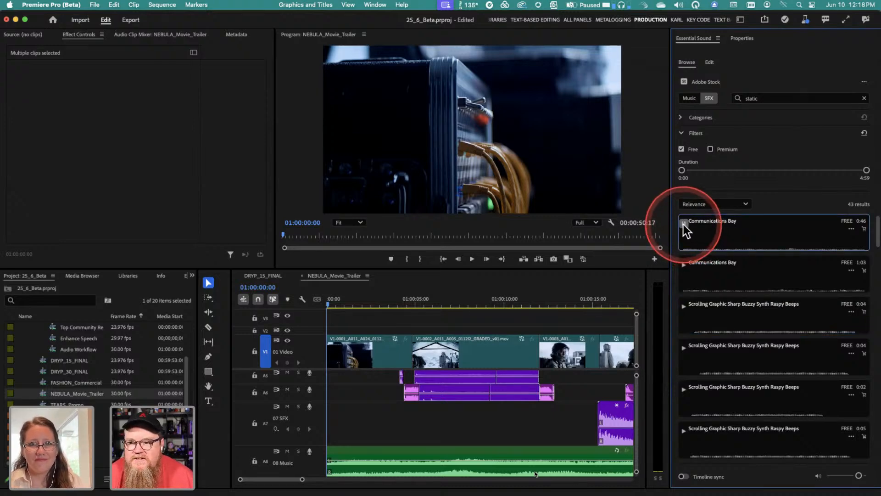
click(741, 257)
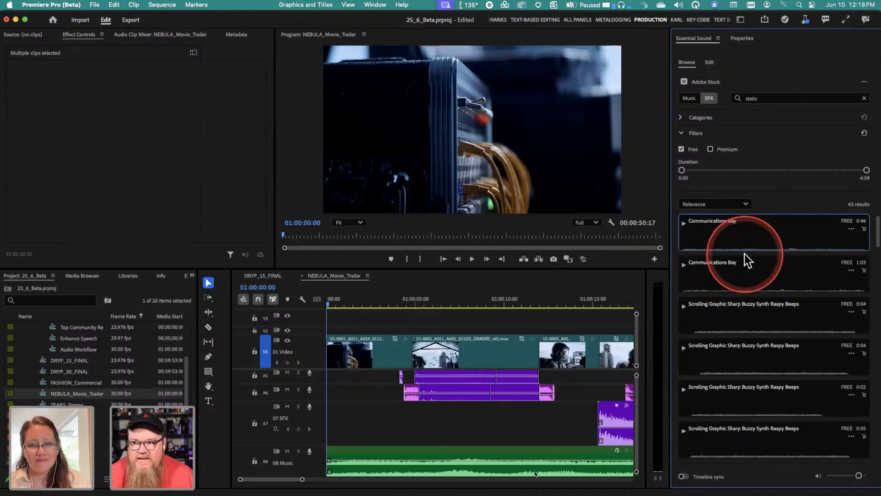
Step: Fit the whole sequence in the timeline, add the 0:46 Communications Bay effect after the last clips on 07 SFX, and play it
drag(744, 254, 467, 377)
key(backslash)
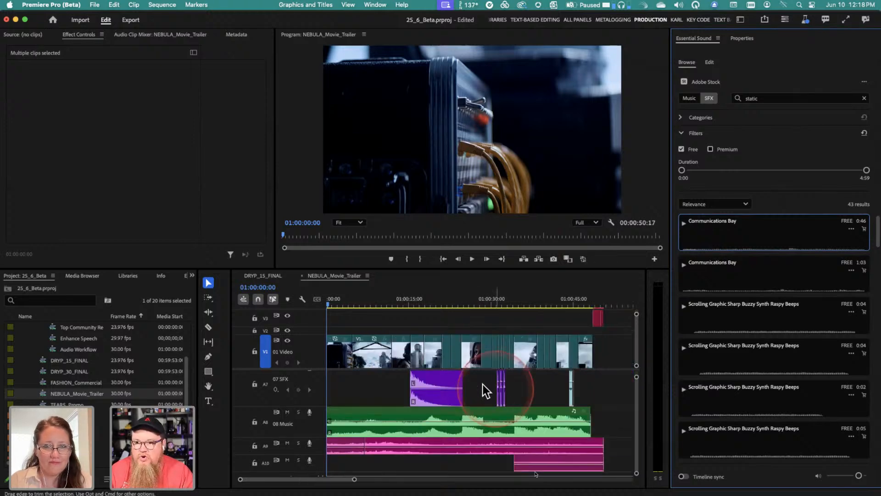
click(729, 239)
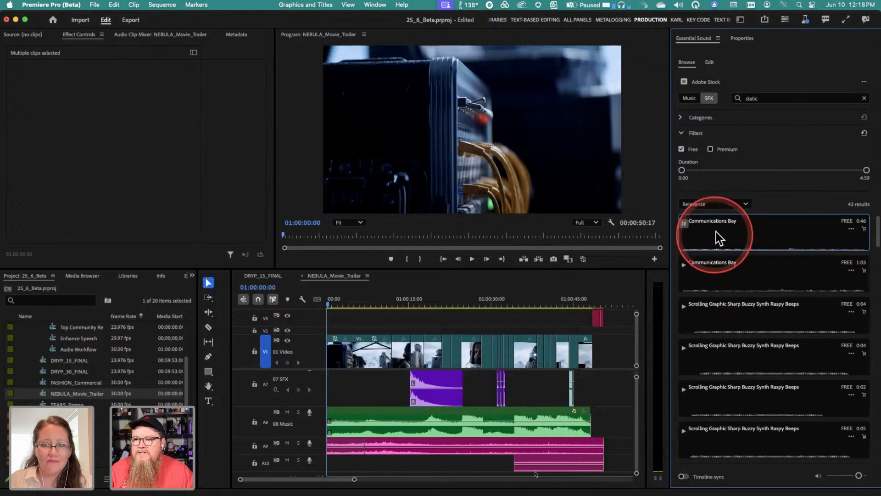
drag(715, 232, 604, 384)
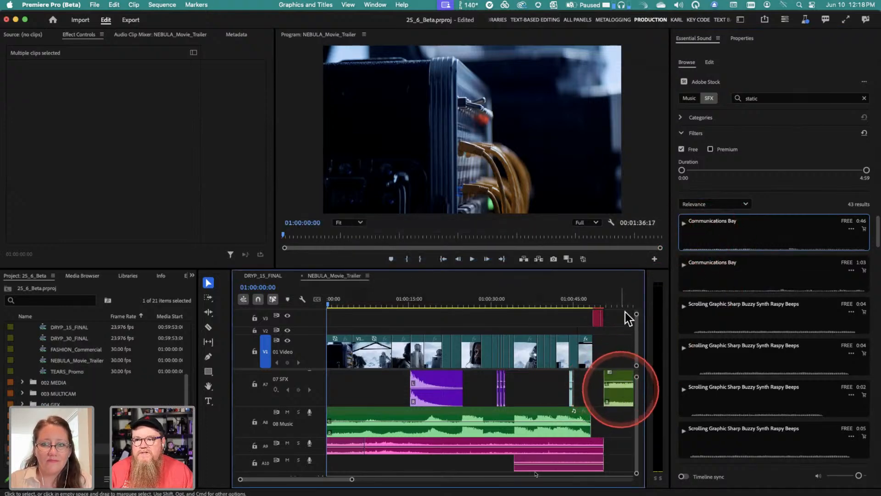
click(621, 294)
key(space)
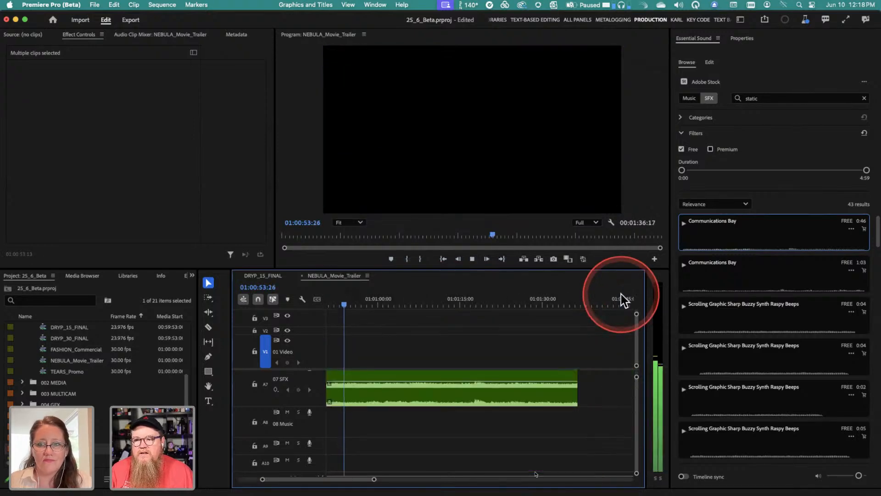
key(space)
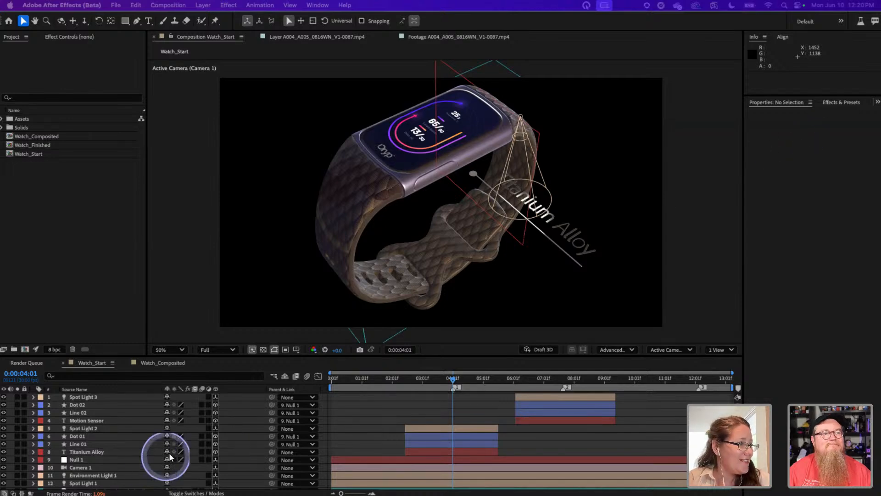
Step: In After Effects, view the properties of the Dot 01, Motion Sensor and Spot Light 2 layers in the Watch_Start composition
scroll(102, 473, down, 1)
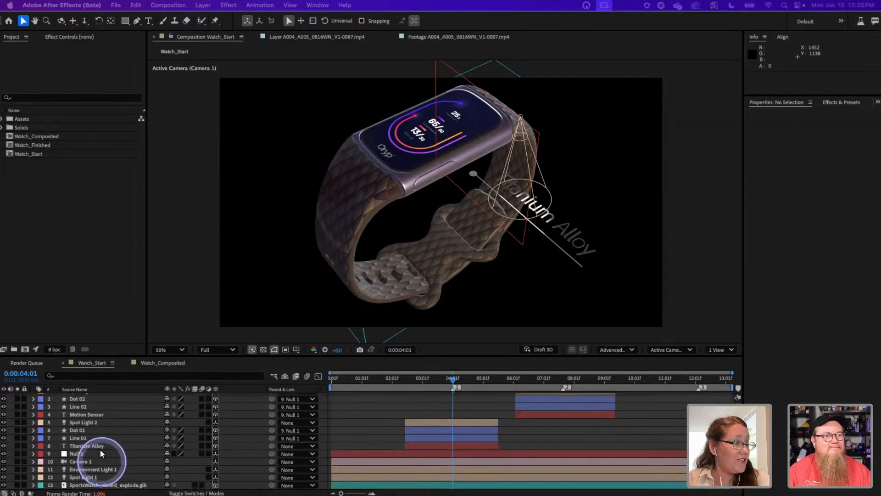
click(73, 423)
click(74, 430)
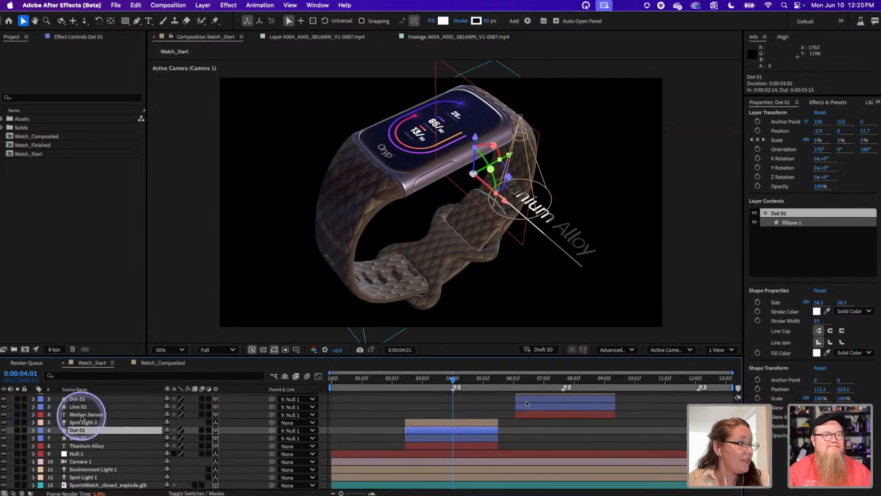
click(83, 414)
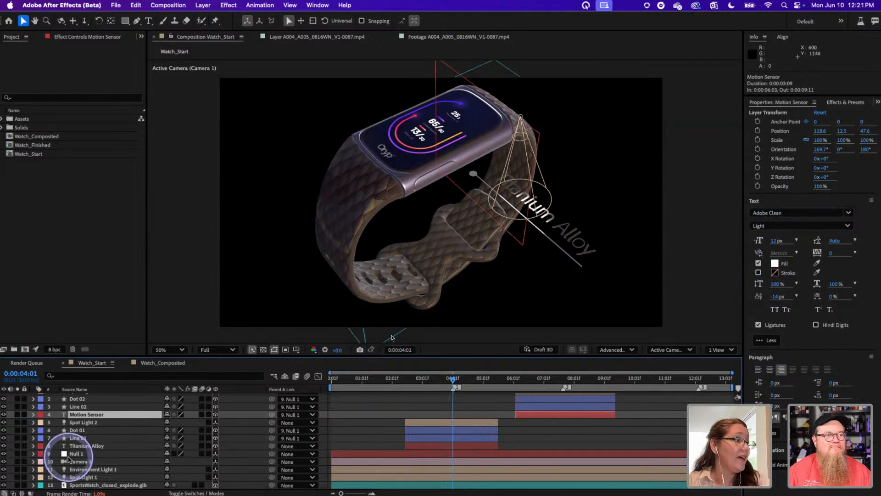
click(87, 422)
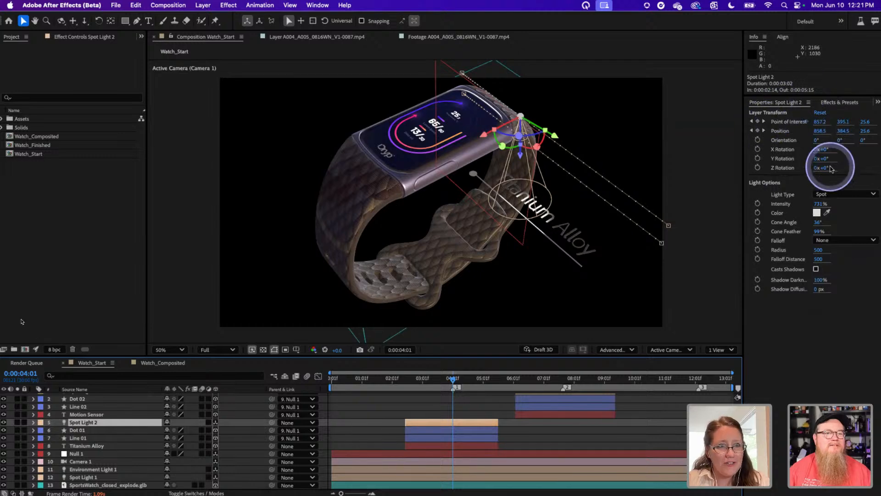
click(830, 271)
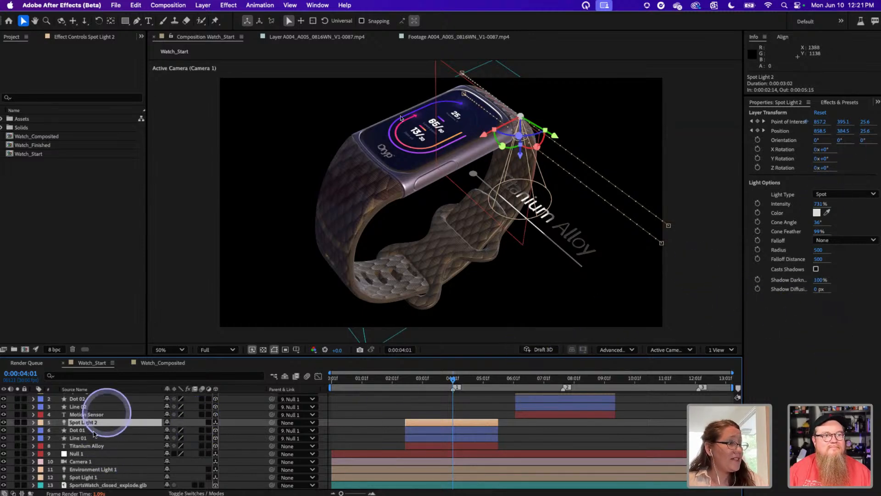
Step: View the Camera 1 layer's properties and its Camera Settings without changing anything
click(82, 461)
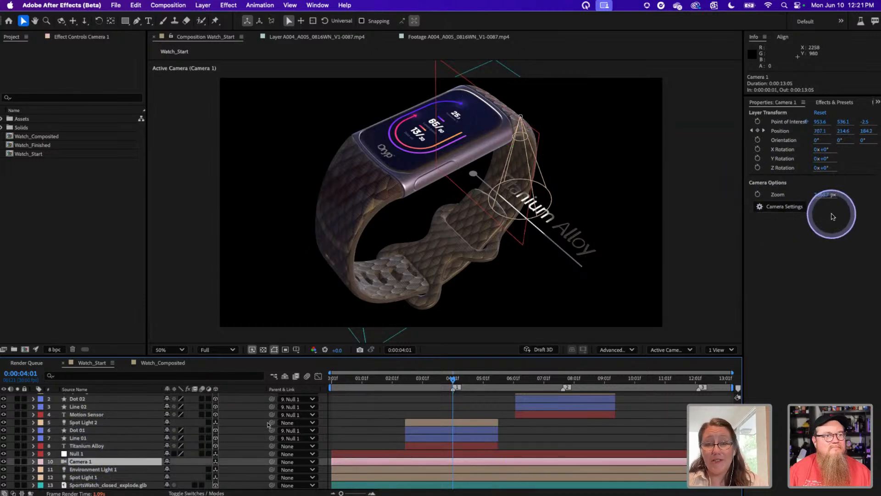
click(781, 207)
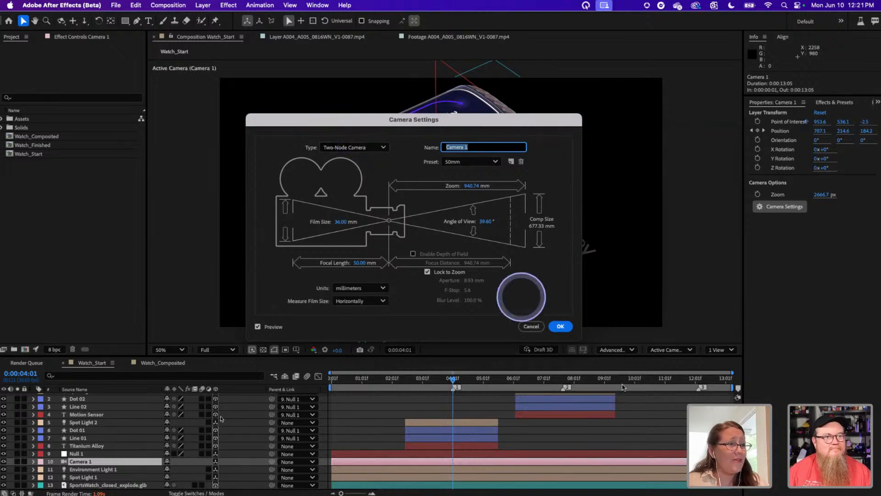
click(531, 326)
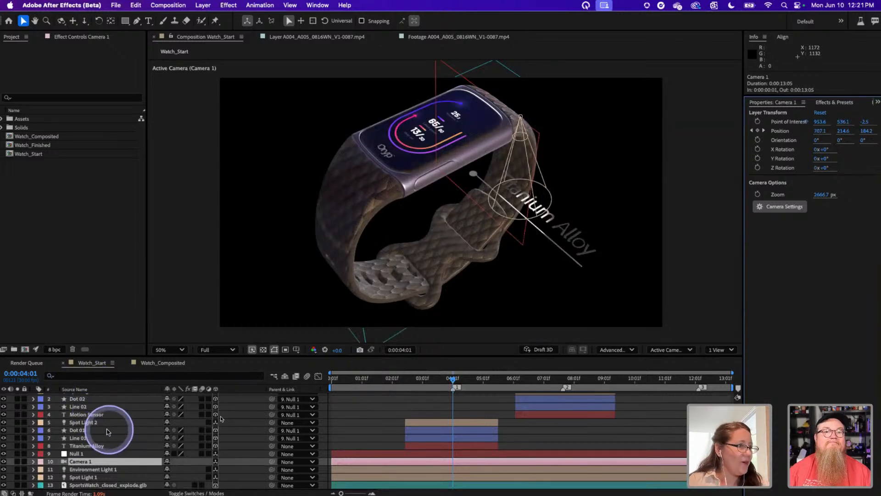
Step: At 0:00:03:04, add interior_atelier_soft_daylight.exr from the Stock assets folder as the bottom layer, beneath the SportsWatch model
drag(418, 382, 426, 399)
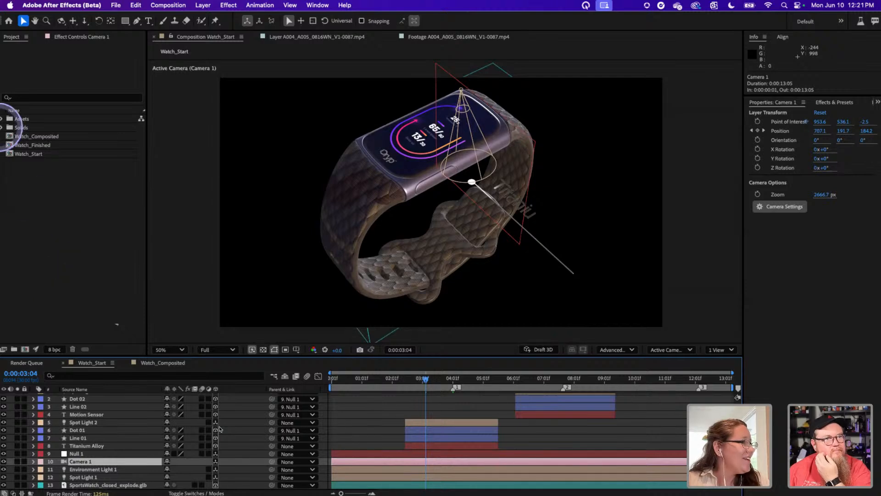
click(3, 118)
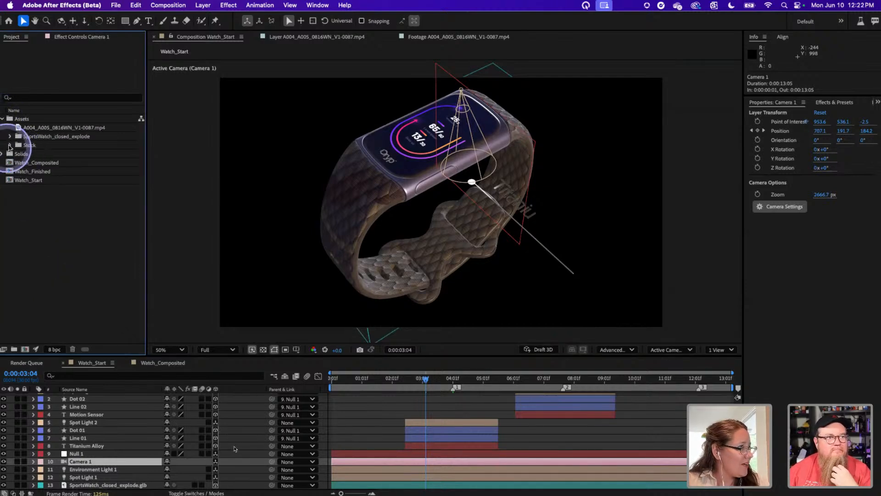
click(10, 145)
click(84, 173)
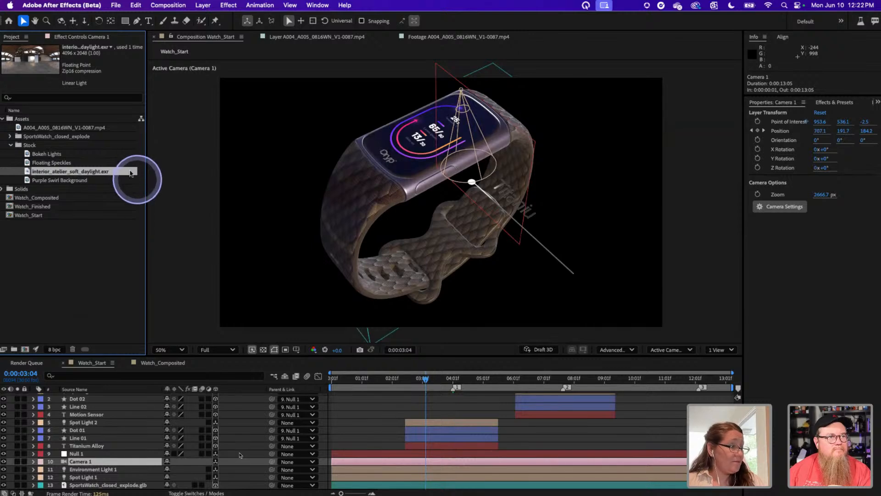
click(117, 468)
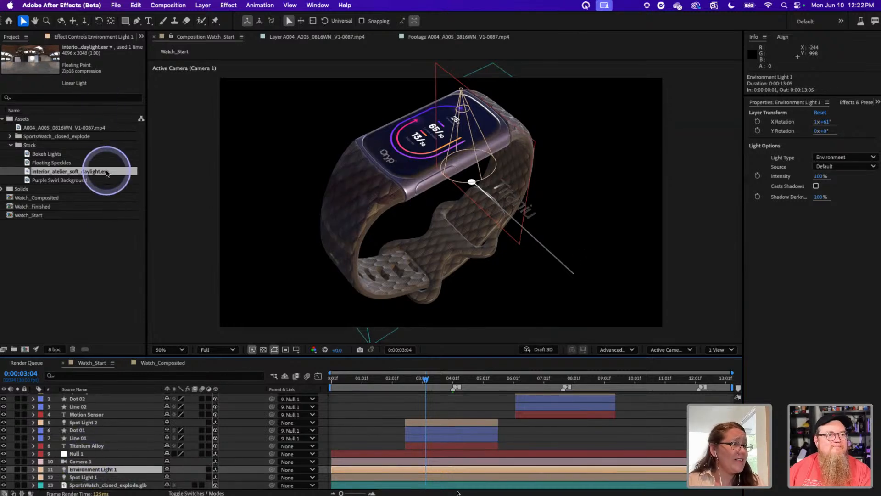
drag(106, 173, 102, 486)
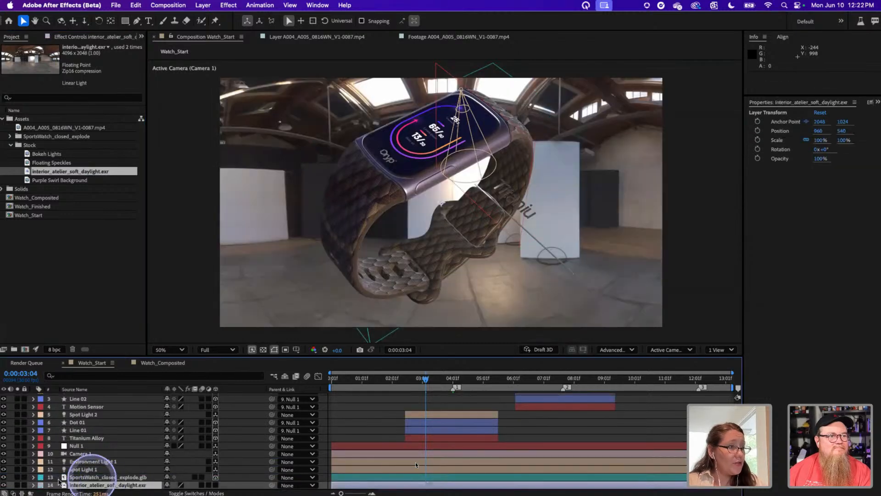
Step: Set the light source of Environment Light 1 to the interior_atelier_soft_daylight.exr layer
click(116, 462)
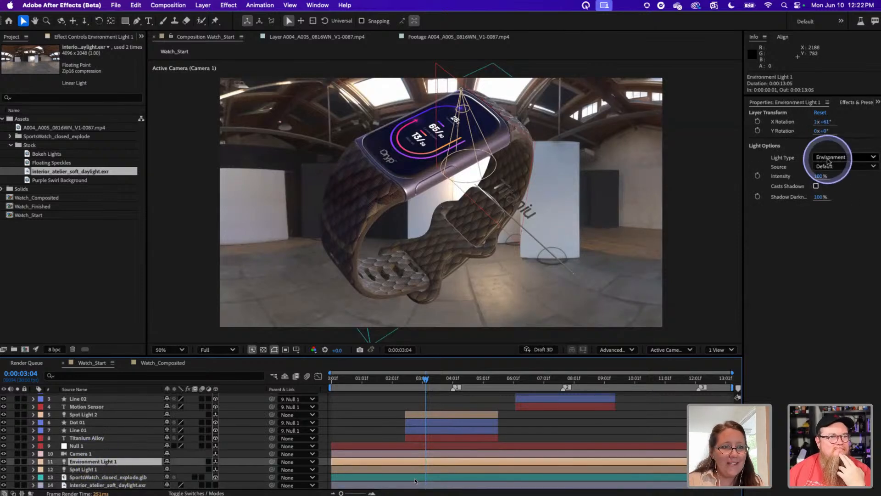
click(33, 461)
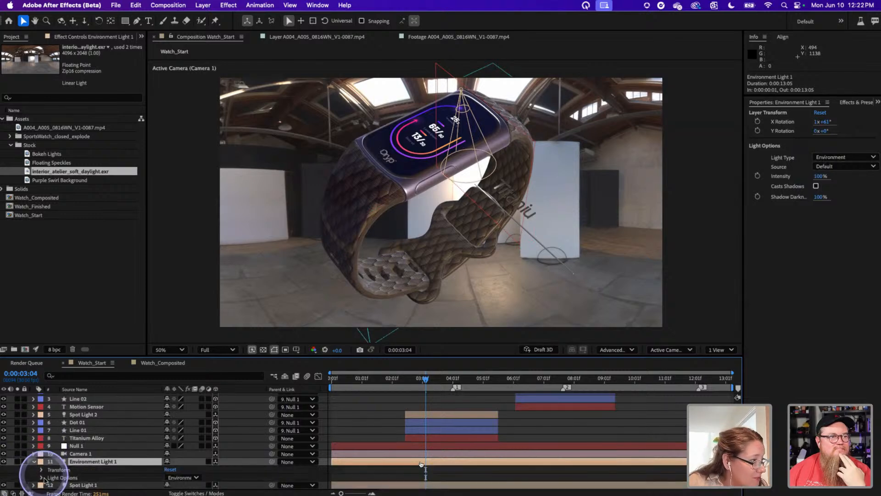
click(41, 478)
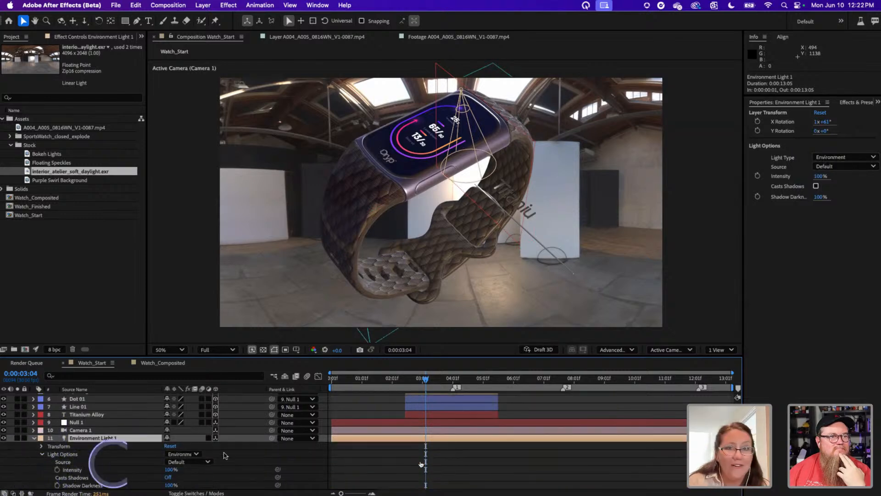
click(833, 167)
click(841, 195)
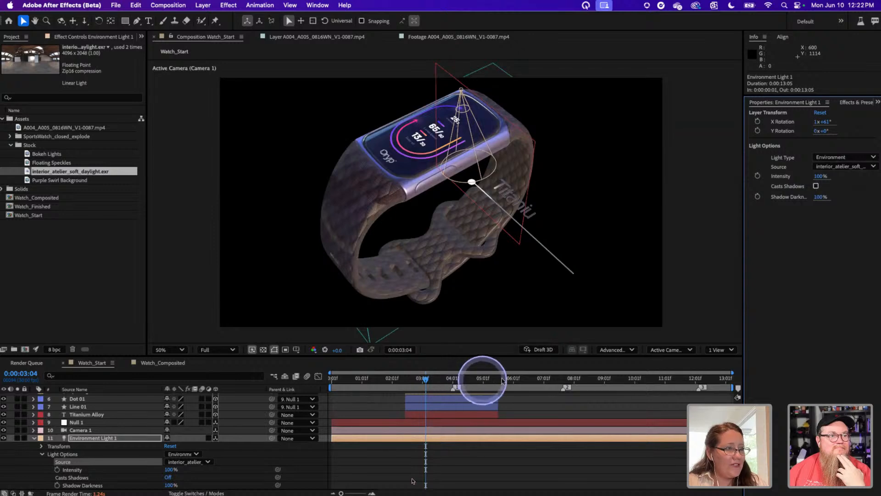
Step: Scrub through Watch_Start to examine how the environment light affects the watch face close-up and the Titanium Alloy section
drag(502, 379, 683, 370)
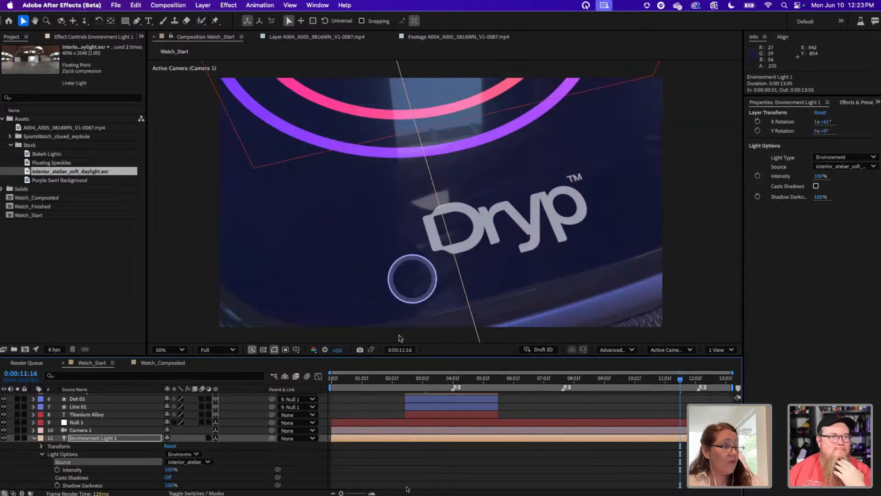
click(33, 439)
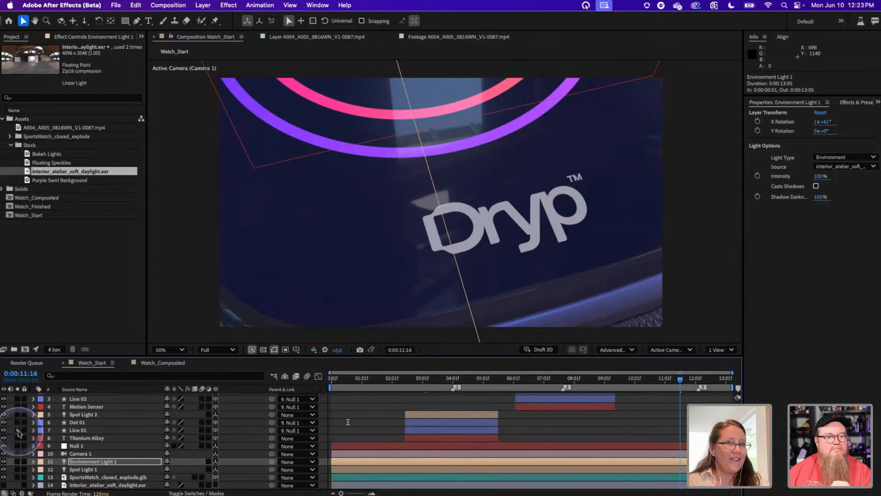
click(105, 461)
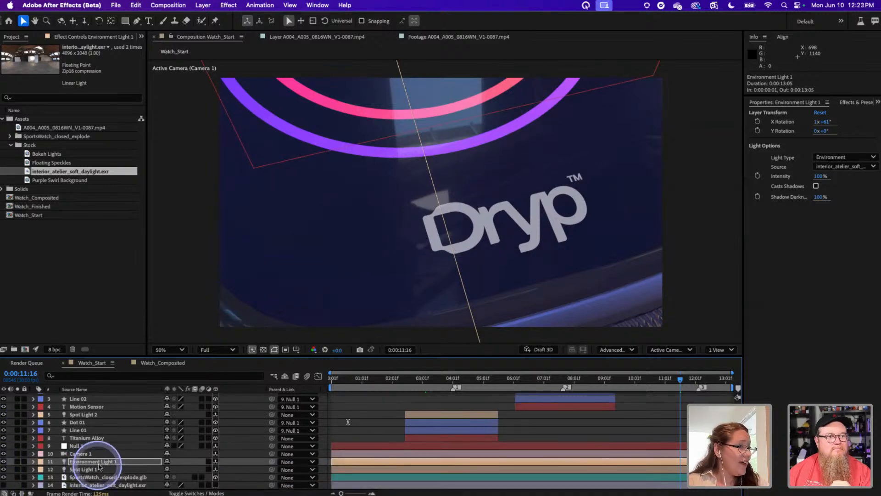
drag(458, 381, 415, 385)
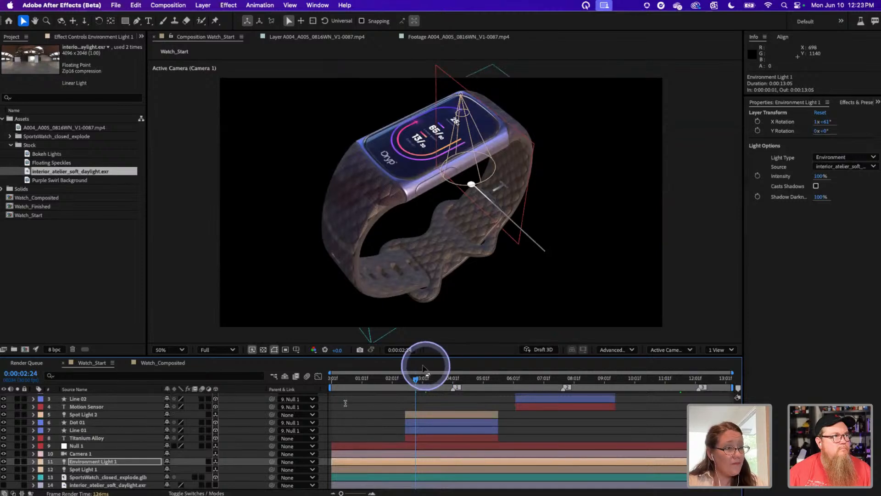
drag(416, 379, 483, 413)
mouse_move(422, 417)
mouse_down()
mouse_move(344, 403)
mouse_move(436, 408)
mouse_move(431, 403)
mouse_up()
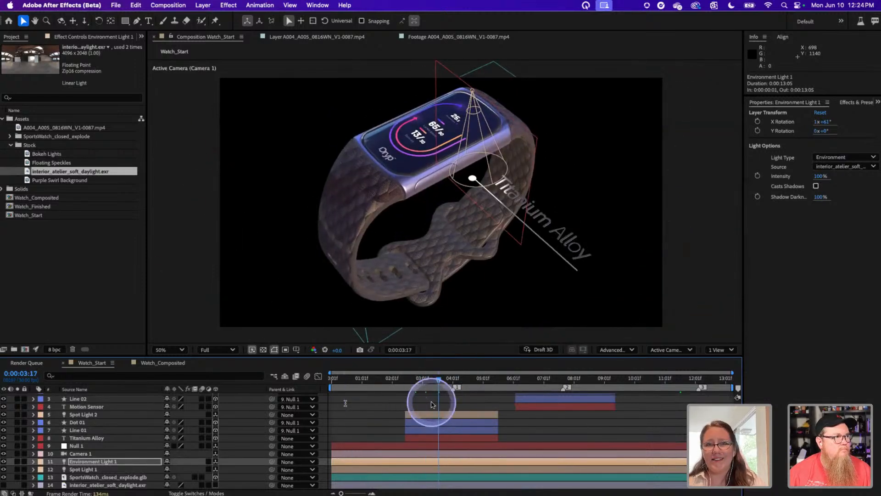
Step: Set the animation of the SportsWatch_closed_explode.glb layer to the embedded (0:00:01:00) animation
click(18, 476)
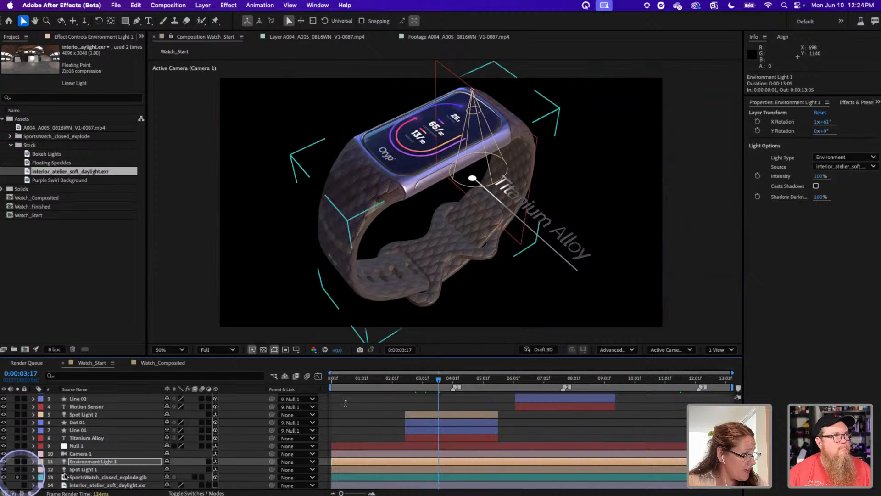
click(104, 477)
click(33, 476)
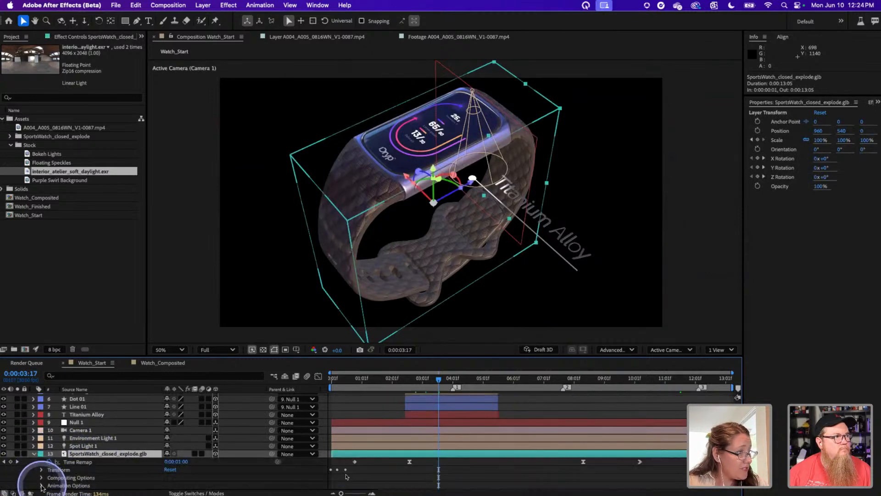
click(42, 486)
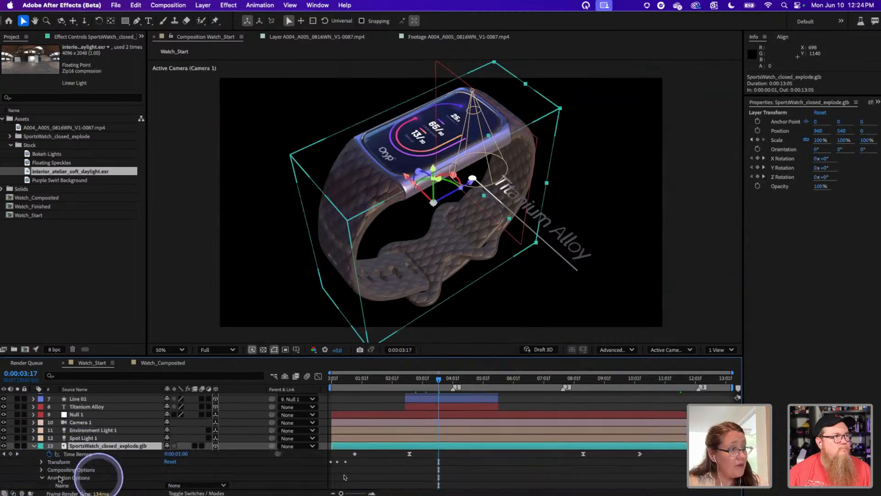
click(214, 485)
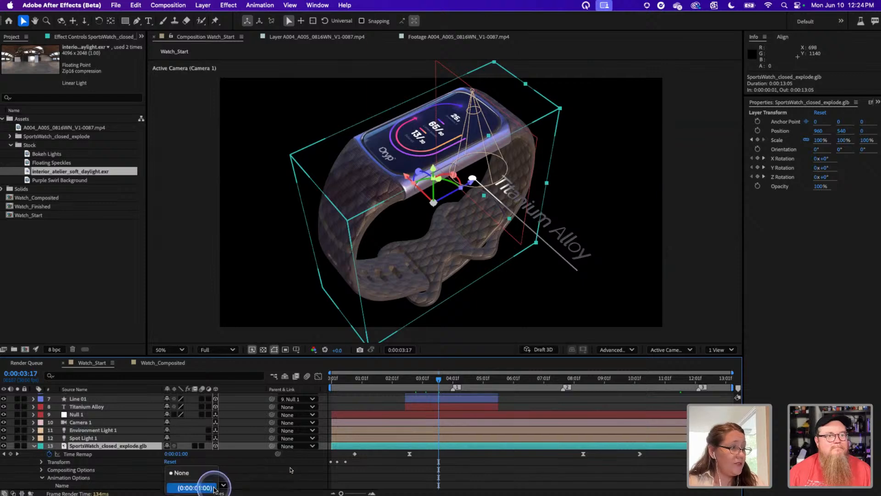
click(181, 488)
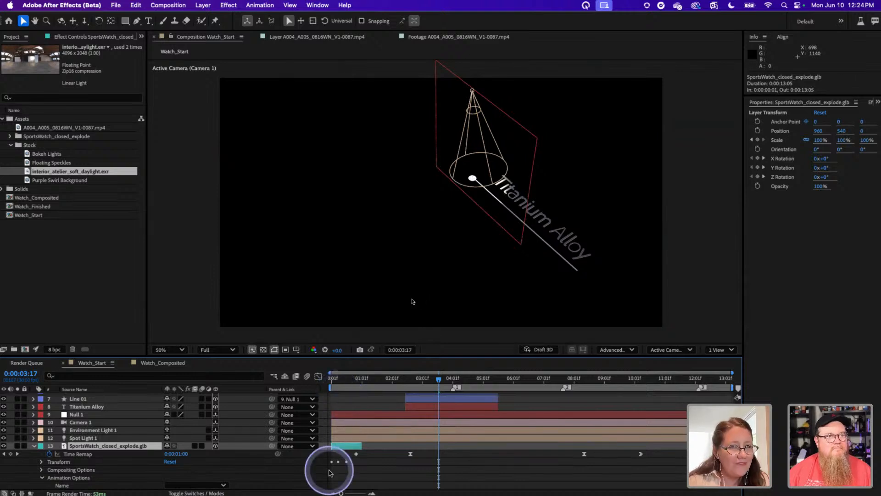
Step: Extend the SportsWatch_closed_explode.glb layer to the end of Watch_Start and scrub through the time-remapped exploding animation
drag(362, 445, 732, 445)
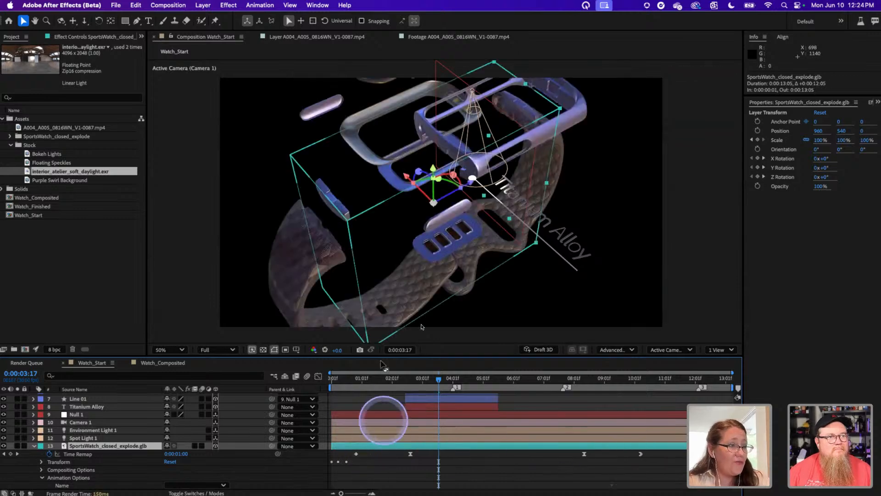
drag(377, 374, 665, 404)
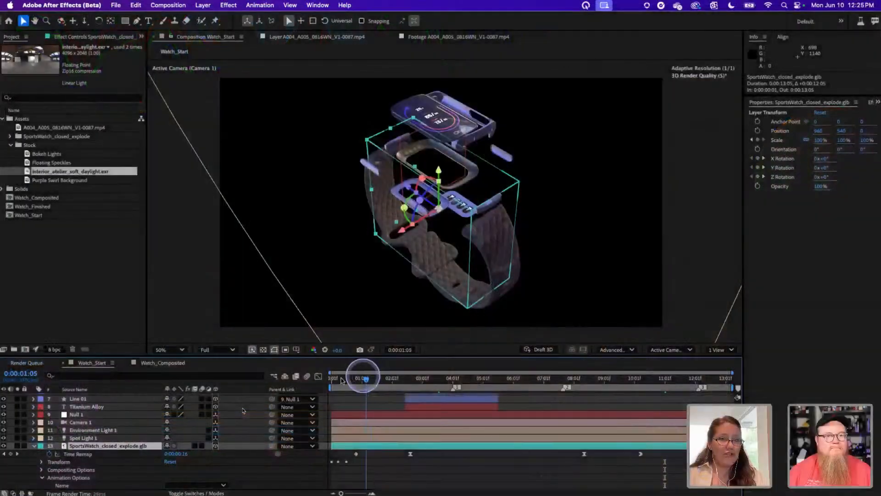
drag(340, 380, 342, 380)
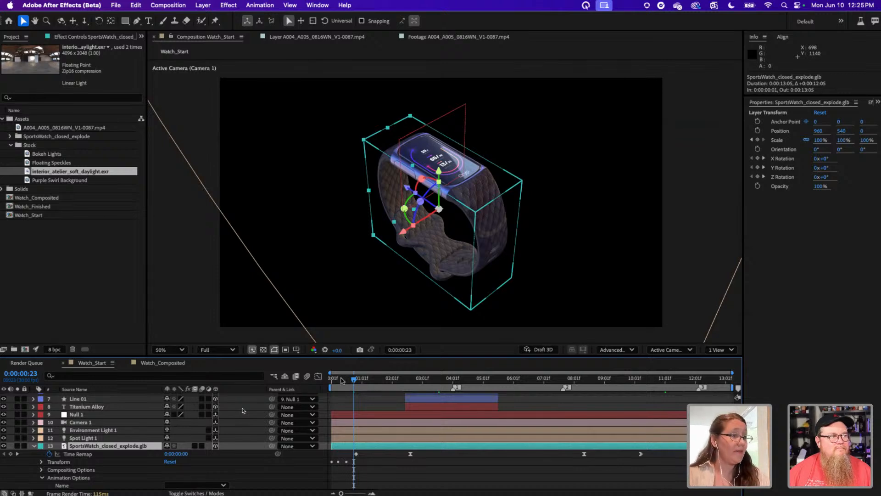
drag(341, 380, 394, 371)
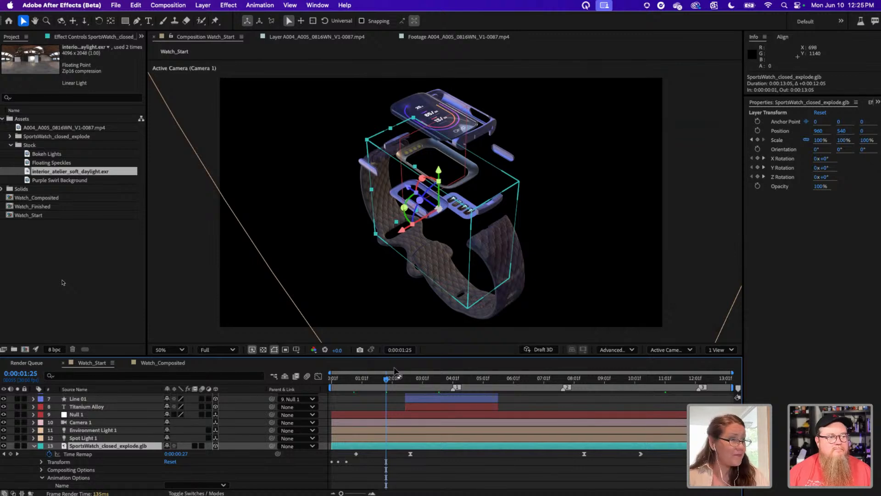
drag(395, 370, 474, 379)
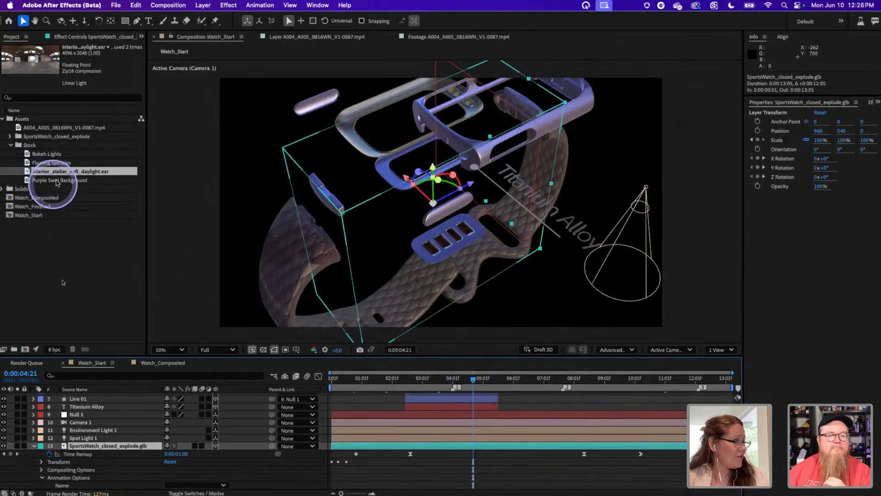
Step: Add Purple Swirl Background as the bottom layer of Watch_Start and apply Color Balance (HLS) with hue 32°, lightness -12 and saturation -28
drag(57, 181, 66, 474)
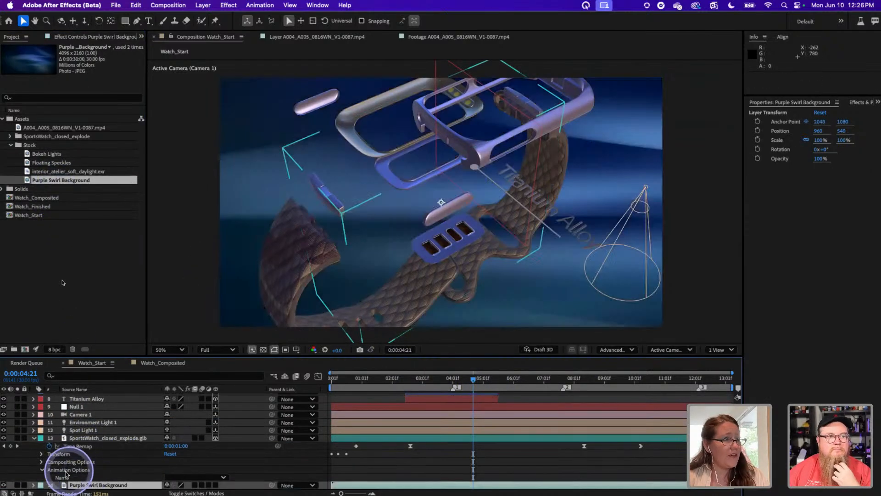
click(228, 5)
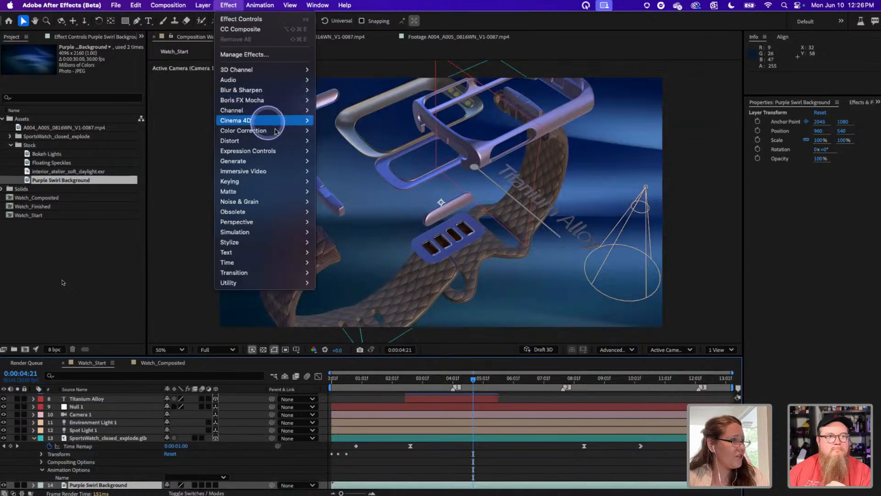
mouse_move(275, 132)
click(362, 230)
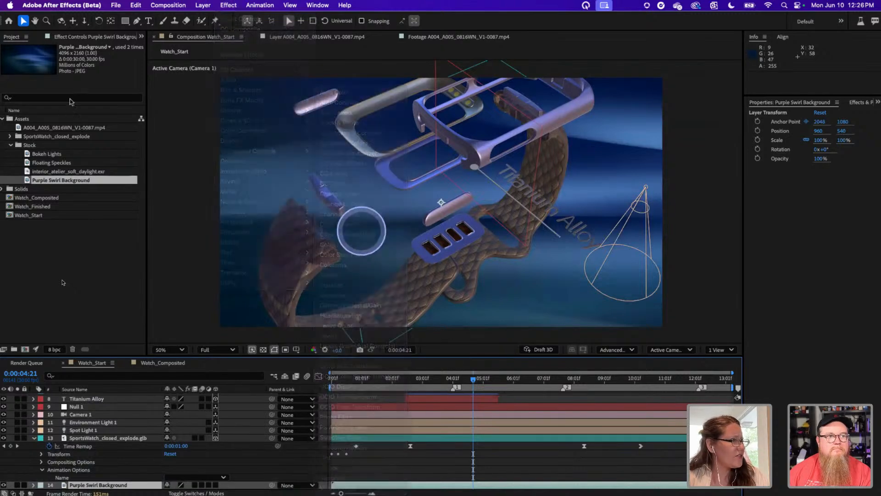
drag(87, 67, 73, 100)
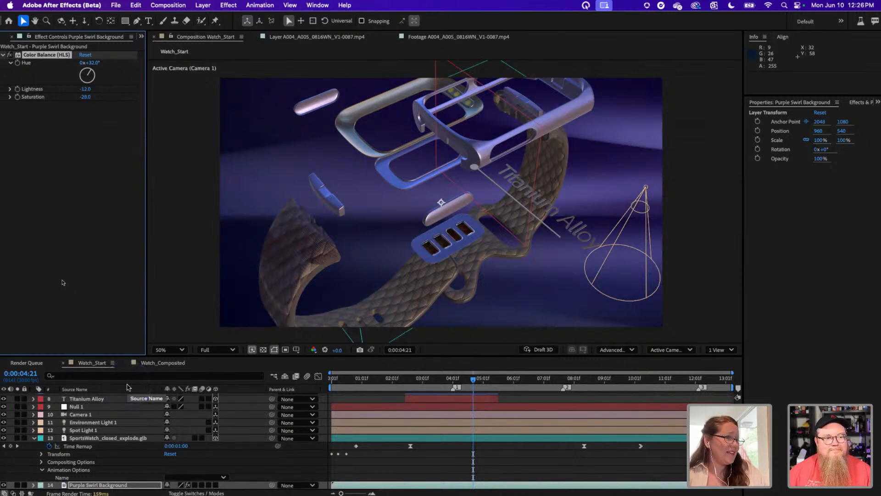
Step: In Watch_Composited, inspect the Watch_Start and Floating Speckles layers and scrub through the Motion Sensor callout
click(163, 362)
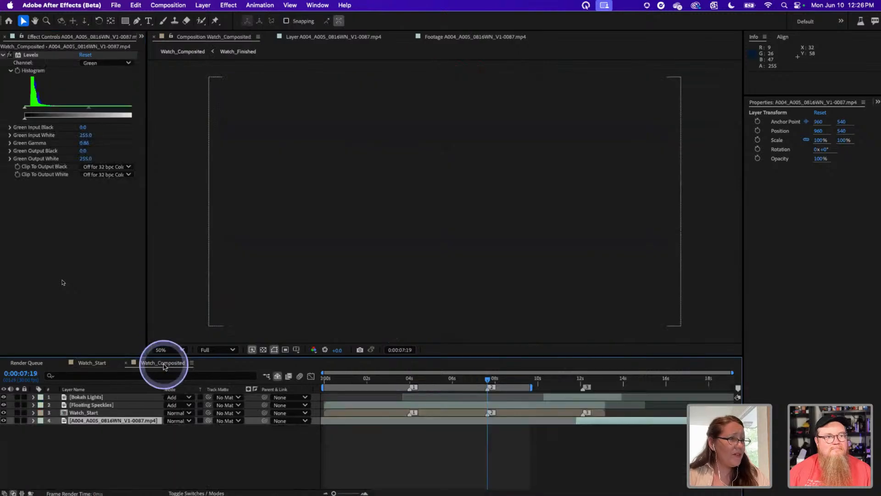
click(80, 411)
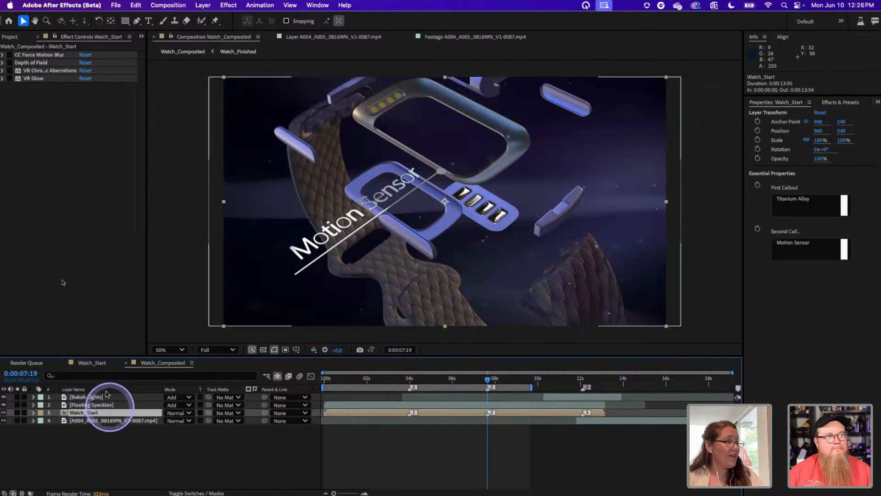
click(112, 404)
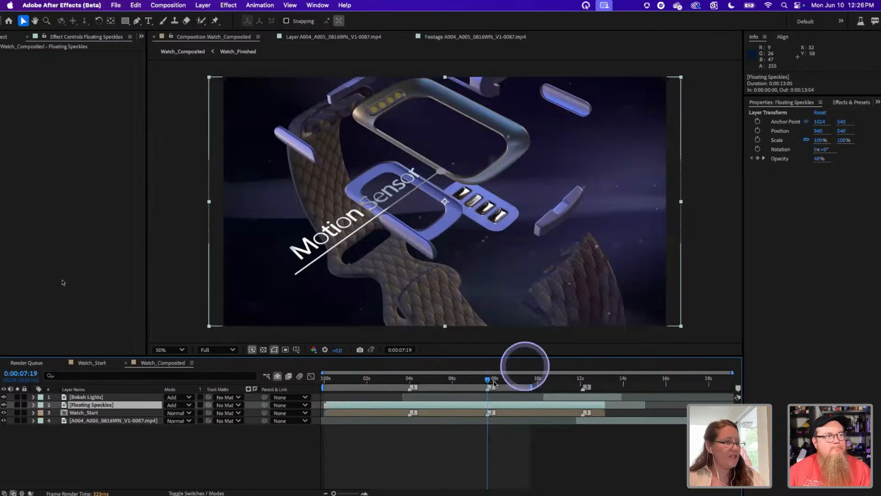
click(508, 379)
drag(519, 380, 465, 384)
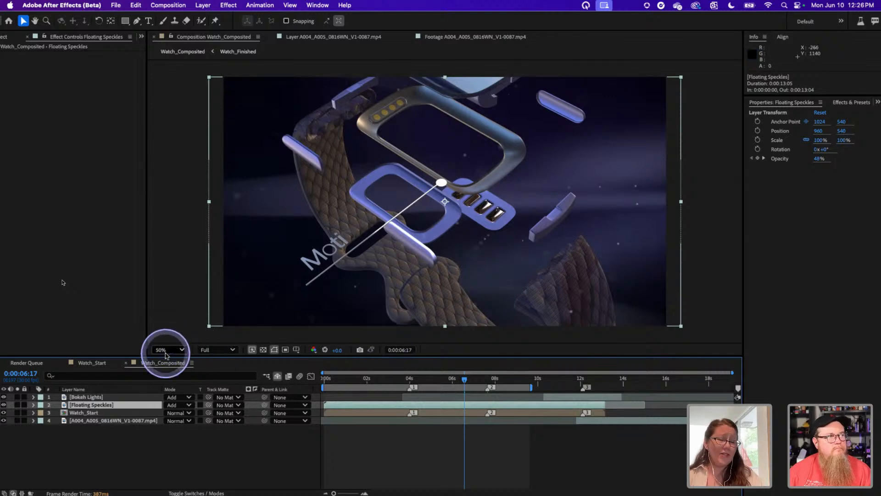
Step: Apply 3D Channel Extract to the Watch_Start layer in Watch_Composited, with Black Point 600 and White Point 100
click(121, 414)
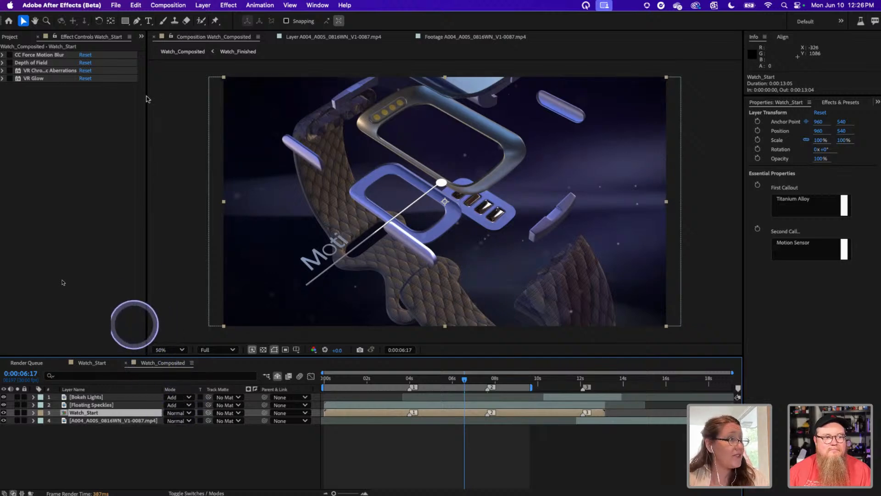
click(84, 319)
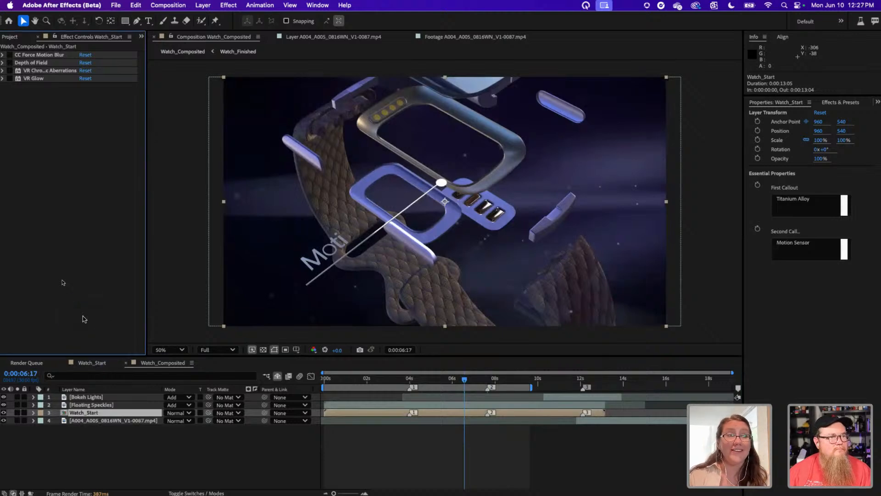
click(229, 5)
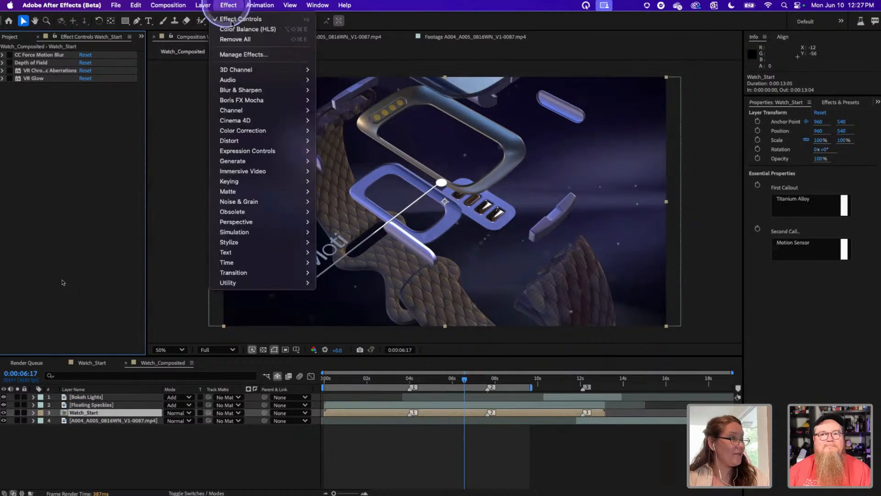
mouse_move(294, 70)
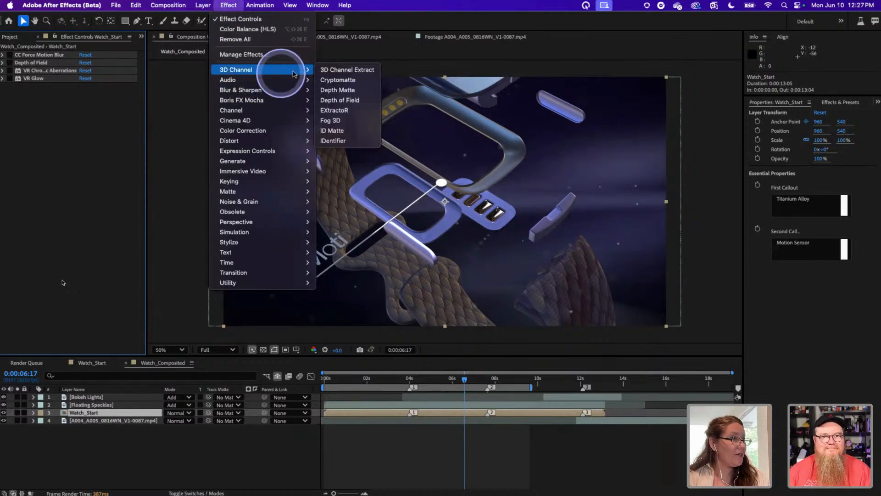
click(337, 69)
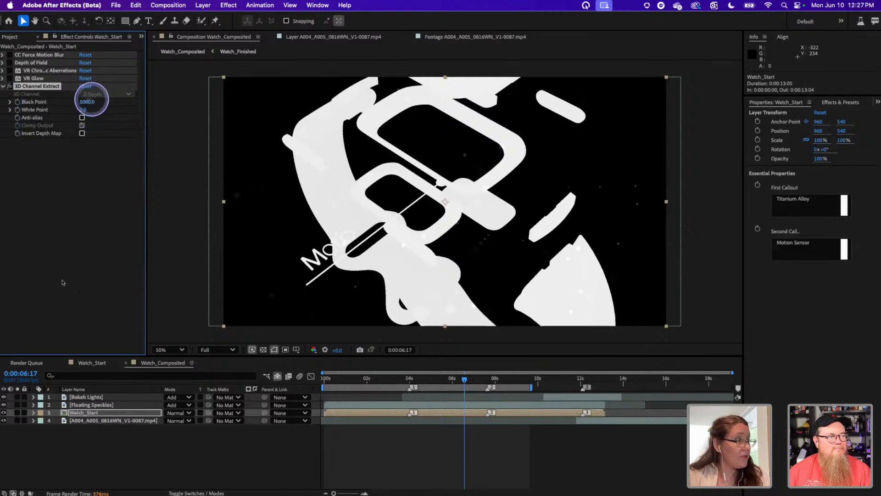
drag(87, 101, 73, 101)
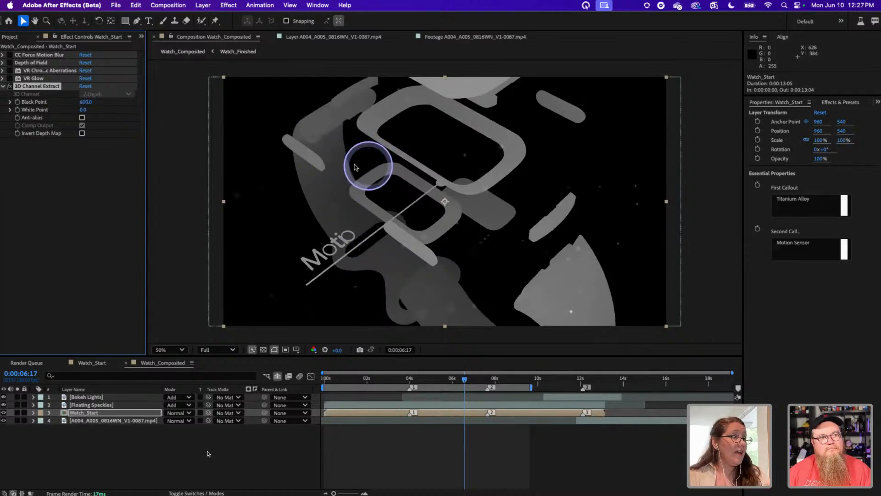
drag(86, 110, 82, 115)
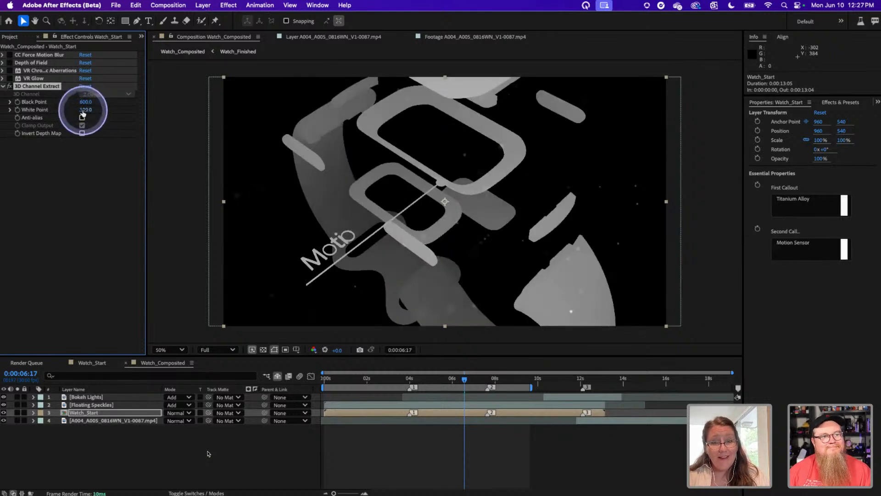
click(58, 177)
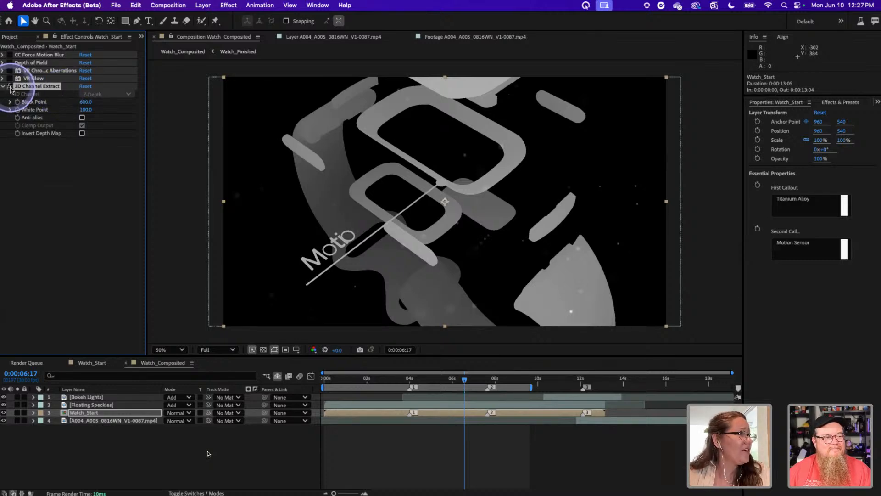
Step: Turn off 3D Channel Extract, enable Depth of Field on Watch_Start and set its Focal Plane Thickness to 110
click(10, 87)
click(10, 63)
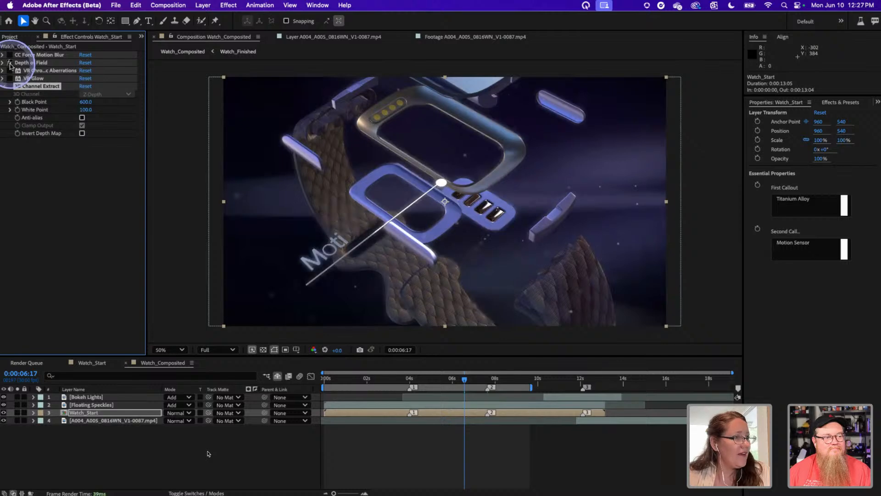
click(3, 63)
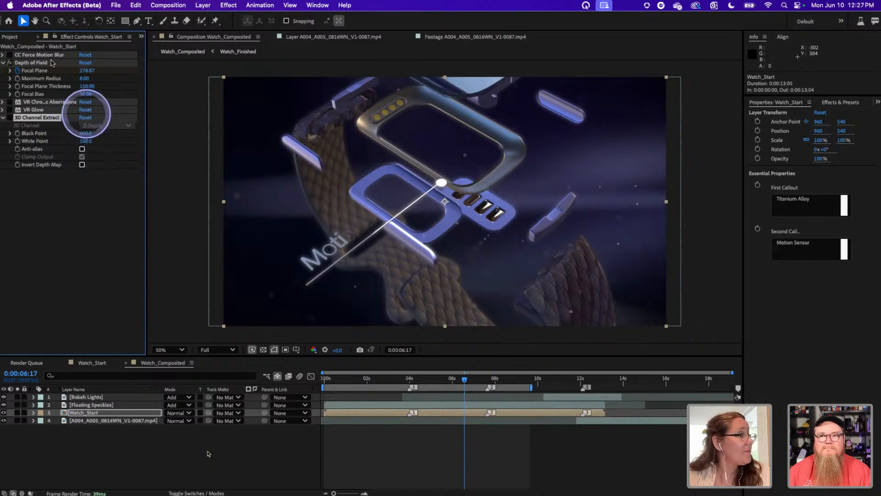
click(37, 63)
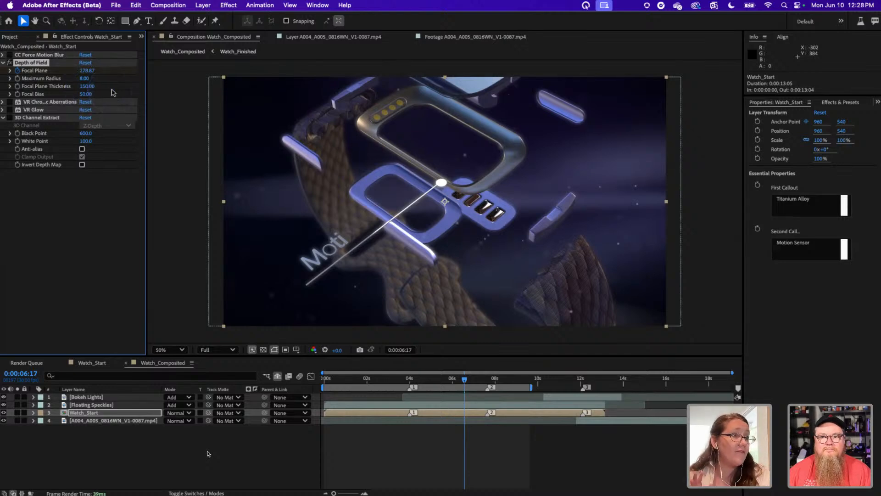
drag(88, 86, 86, 86)
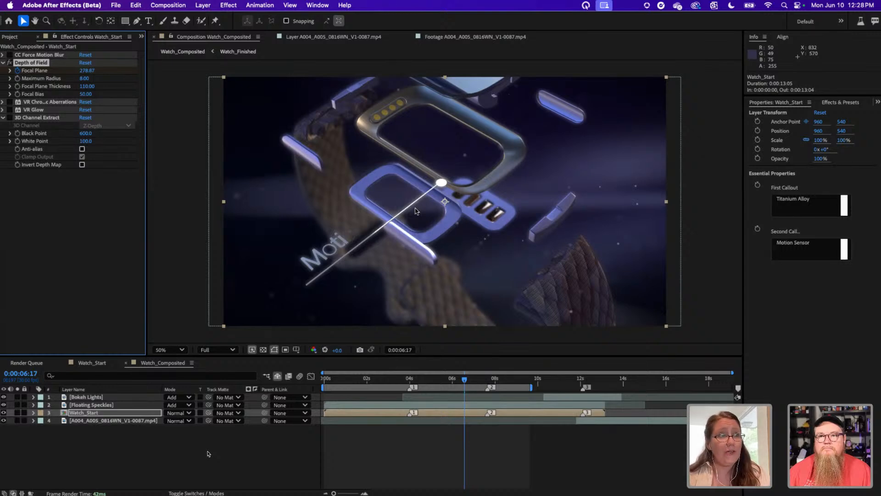
Step: Apply the Fog 3D effect to Watch_Start and sample #333153 from the composition image as its Fog Color
click(228, 5)
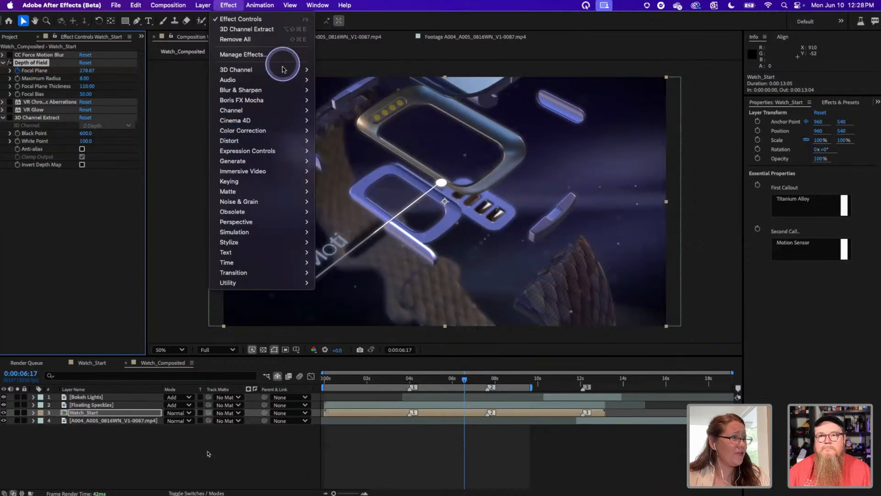
mouse_move(293, 70)
click(331, 120)
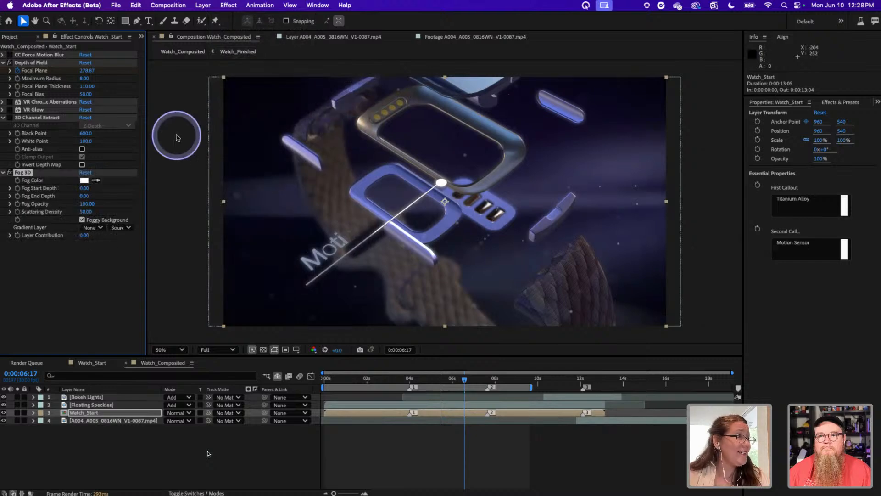
click(96, 179)
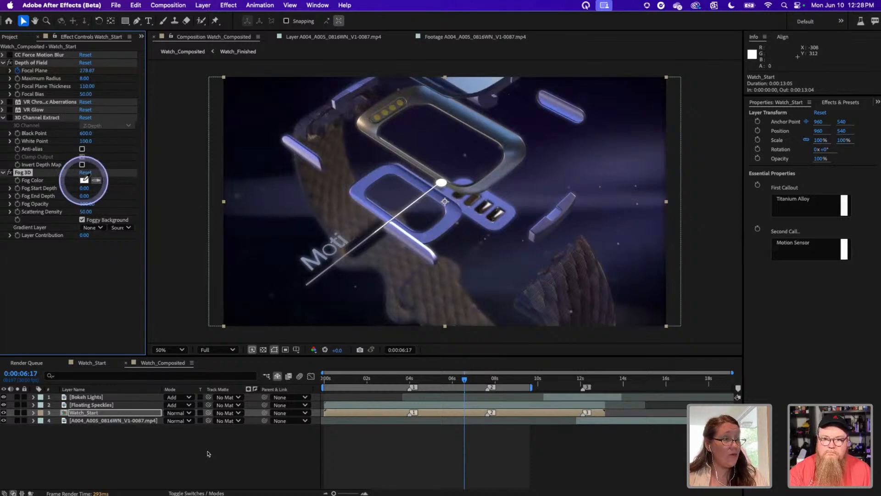
click(560, 169)
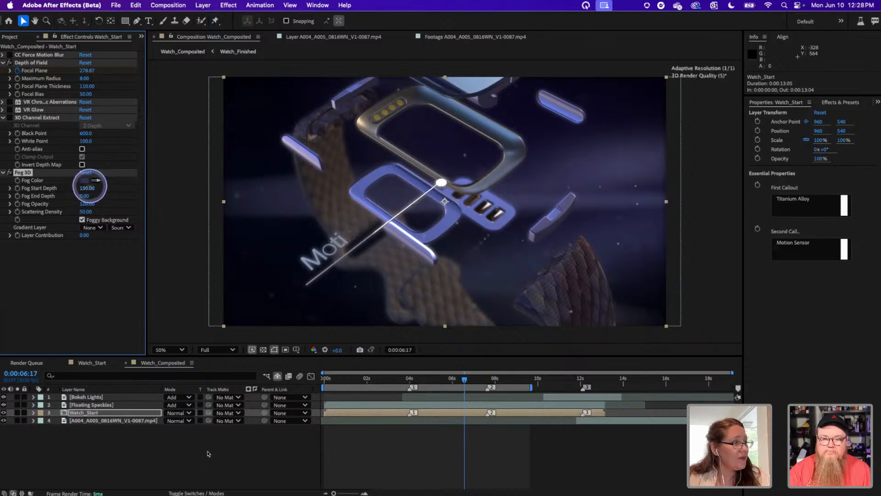
Step: Set Fog 3D to start depth 410, end depth 490 and opacity 85, with Foggy Background disabled
drag(94, 184, 114, 184)
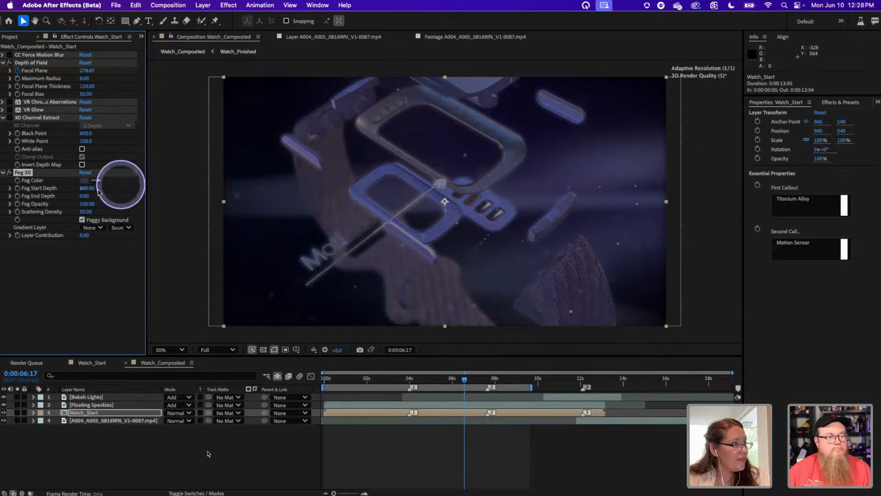
mouse_move(86, 195)
mouse_down()
mouse_move(98, 190)
mouse_move(61, 201)
mouse_move(122, 192)
mouse_move(46, 195)
mouse_move(74, 196)
mouse_up()
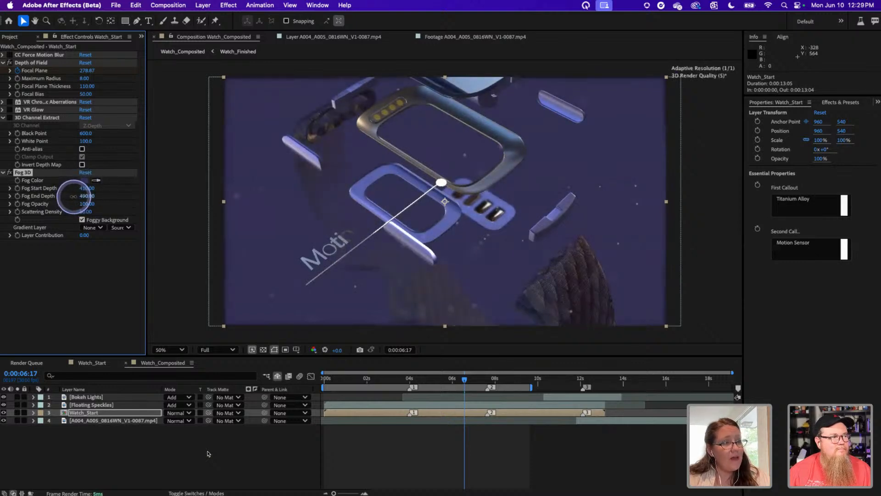
click(82, 221)
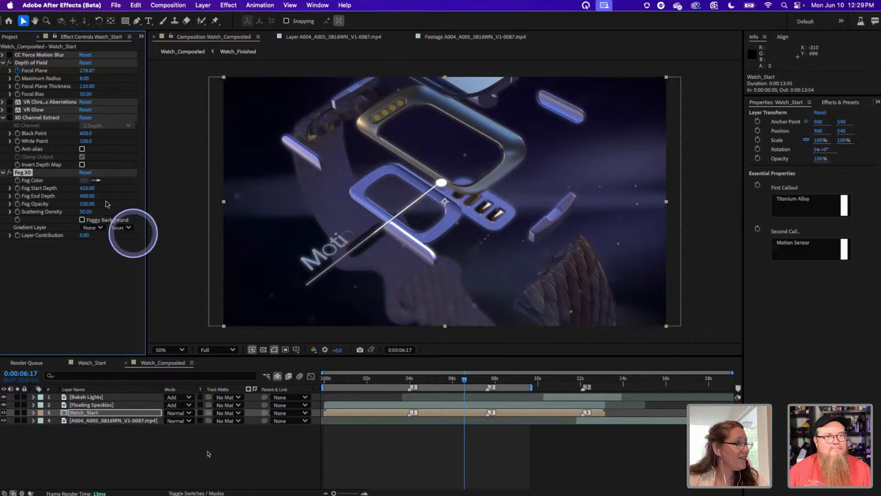
drag(86, 204, 79, 182)
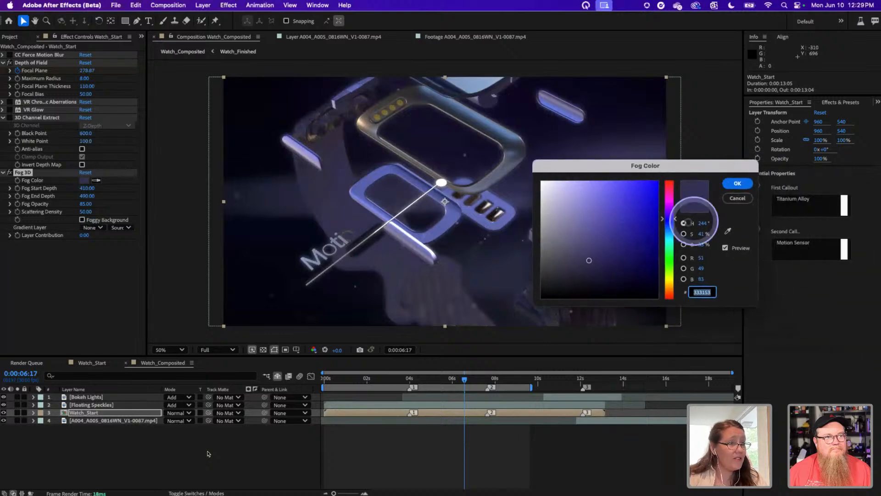
Step: Try darkening the Fog Color of Fog 3D to #15142D
mouse_move(647, 272)
mouse_down()
mouse_move(625, 279)
mouse_move(615, 252)
mouse_move(601, 261)
mouse_move(601, 275)
mouse_move(539, 276)
mouse_move(606, 277)
mouse_move(606, 289)
mouse_up()
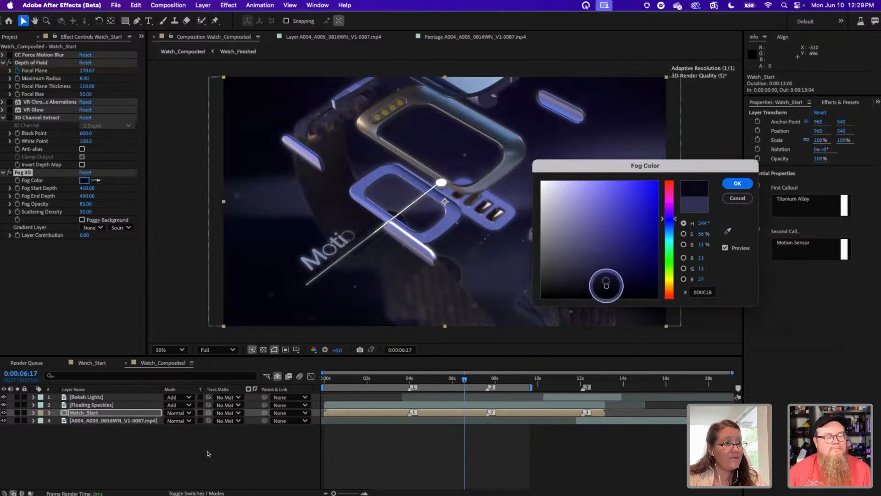
click(739, 200)
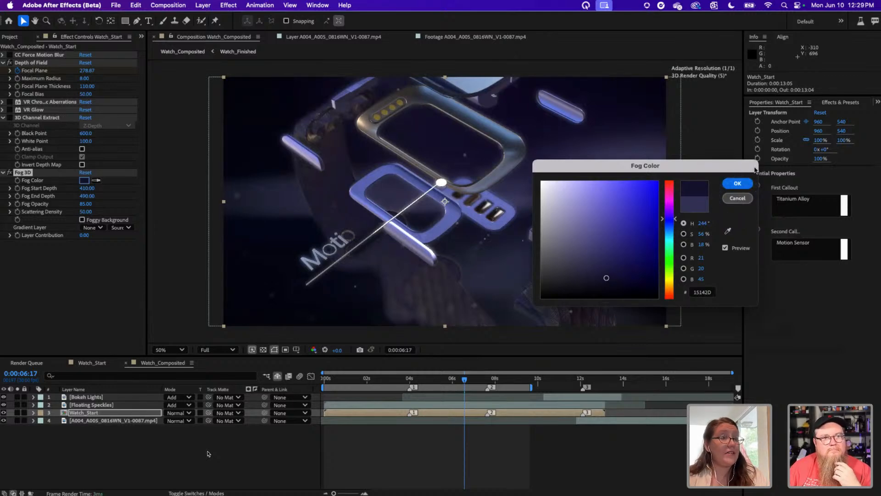
Step: Accept #15142D as the Fog Color of Fog 3D and set its Fog Opacity to 48
click(737, 183)
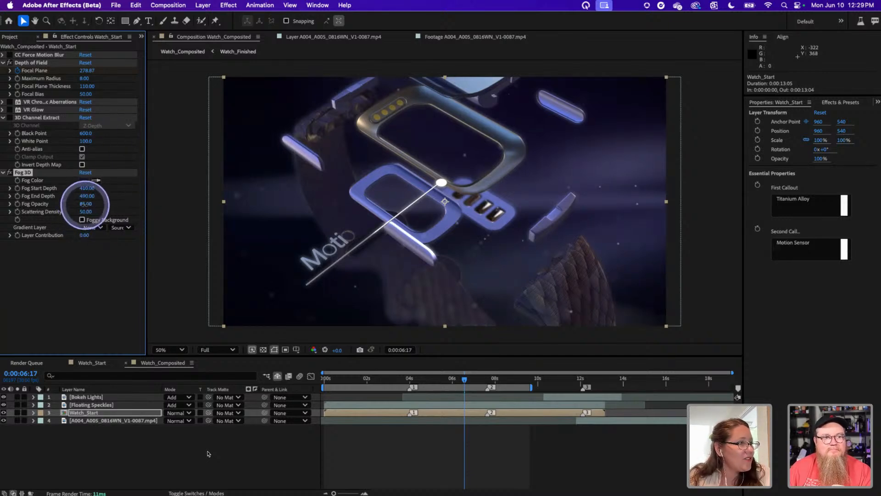
click(86, 204)
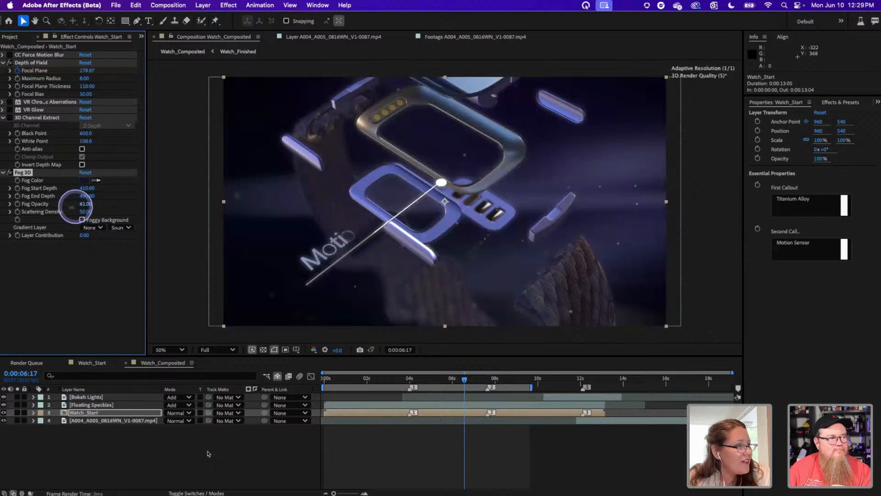
drag(73, 210, 73, 209)
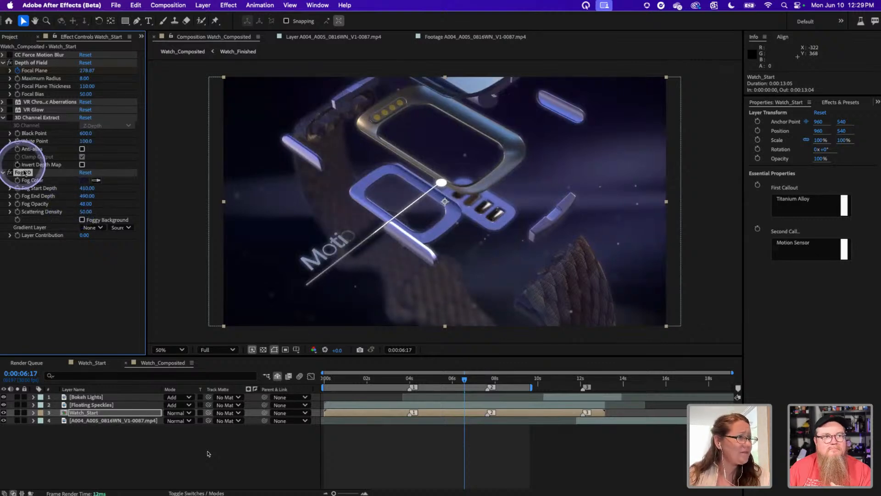
Step: Move Fog 3D above Depth of Field on Watch_Start, and add a Depth Matte effect placed above Fog 3D
drag(23, 172, 51, 58)
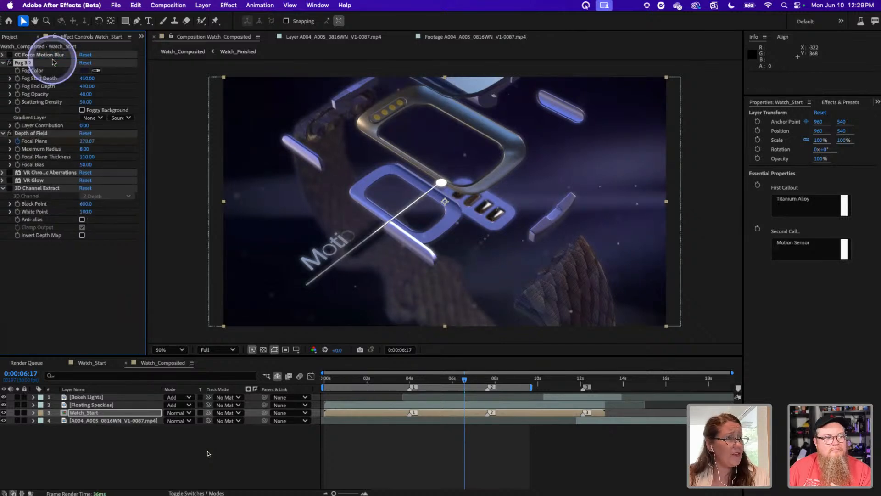
drag(27, 133, 43, 144)
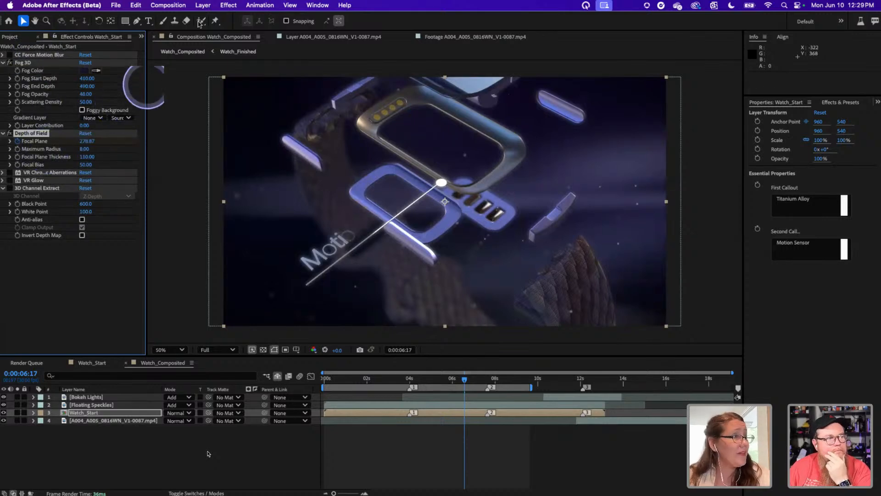
click(228, 6)
click(255, 99)
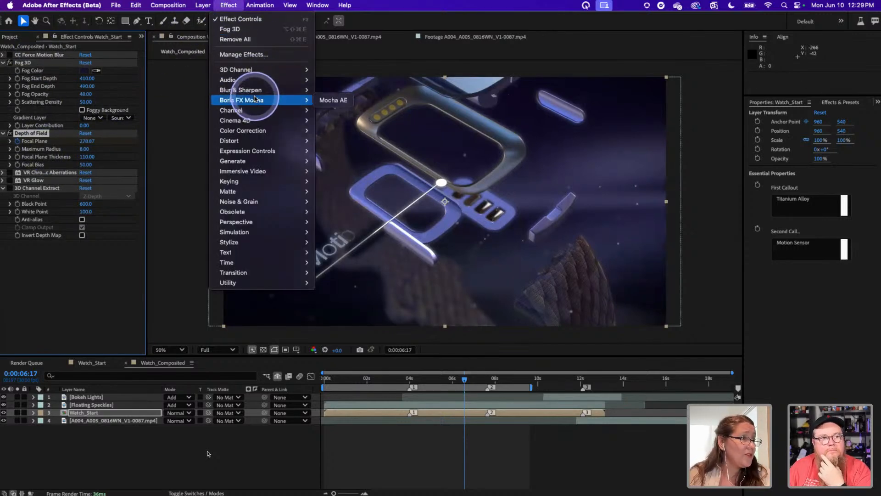
mouse_move(275, 69)
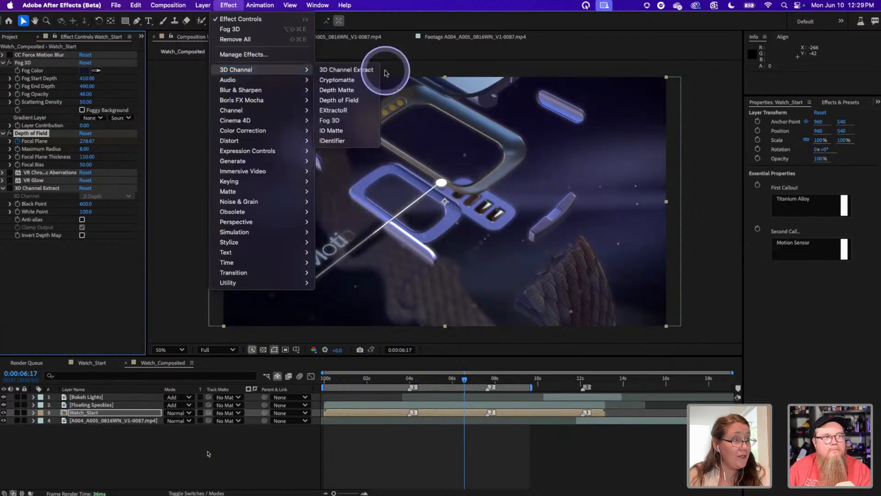
click(348, 90)
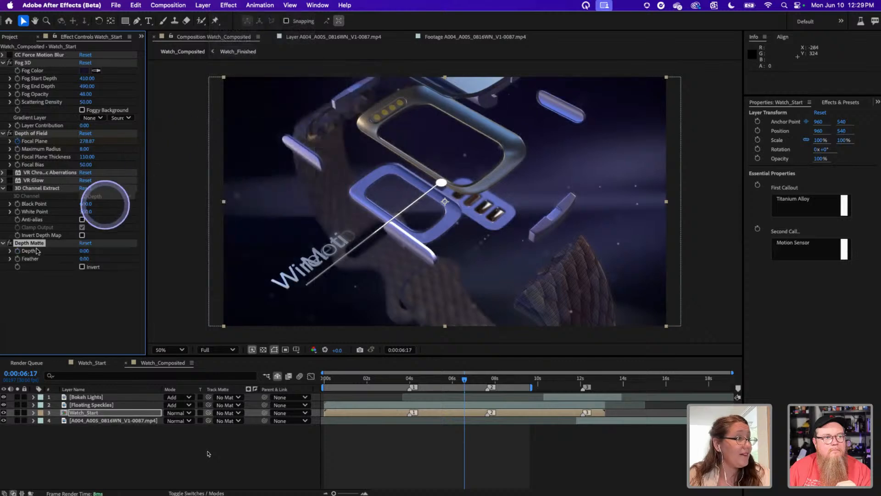
drag(32, 245, 44, 59)
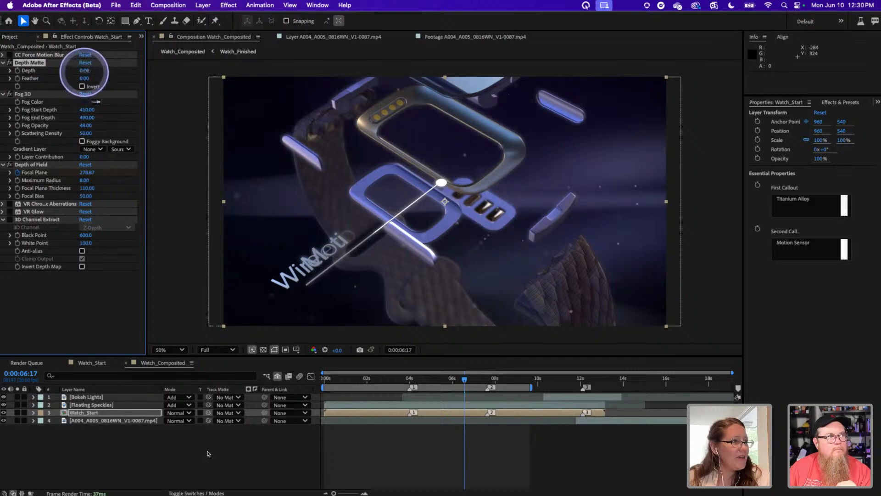
Step: Raise the Depth Matte's Depth to 670 and solo the Watch_Start layer
drag(86, 71, 113, 69)
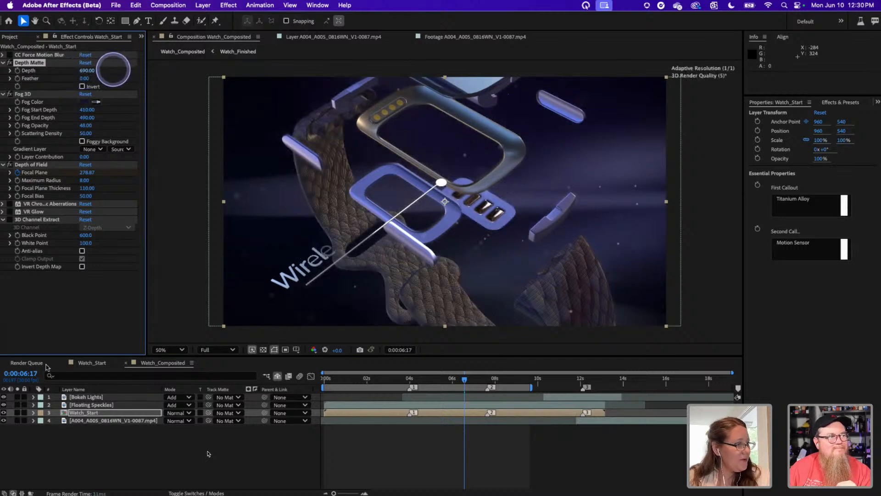
click(17, 412)
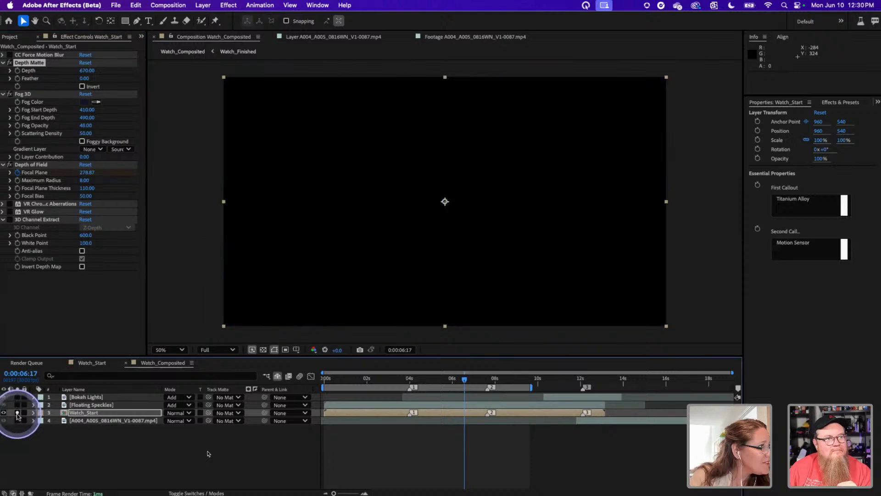
click(92, 404)
click(92, 413)
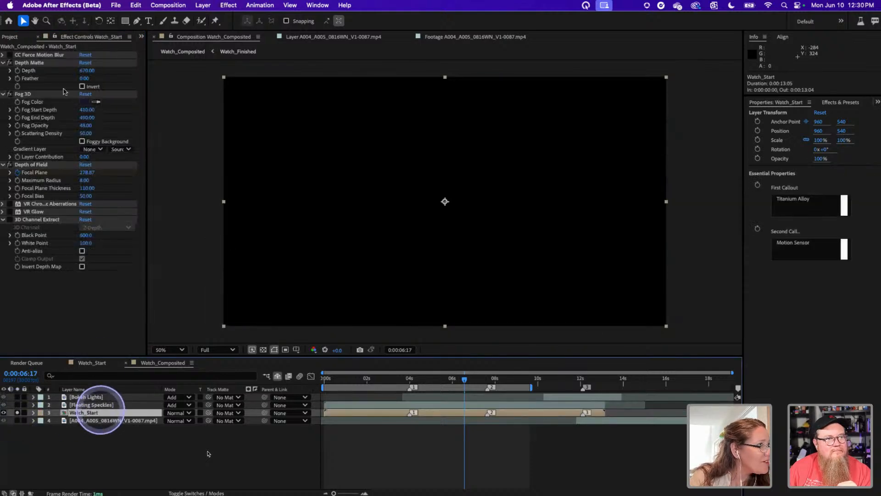
click(29, 62)
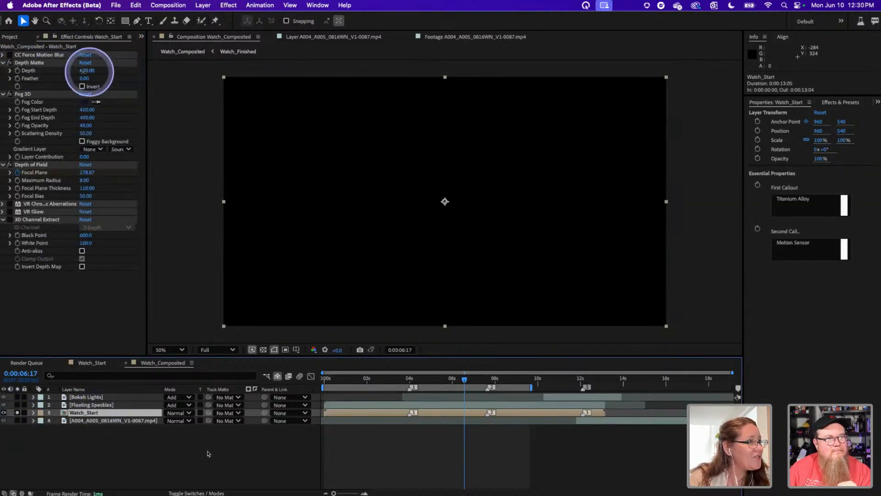
Step: Invert the Depth Matte on Watch_Start and set its Depth to 440 and Feather to 210
mouse_move(88, 70)
mouse_down()
mouse_move(78, 74)
mouse_move(86, 83)
mouse_move(87, 65)
mouse_move(101, 77)
mouse_up()
click(81, 87)
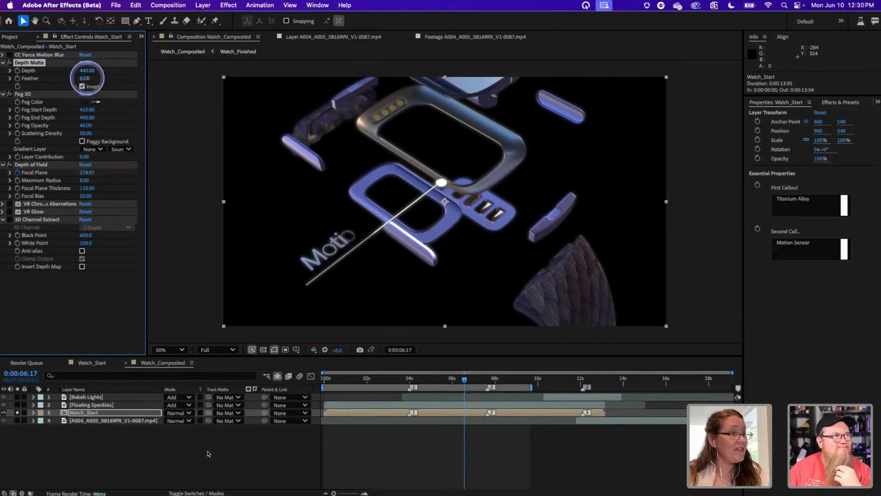
drag(86, 78, 99, 78)
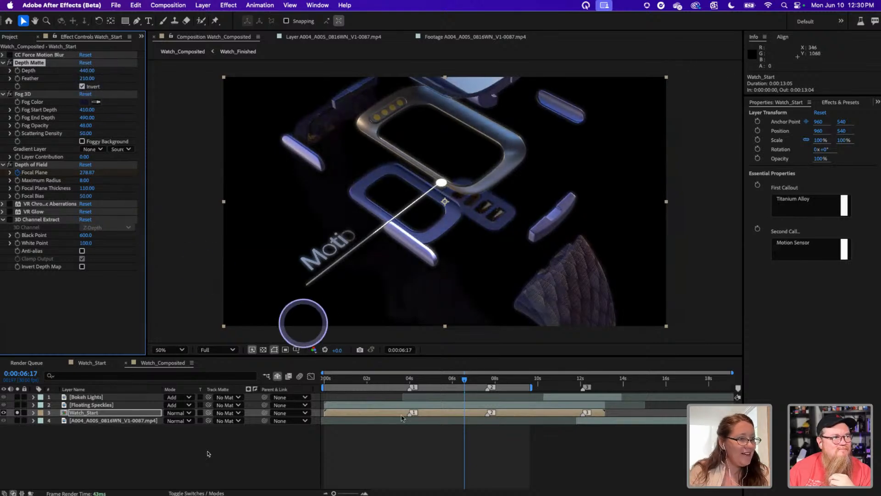
Step: Keyframe the Depth Matte's Depth at 660 at 4 seconds and 200 at 0 seconds, and preview the watch reveal
click(409, 378)
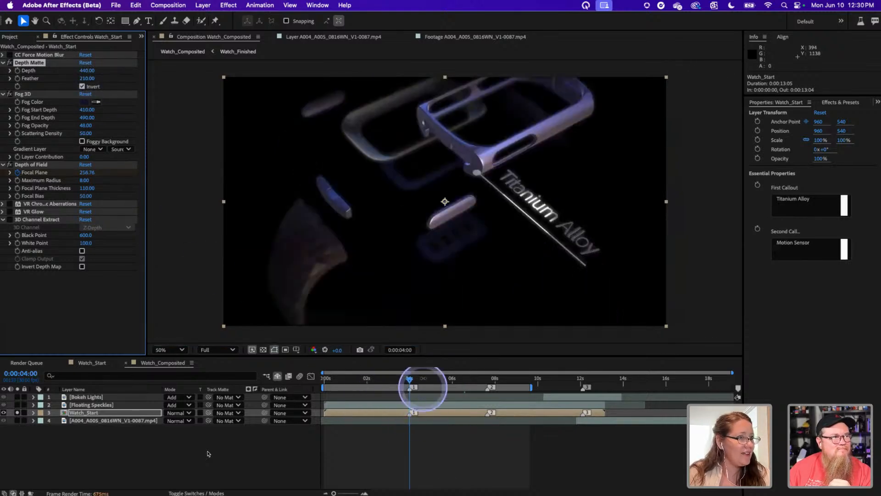
mouse_move(87, 71)
mouse_down()
mouse_move(99, 68)
mouse_move(90, 65)
mouse_up()
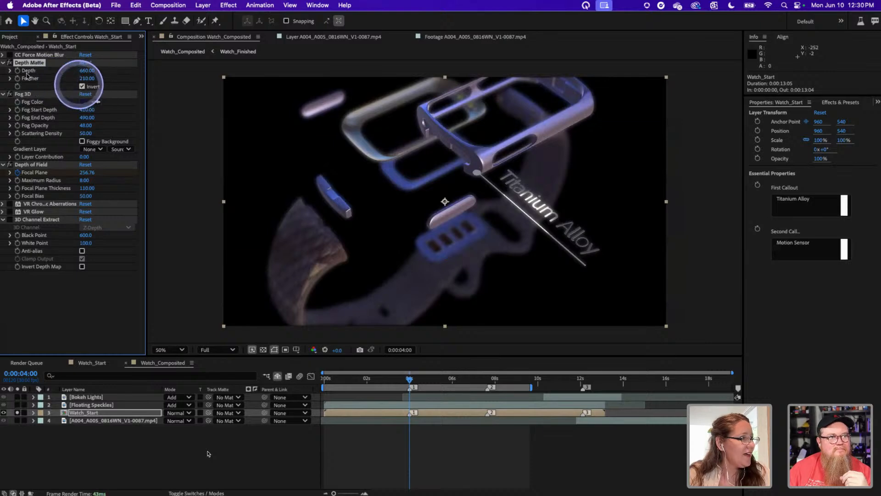
click(324, 378)
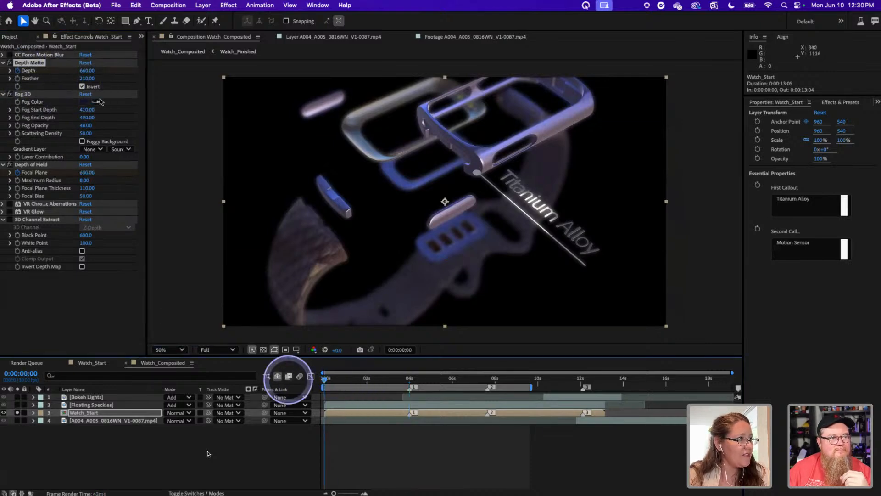
mouse_move(86, 71)
mouse_down()
mouse_move(59, 75)
mouse_move(92, 72)
mouse_up()
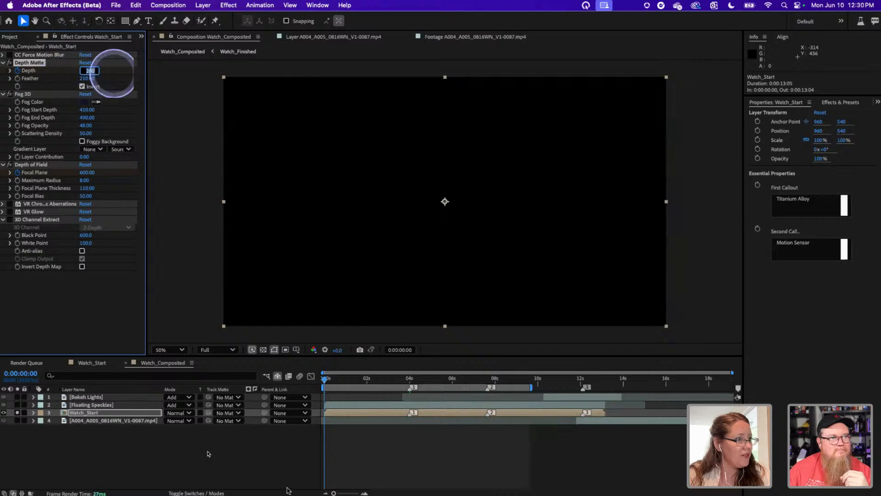
click(332, 386)
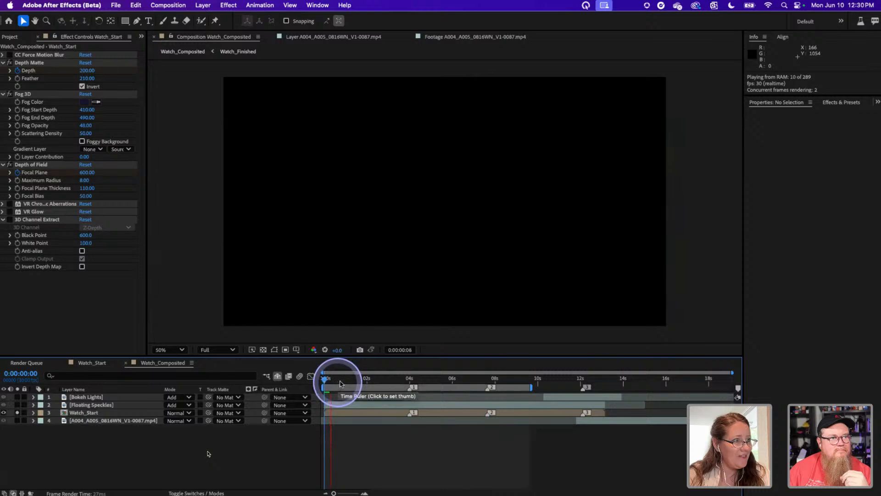
drag(340, 383, 426, 379)
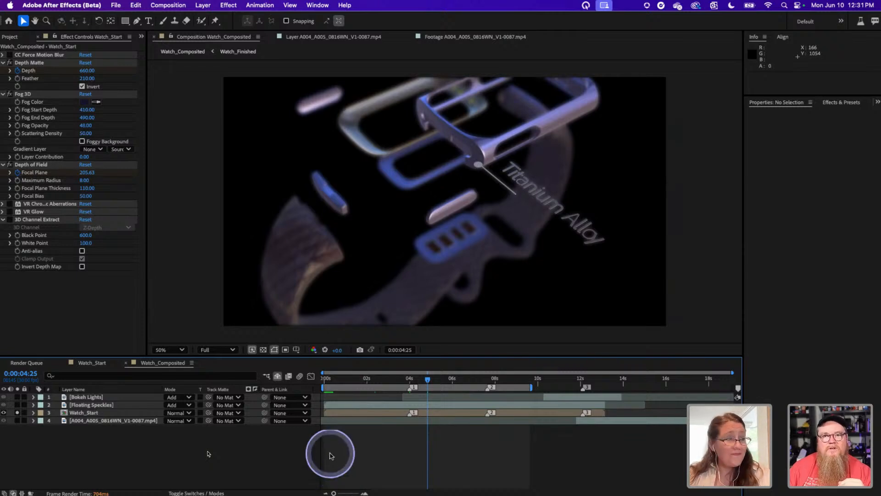
Step: Open the recent project that contains the Track Run Merch composition
click(116, 5)
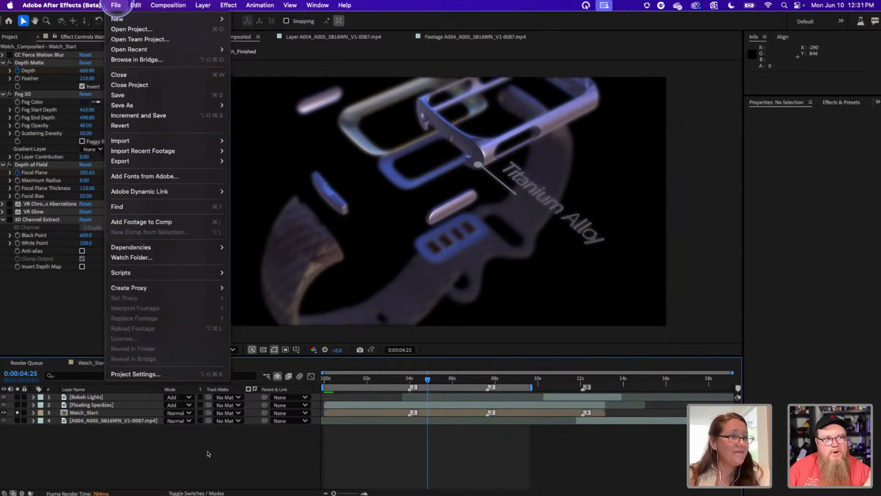
mouse_move(177, 50)
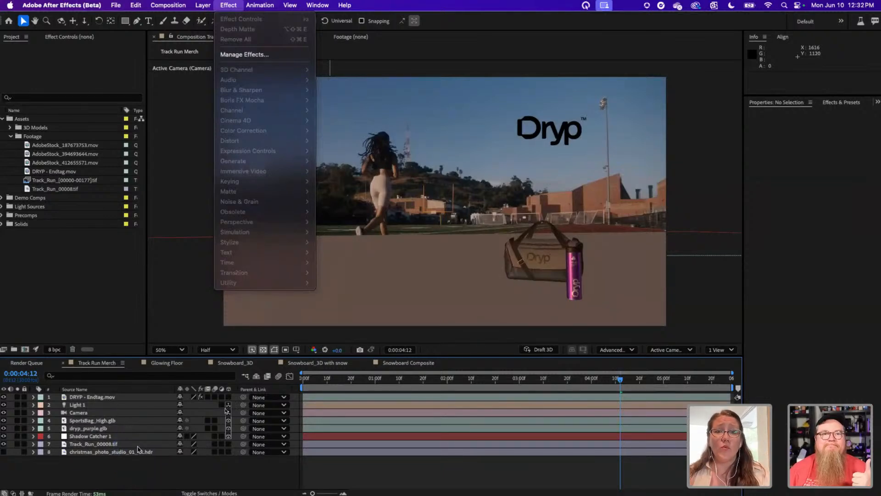
Step: Select the Shadow Catcher 1 layer in Track Run Merch and look through the effect categories
click(140, 411)
click(129, 427)
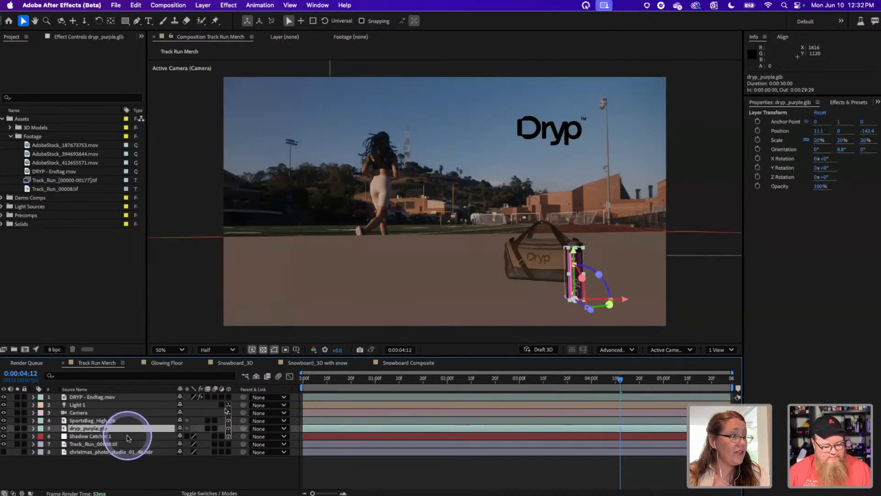
click(129, 436)
click(227, 5)
mouse_move(244, 70)
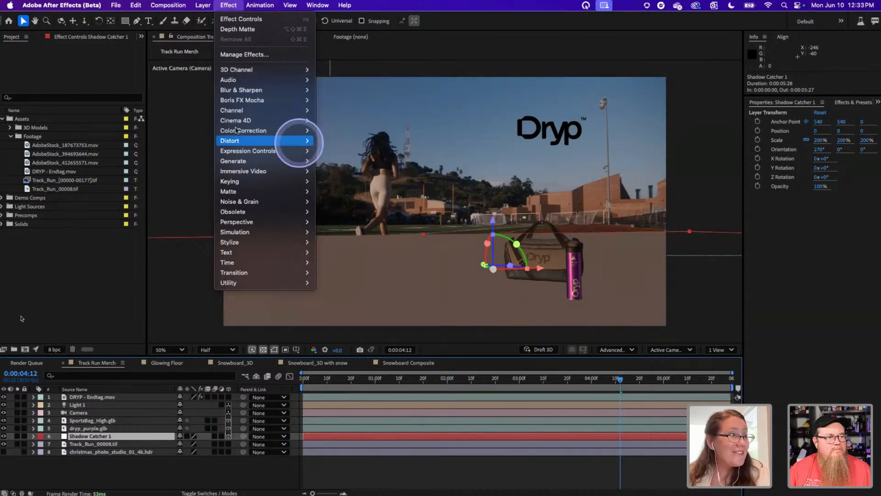
click(113, 79)
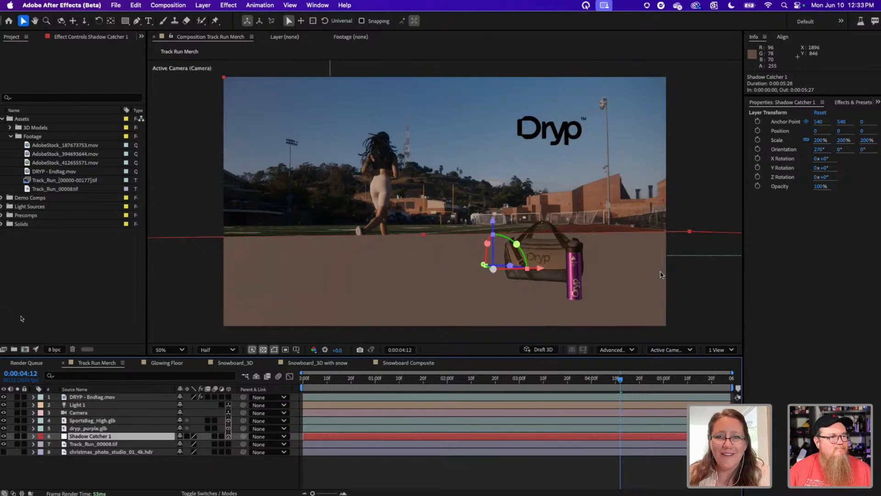
Step: Compare the scene with Shadow Catcher 1 hidden and shown, and enable Casts Shadows on Light 1
click(4, 436)
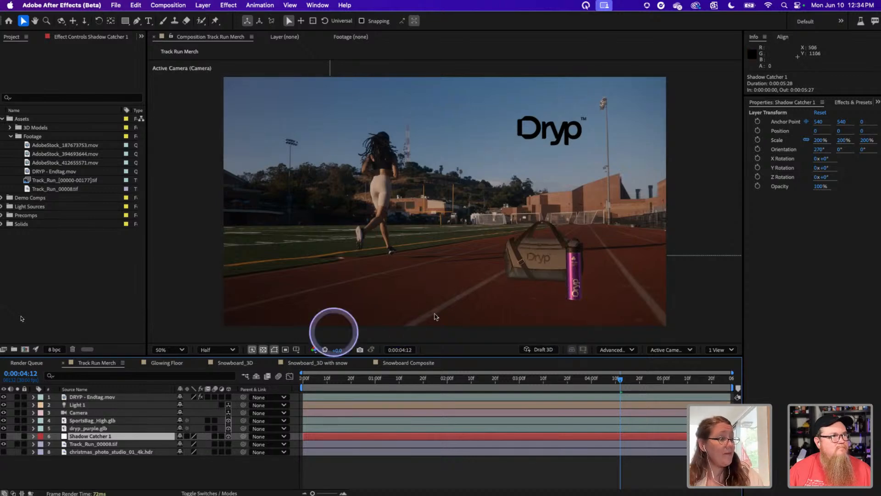
click(3, 437)
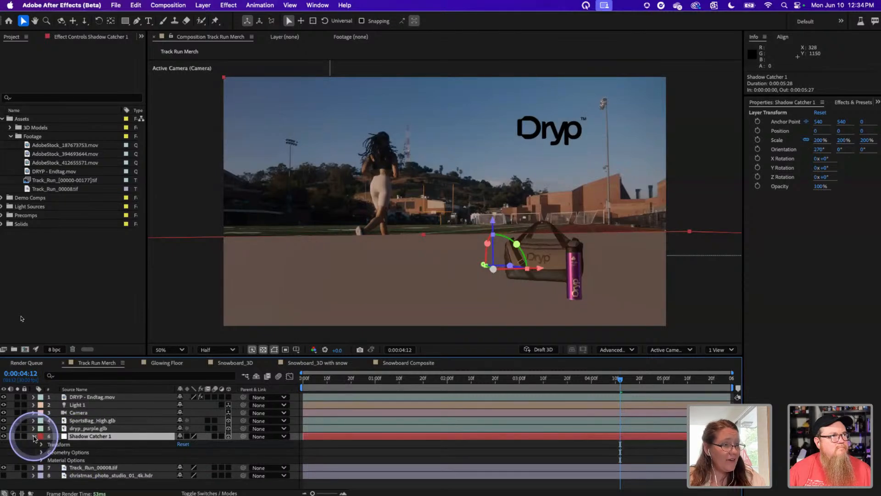
click(105, 405)
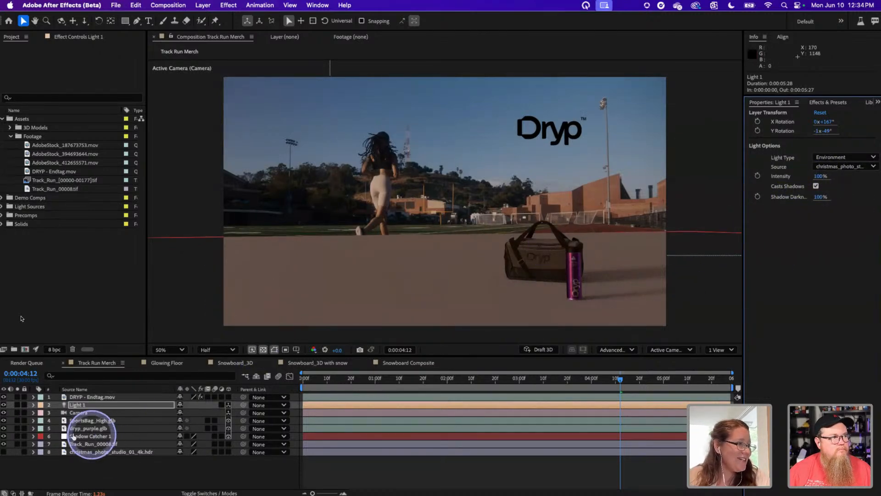
Step: Expand the Material Options of the Shadow Catcher 1 layer
click(31, 437)
click(33, 436)
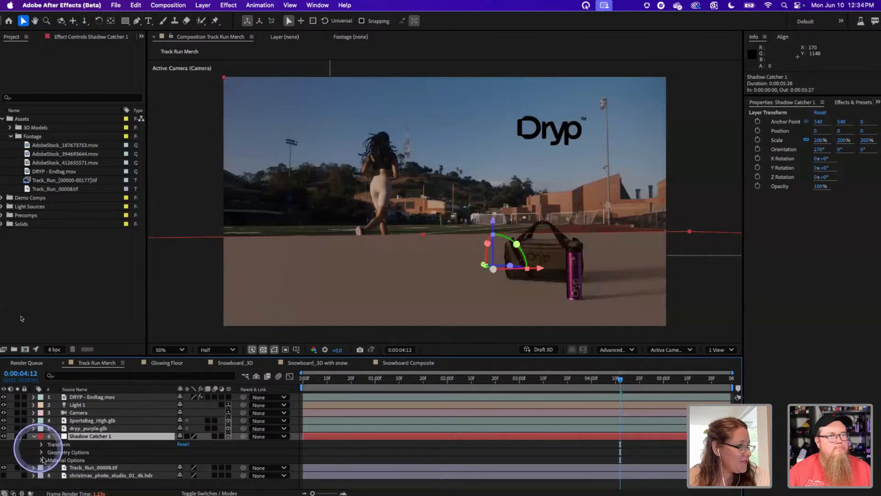
click(41, 459)
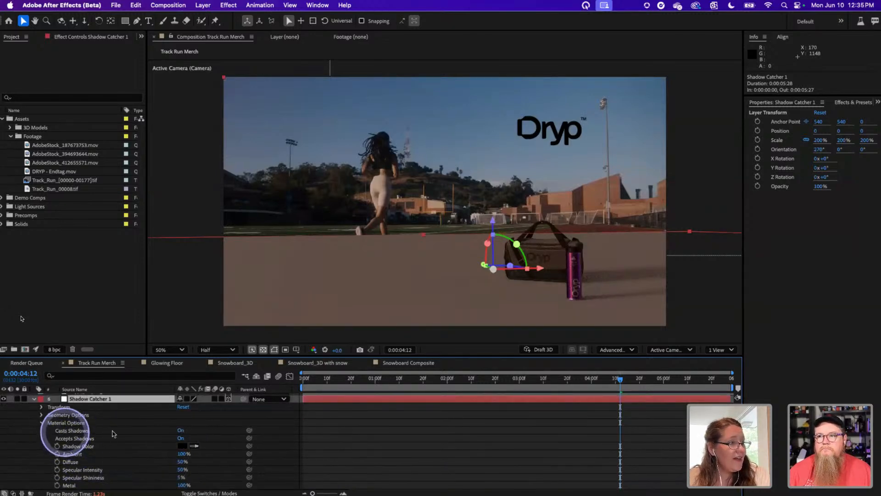
click(181, 431)
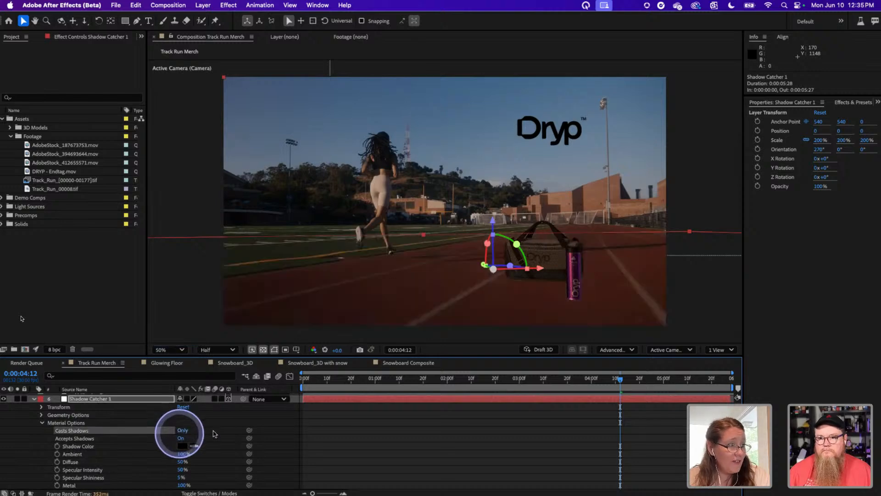
click(188, 431)
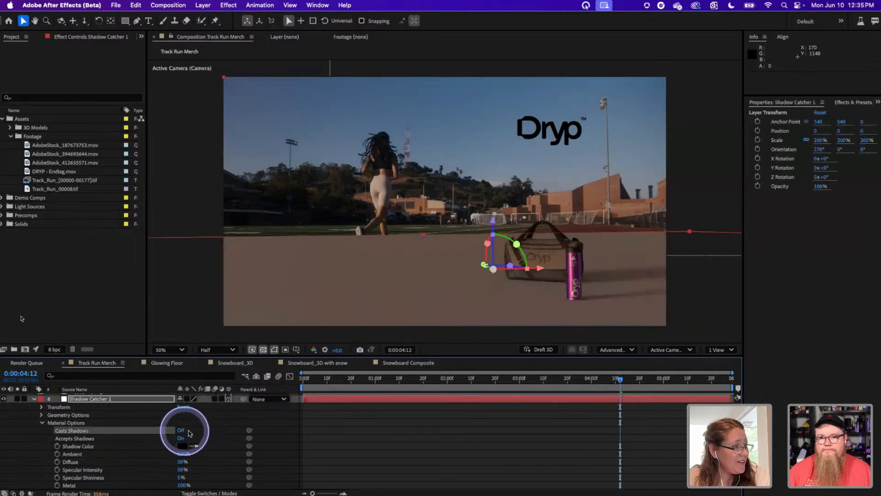
click(182, 430)
Step: Set Accepts Shadows to Only for Shadow Catcher 1 and collapse the layer's properties
click(181, 438)
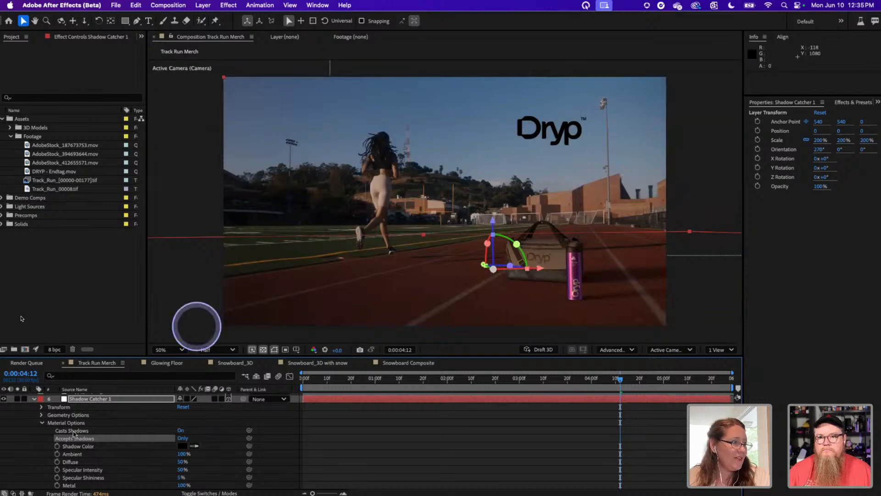
click(32, 400)
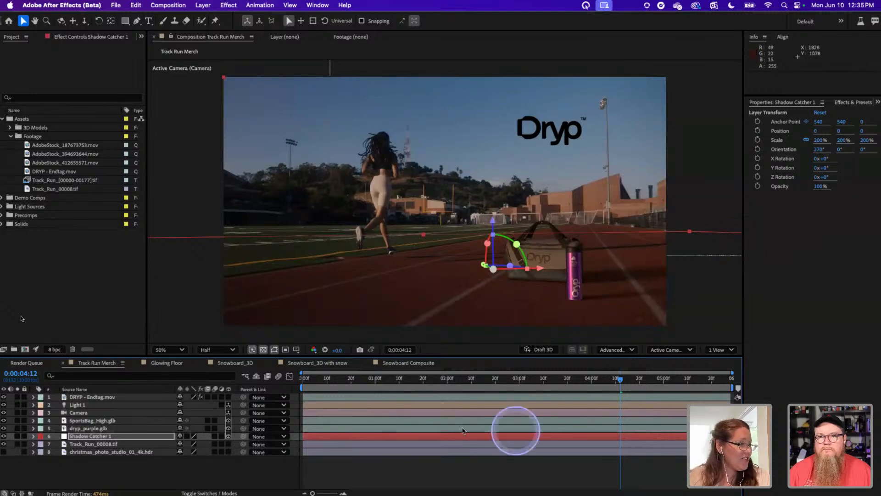
Step: View the christmas_photo_studio_01_4k.hdr layer on its own, and return to the Track Run Merch composition
double_click(87, 452)
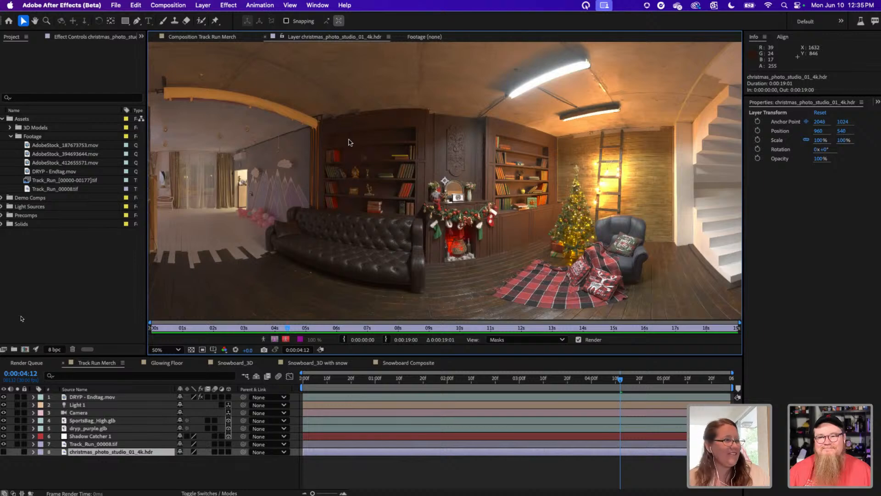
click(232, 36)
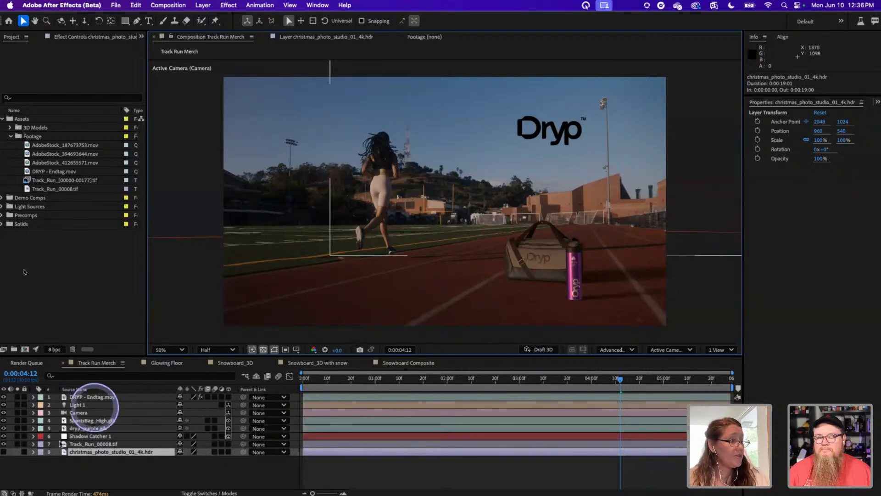
Step: Select the Shadow Catcher 1 layer and reveal its Material Options
click(105, 436)
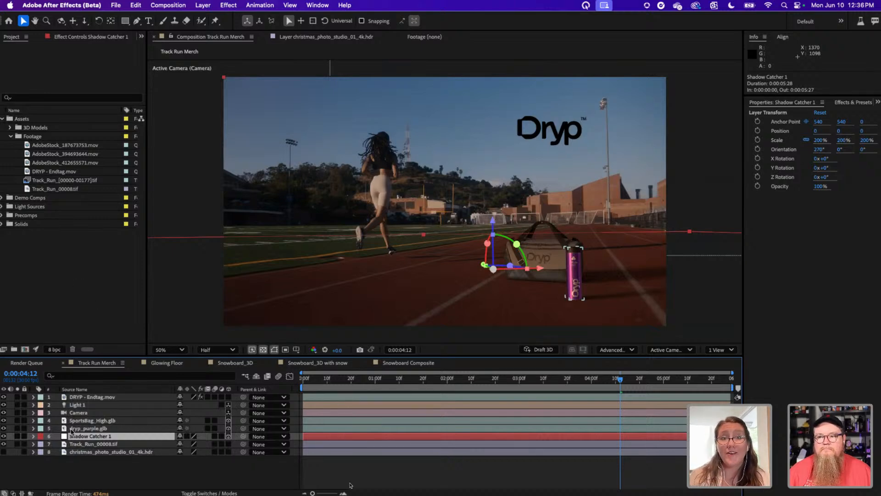
click(81, 426)
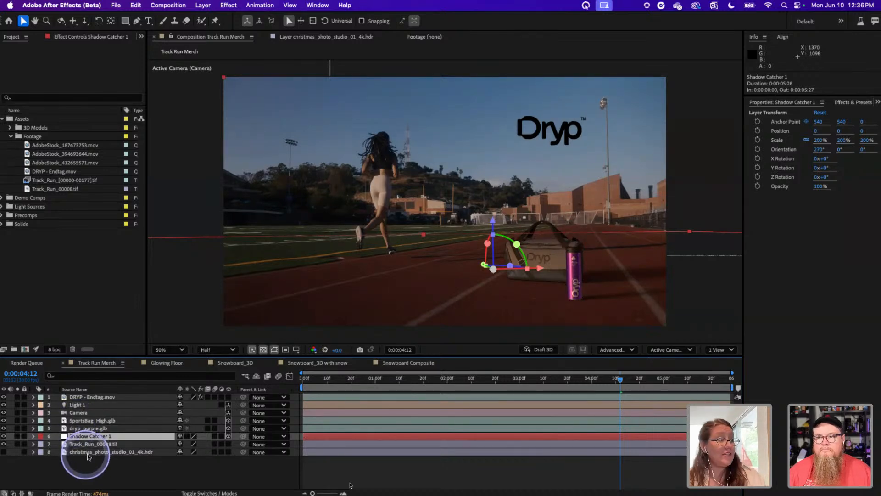
click(24, 428)
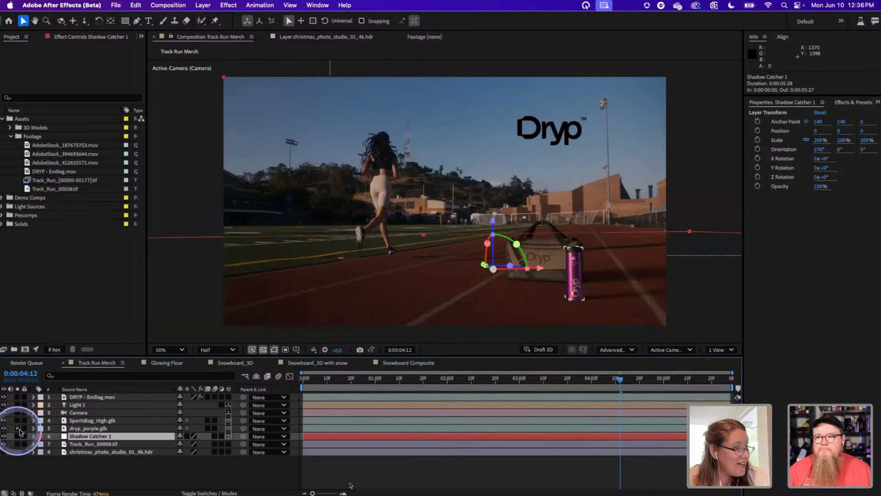
key(a)
key(a)
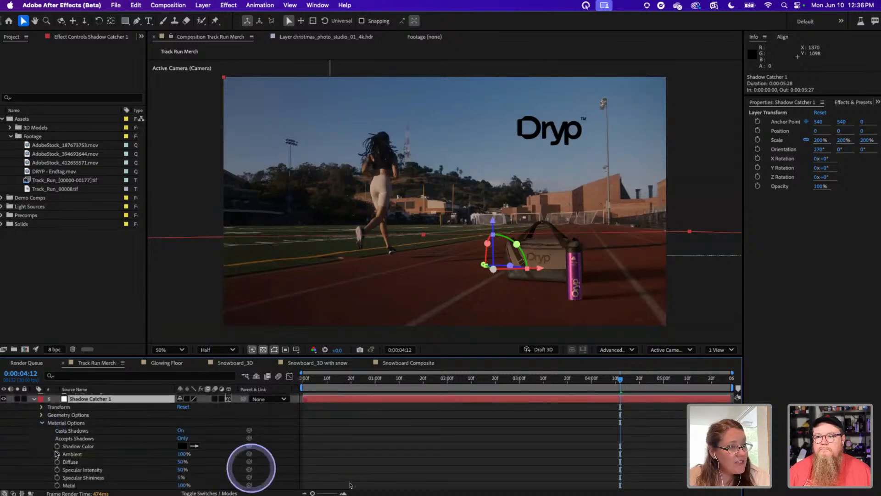
Step: Set the Shadow Color of Shadow Catcher 1 to the near-black 0C0809, starting from a dark tone sampled with the eyedropper
click(181, 446)
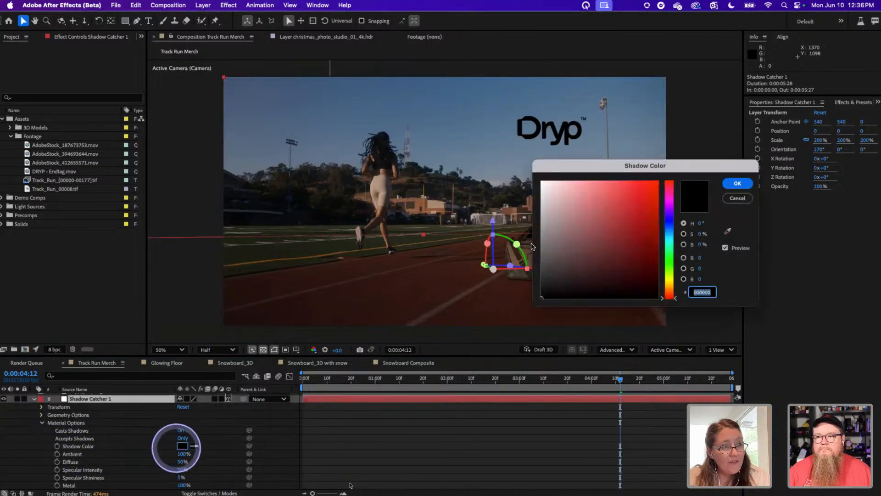
drag(711, 165, 520, 229)
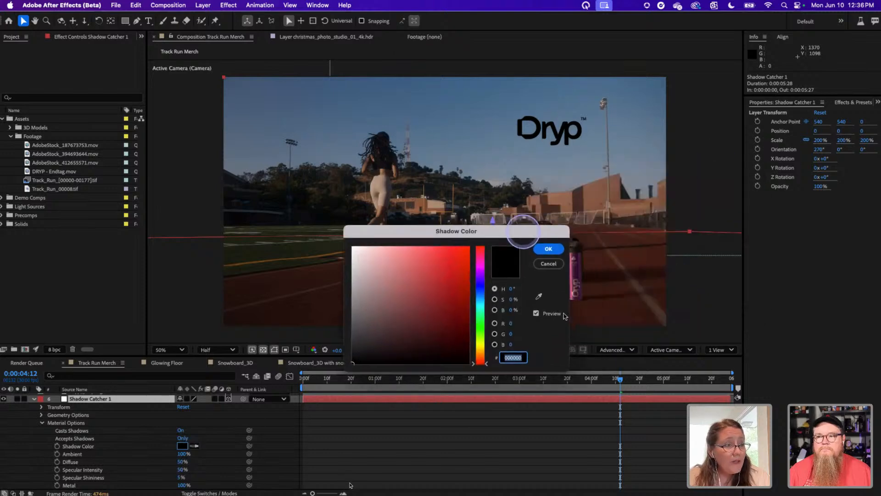
click(537, 294)
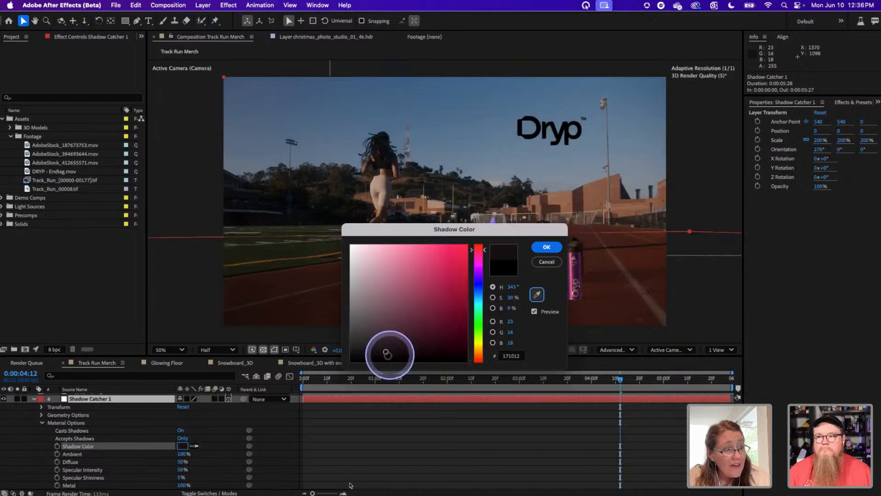
click(388, 356)
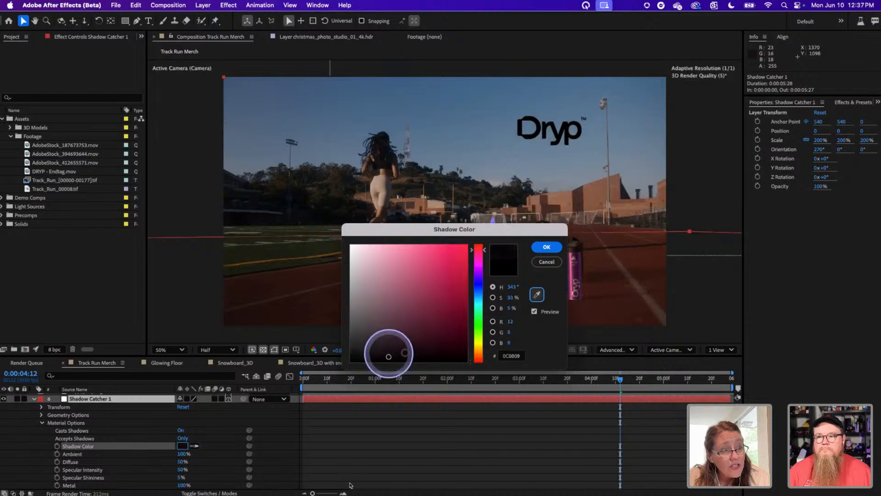
click(546, 248)
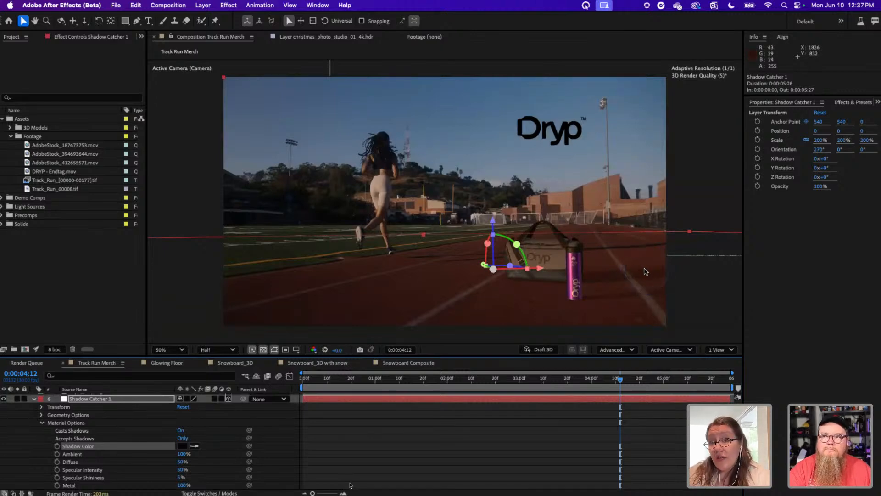
Step: In the Glowing Floor composition, change the Shadow Color in stage_cylinderHalf.obj's Compositing Options to bright green
click(167, 363)
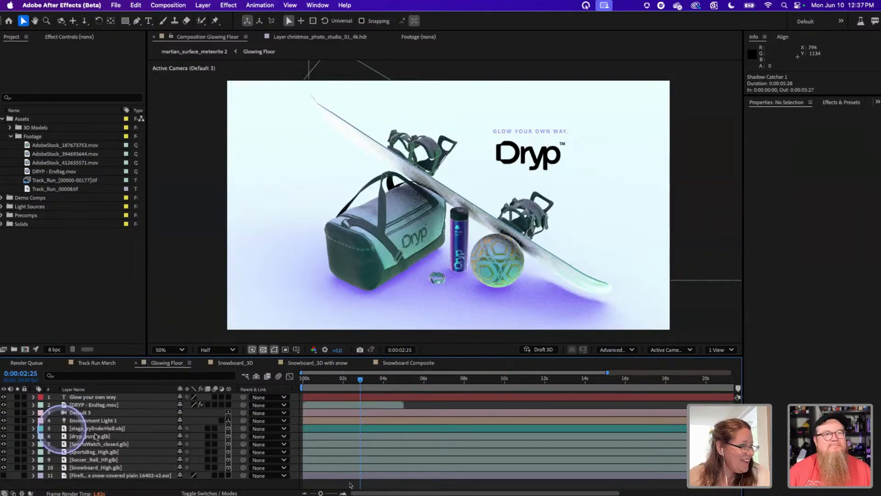
click(97, 428)
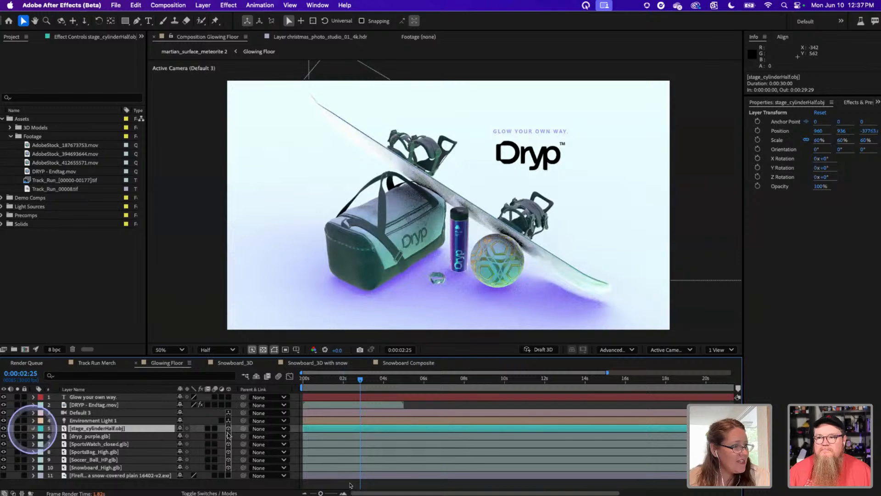
click(33, 429)
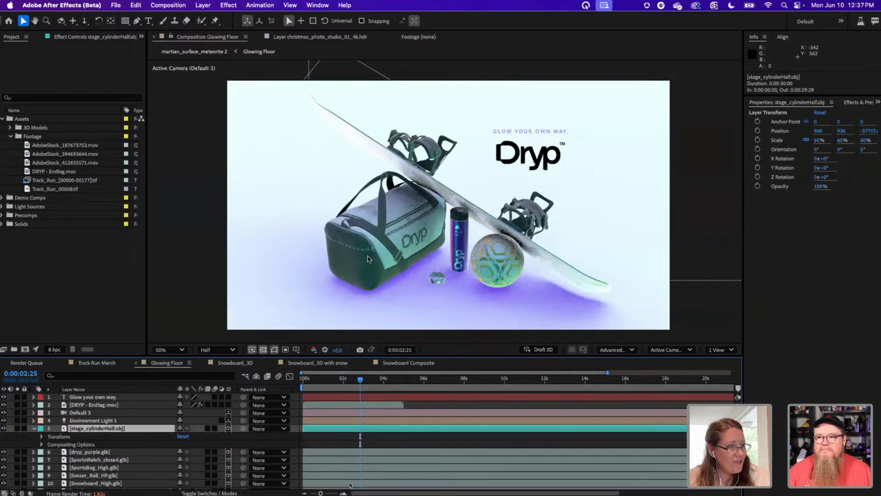
click(40, 444)
click(182, 467)
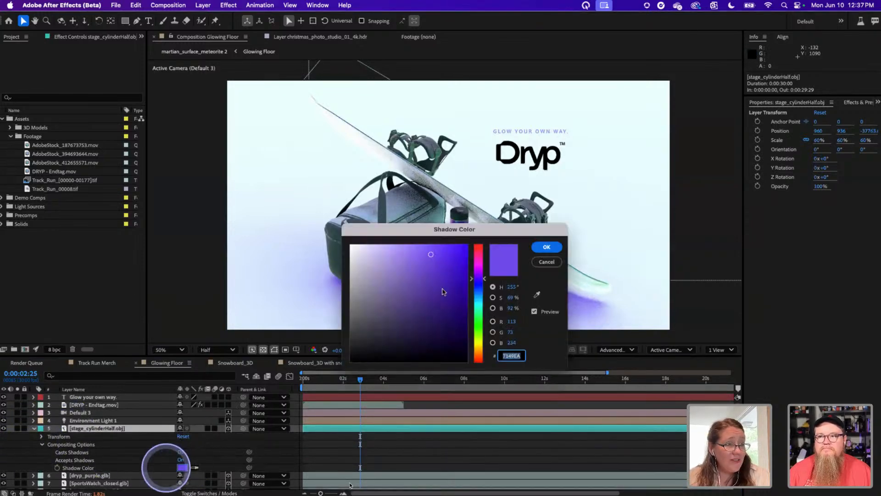
click(478, 333)
click(542, 246)
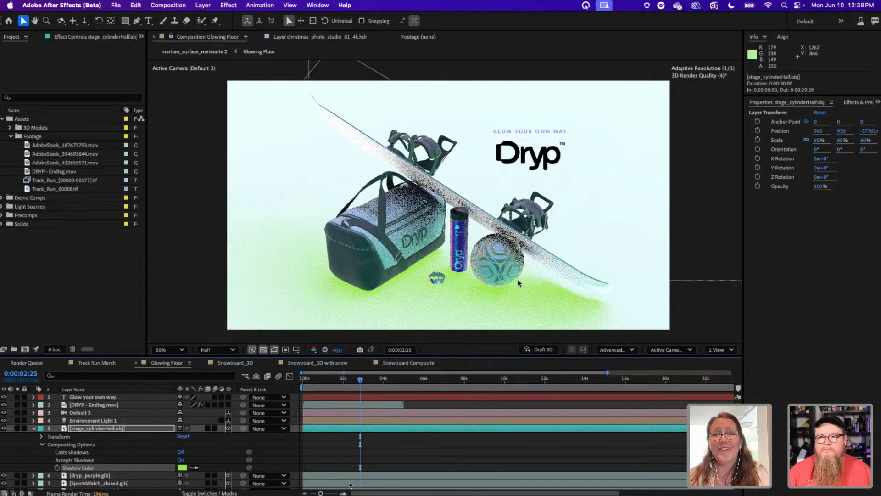
click(504, 302)
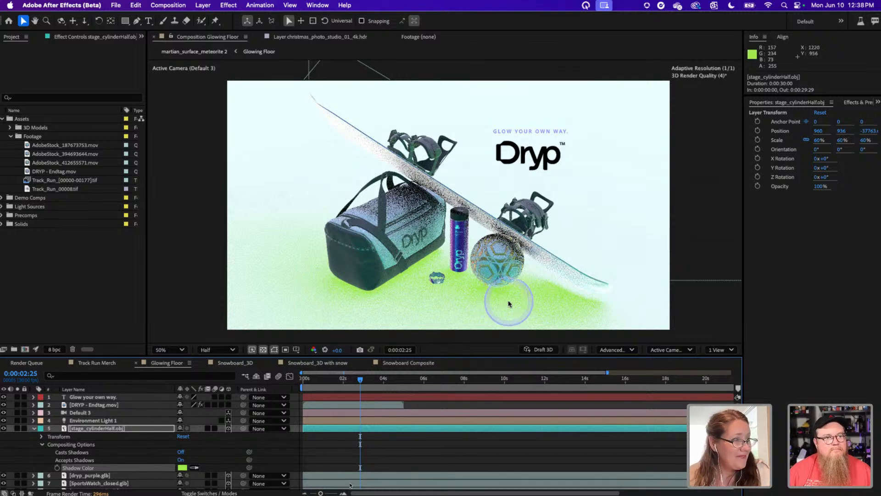
Step: Open the Snowboard_3D composition and scrub through its animation to 0:00:02:10
click(234, 363)
click(501, 358)
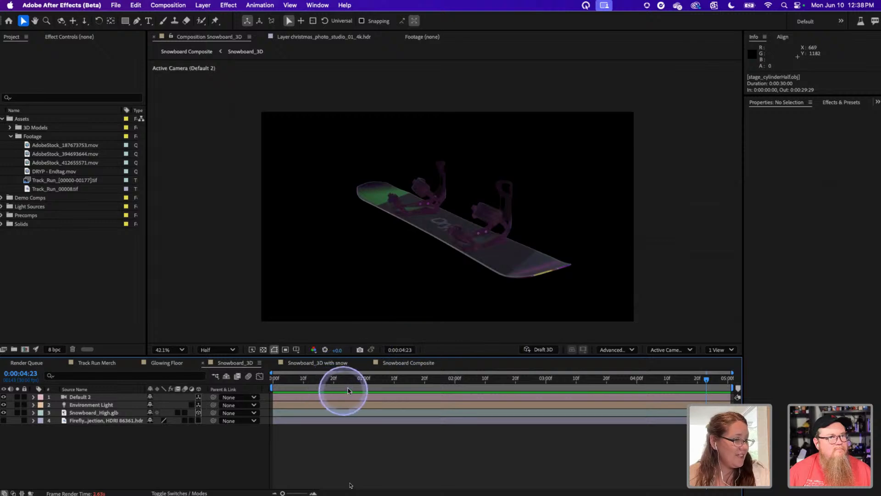
click(278, 379)
drag(278, 379, 484, 419)
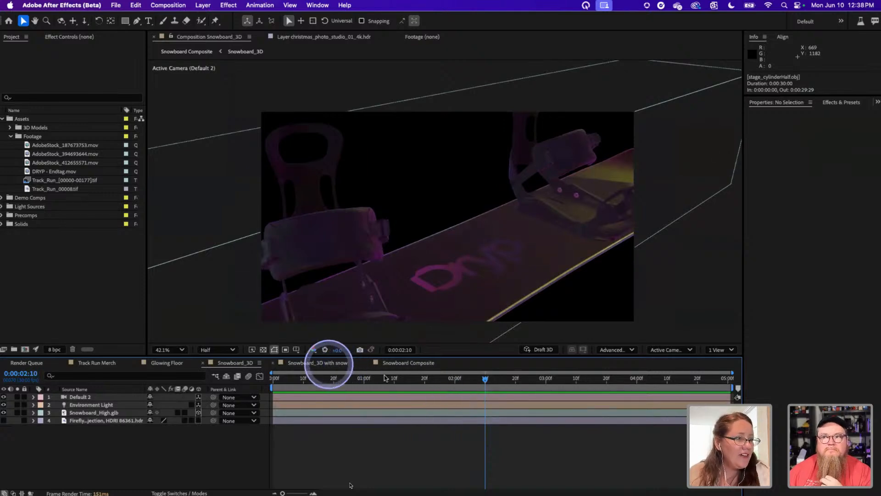
Step: Open the Snowboard_3D with snow composition and examine the snowboard resting on the rocky surface
click(321, 363)
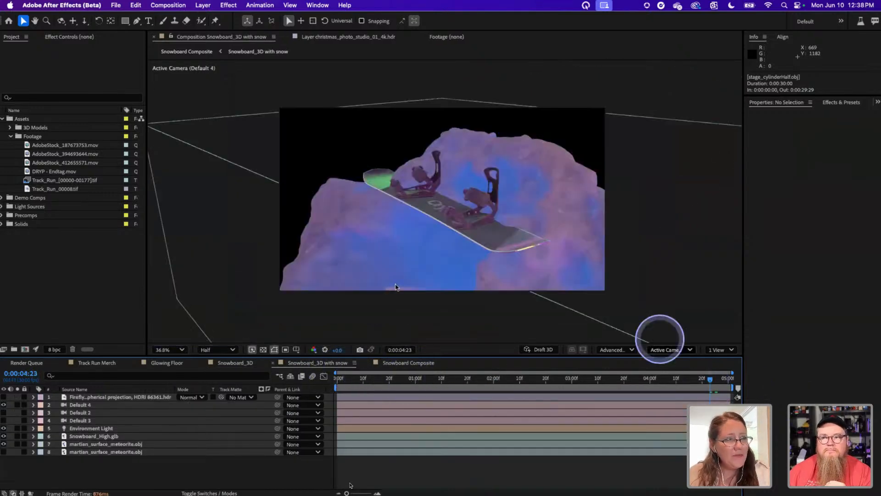
click(463, 156)
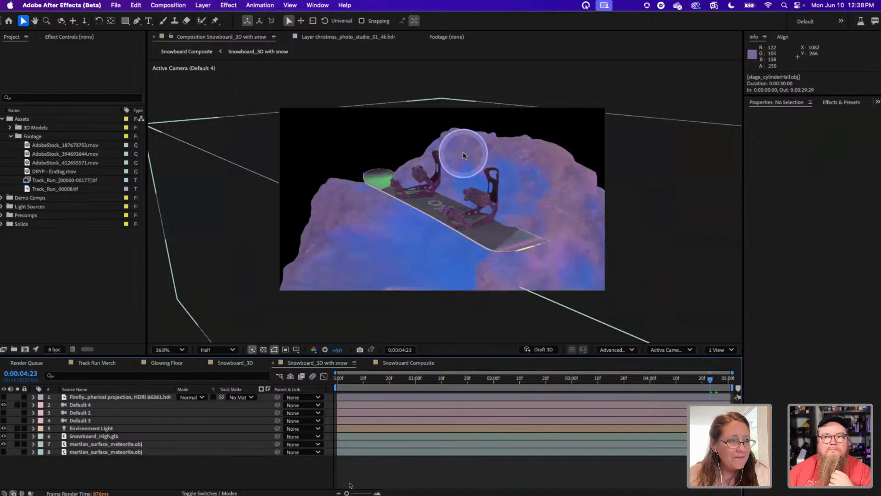
click(434, 160)
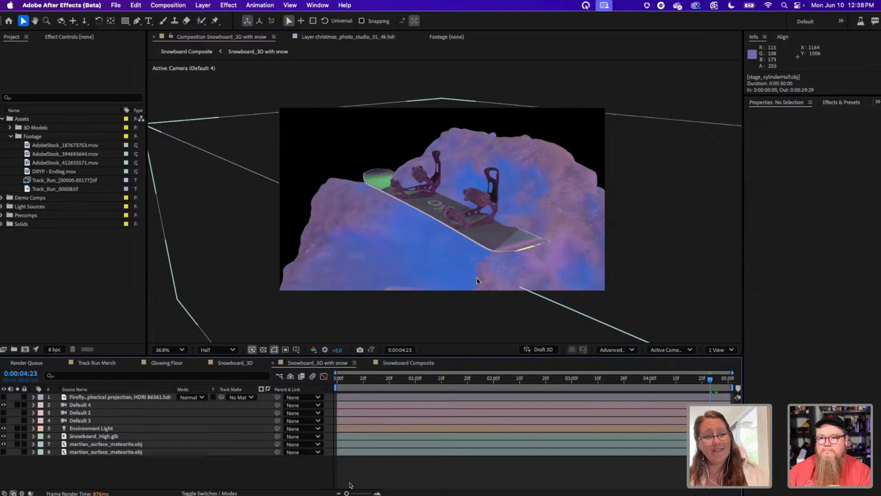
Step: Open the Snowboard Composite composition and scrub from its start to 0:00:04:27 to review the depth effects and logo
click(419, 363)
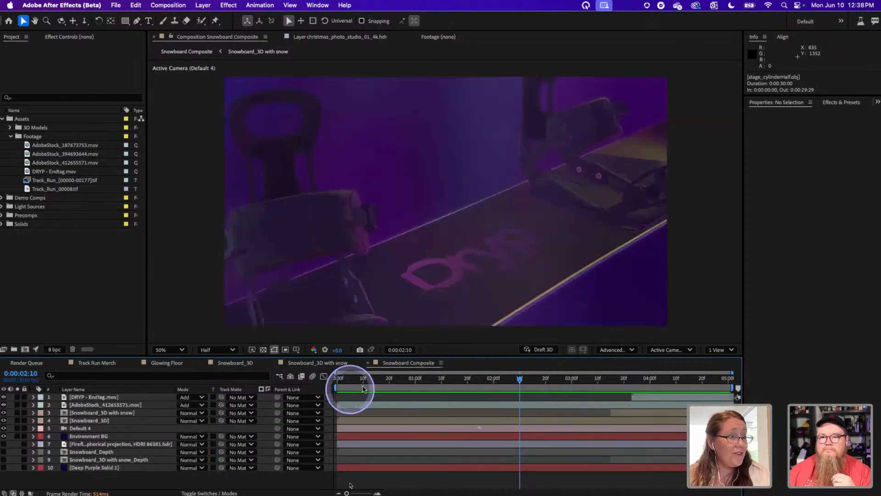
click(338, 384)
drag(350, 388, 377, 387)
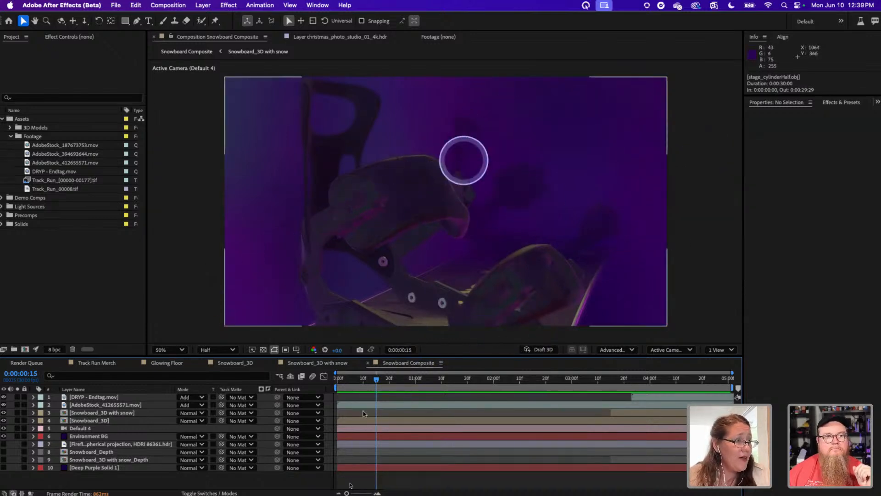
click(407, 377)
drag(477, 374, 428, 377)
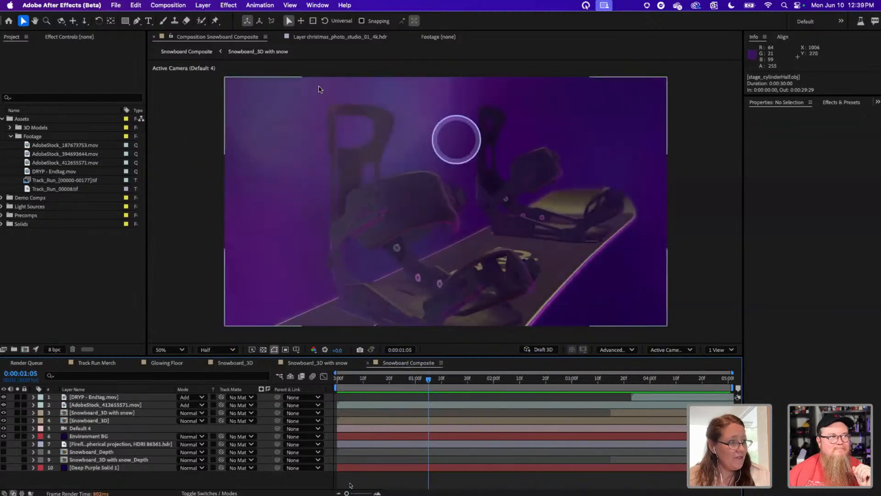
drag(458, 379, 665, 393)
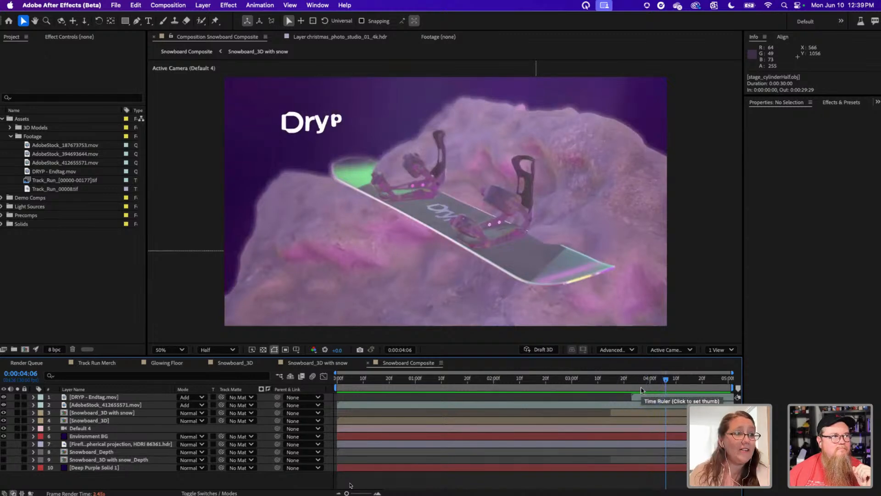
click(652, 379)
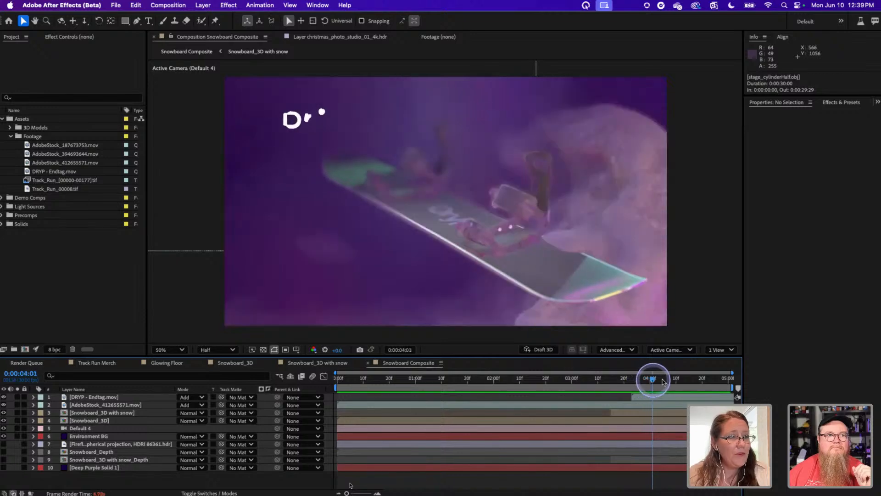
drag(662, 381, 720, 378)
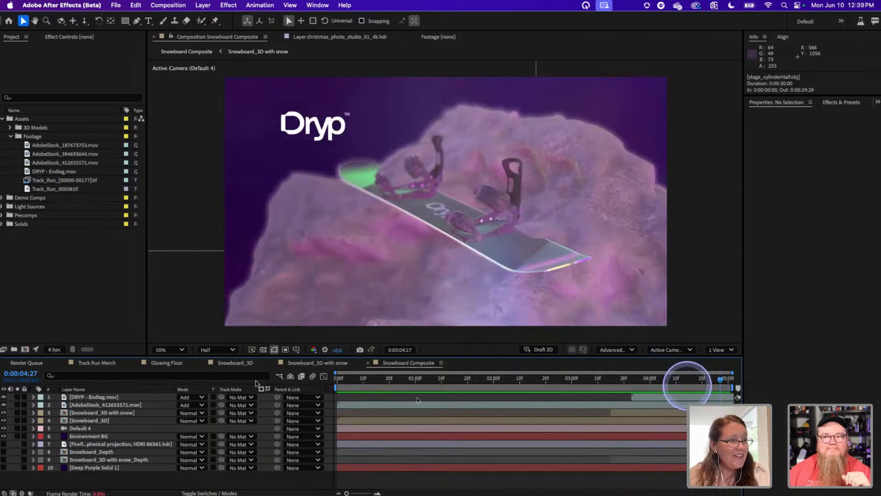
Step: Enable the Light Options essential property on the Snowboard_3D with snow layer
click(119, 420)
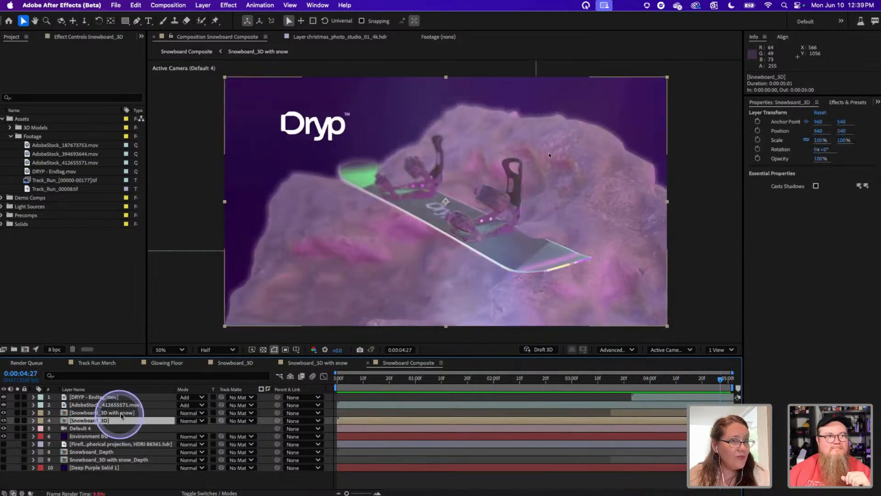
click(122, 413)
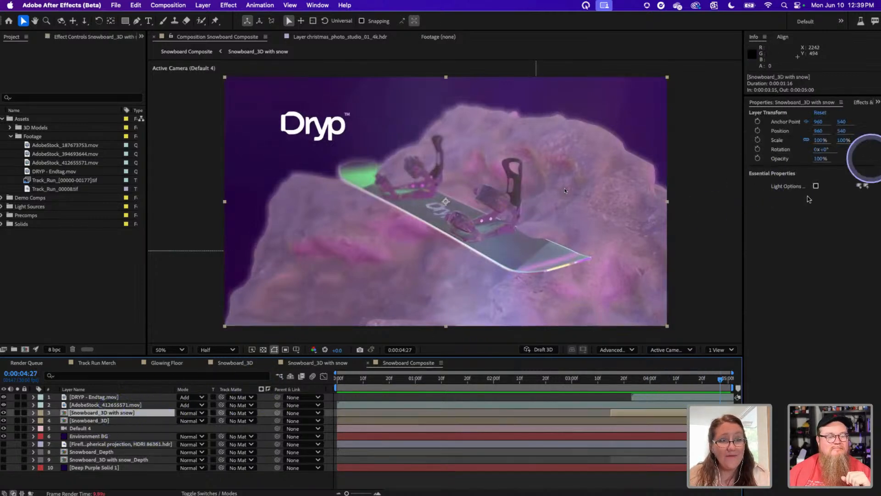
click(815, 186)
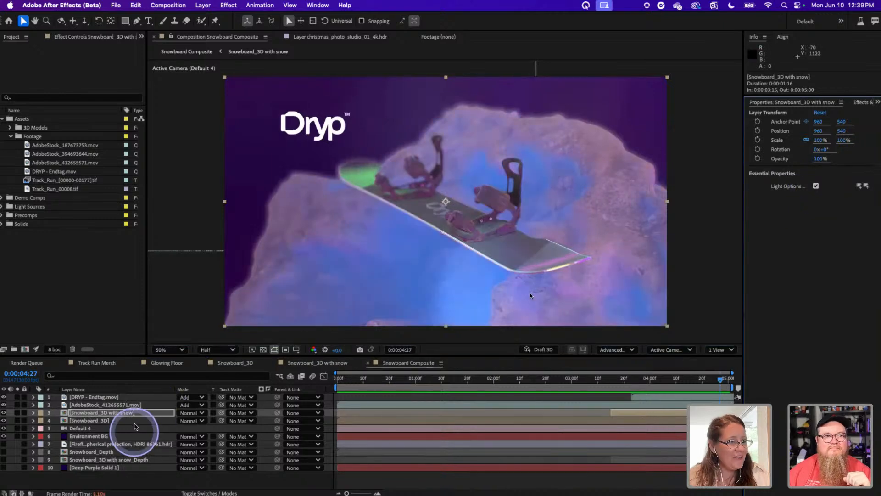